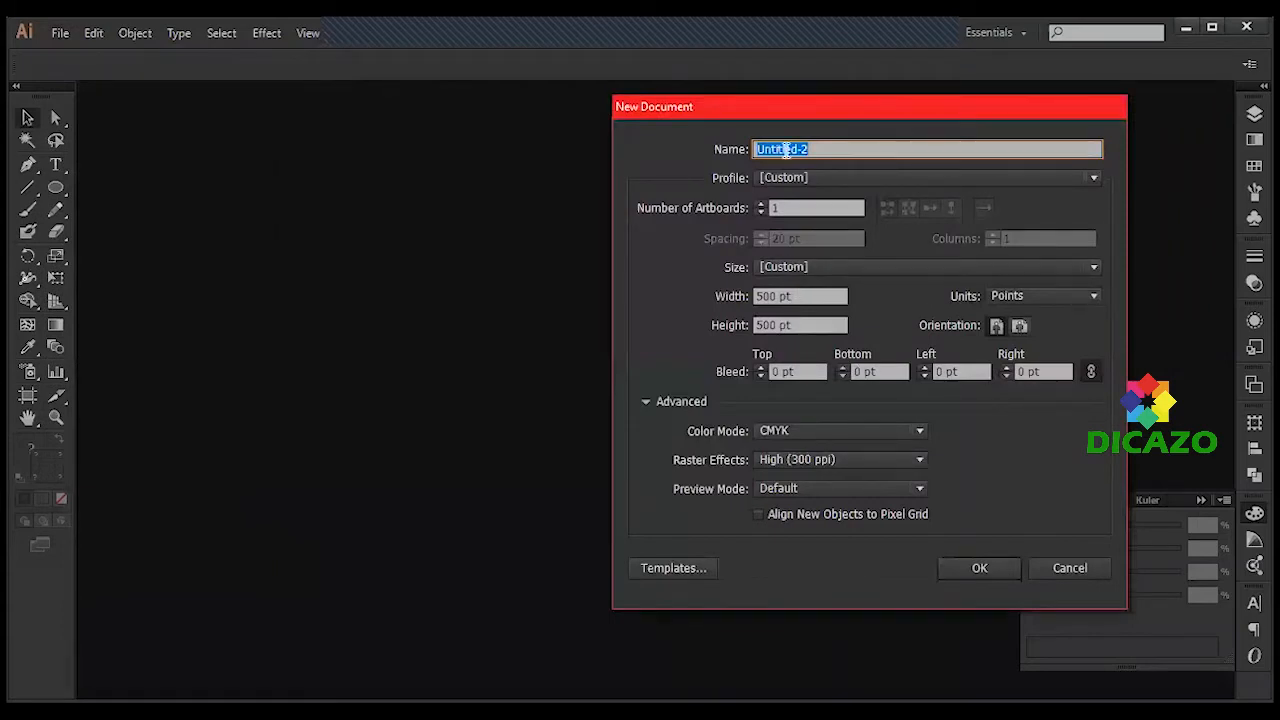
Step: Create the 500 pt square document and place ruler guides at about X 249 and 125 pt and Y 228 and 173 pt
click(981, 574)
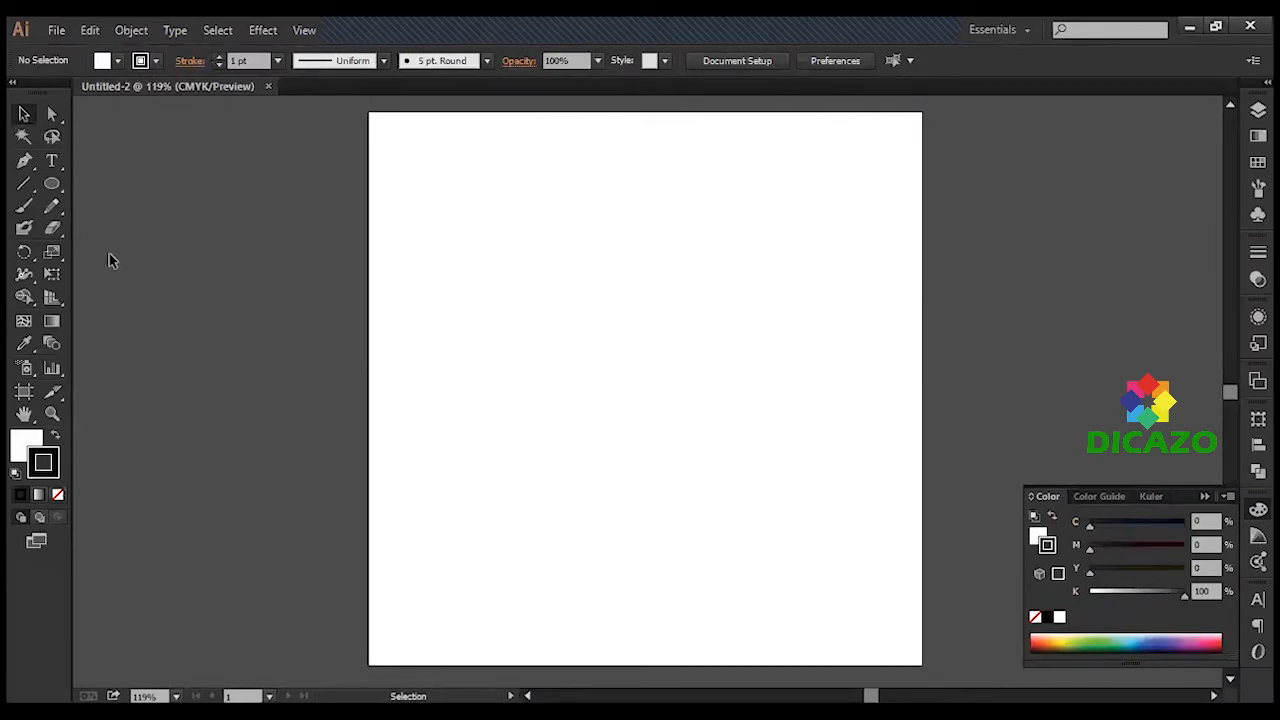
key(ctrl+r)
drag(87, 298, 644, 420)
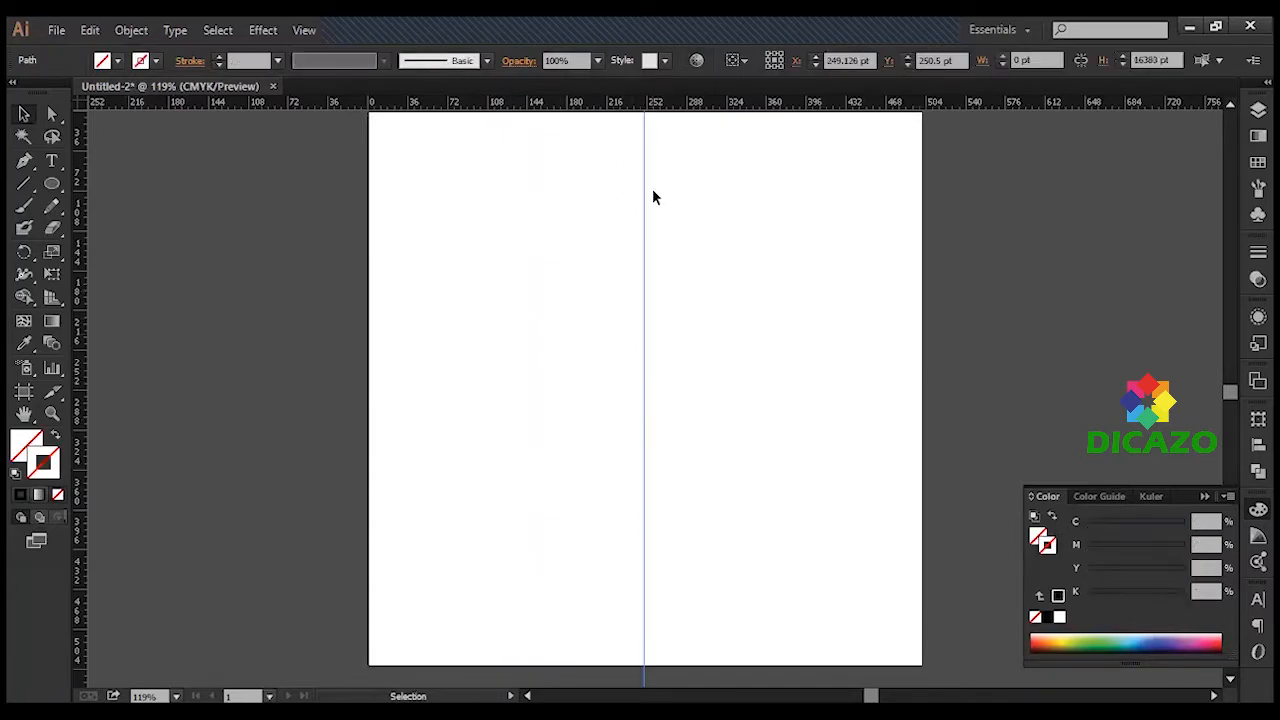
drag(673, 116, 694, 365)
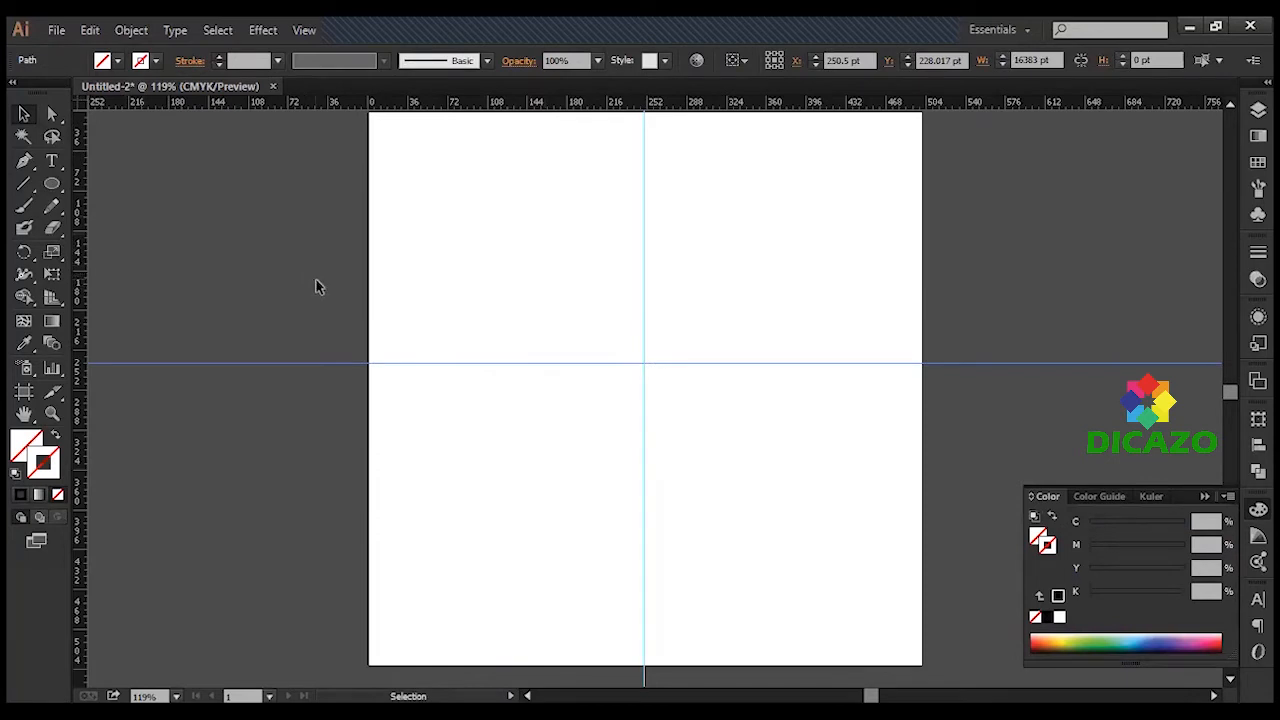
drag(516, 114, 513, 304)
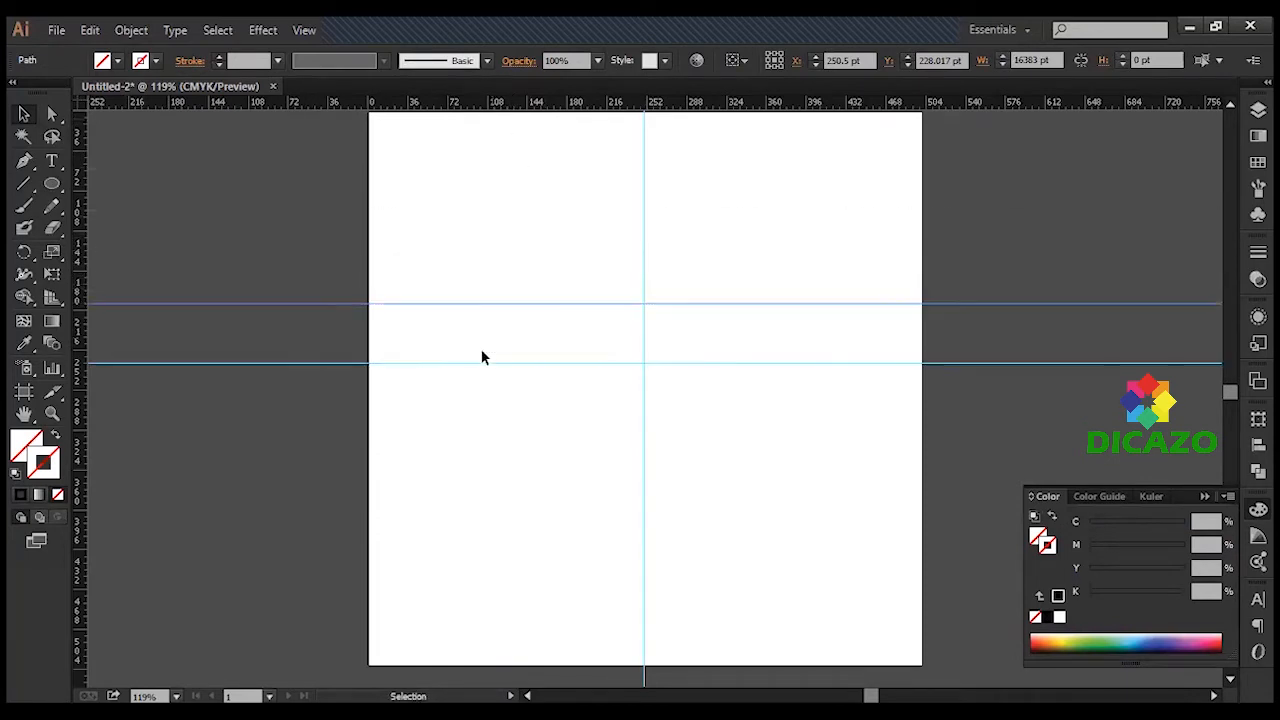
drag(84, 325, 506, 417)
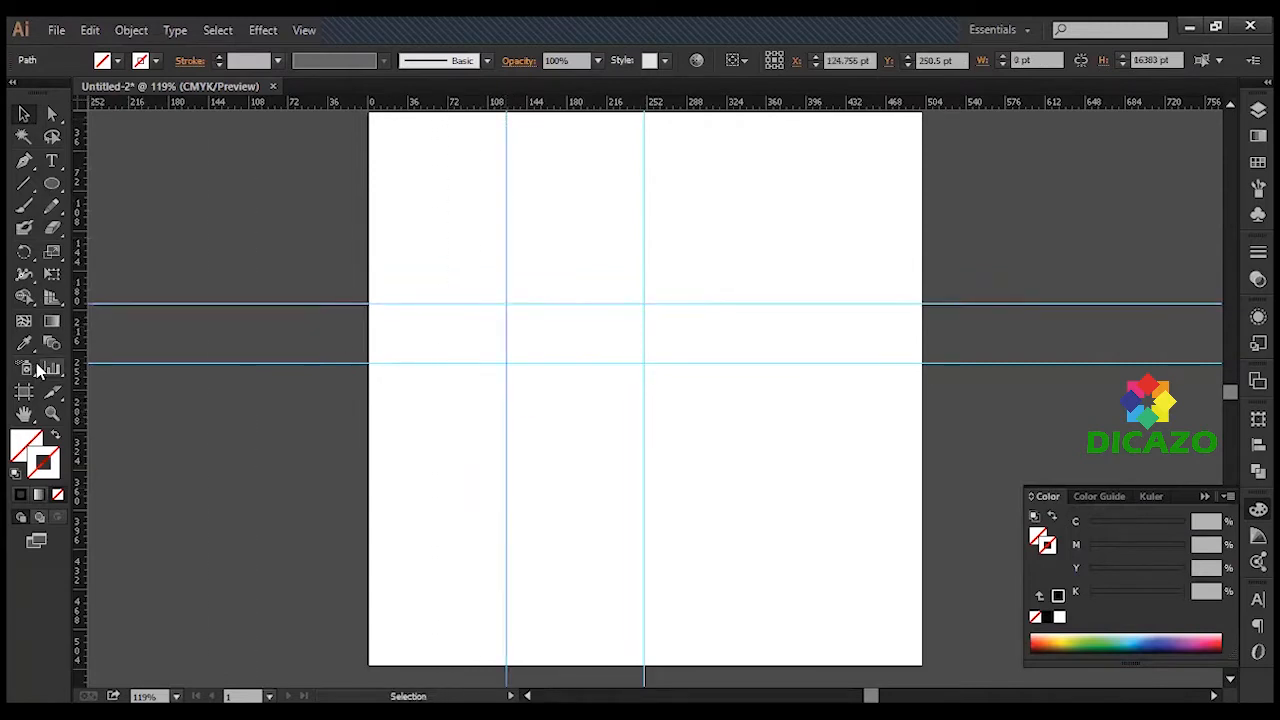
Step: Draw an arch with the Pen tool from the artboard's left edge to the centre guide, peaking on the upper guide, and flatten it slightly
click(24, 160)
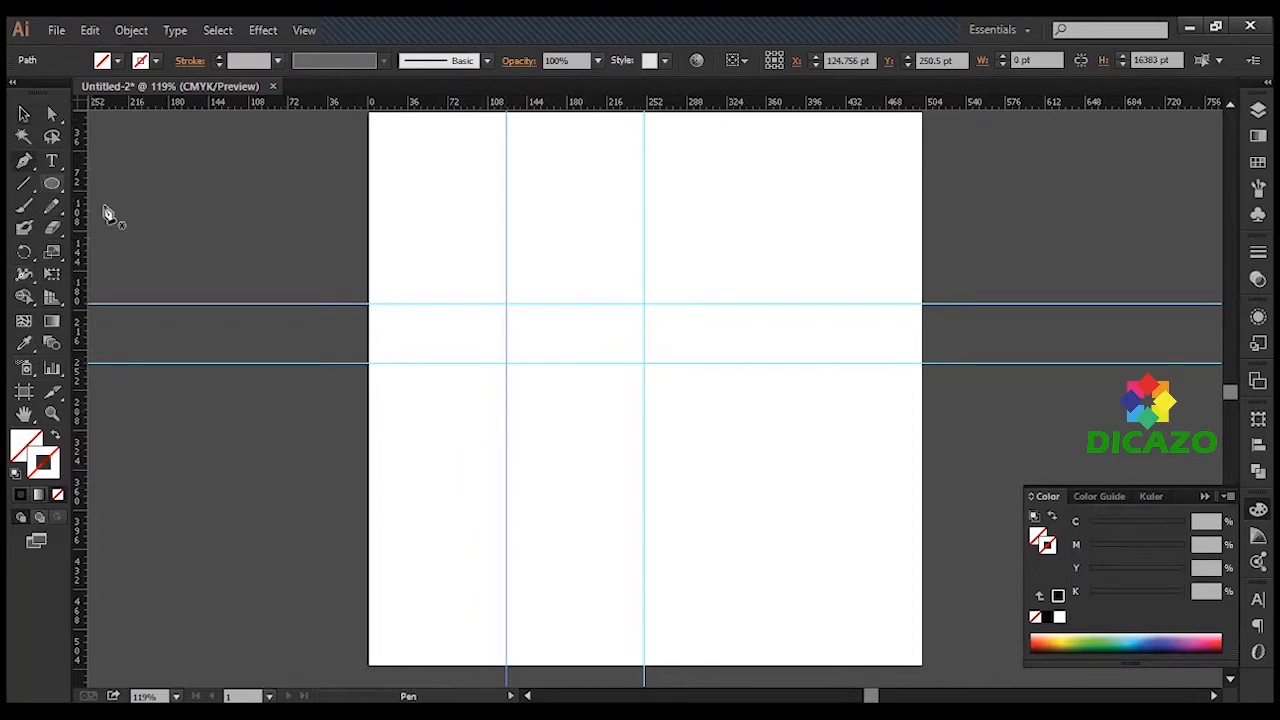
click(368, 363)
drag(507, 304, 580, 305)
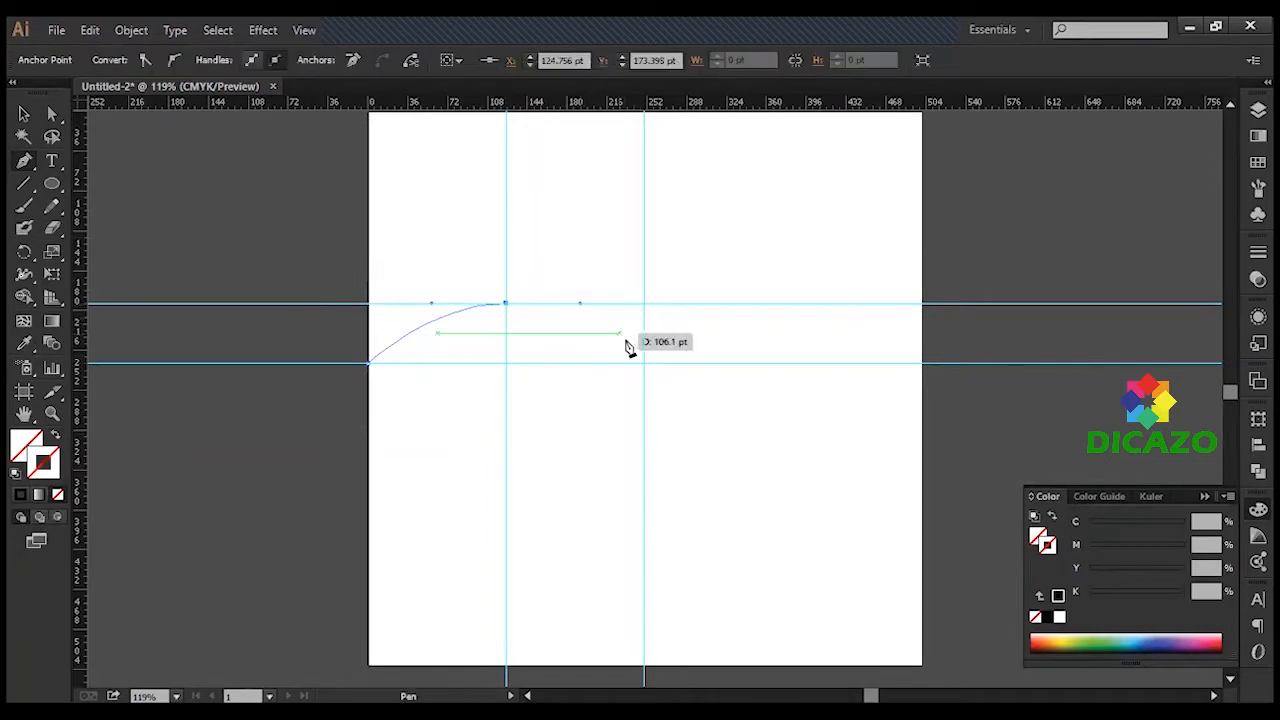
click(645, 364)
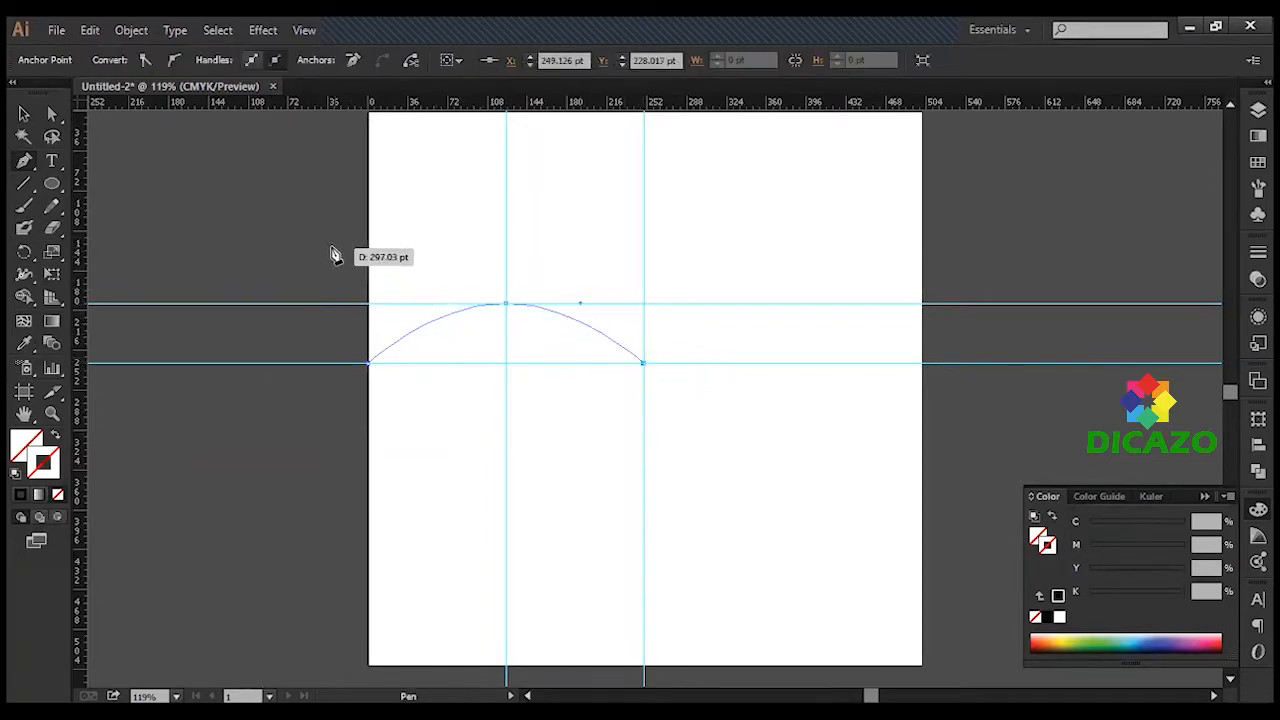
click(24, 116)
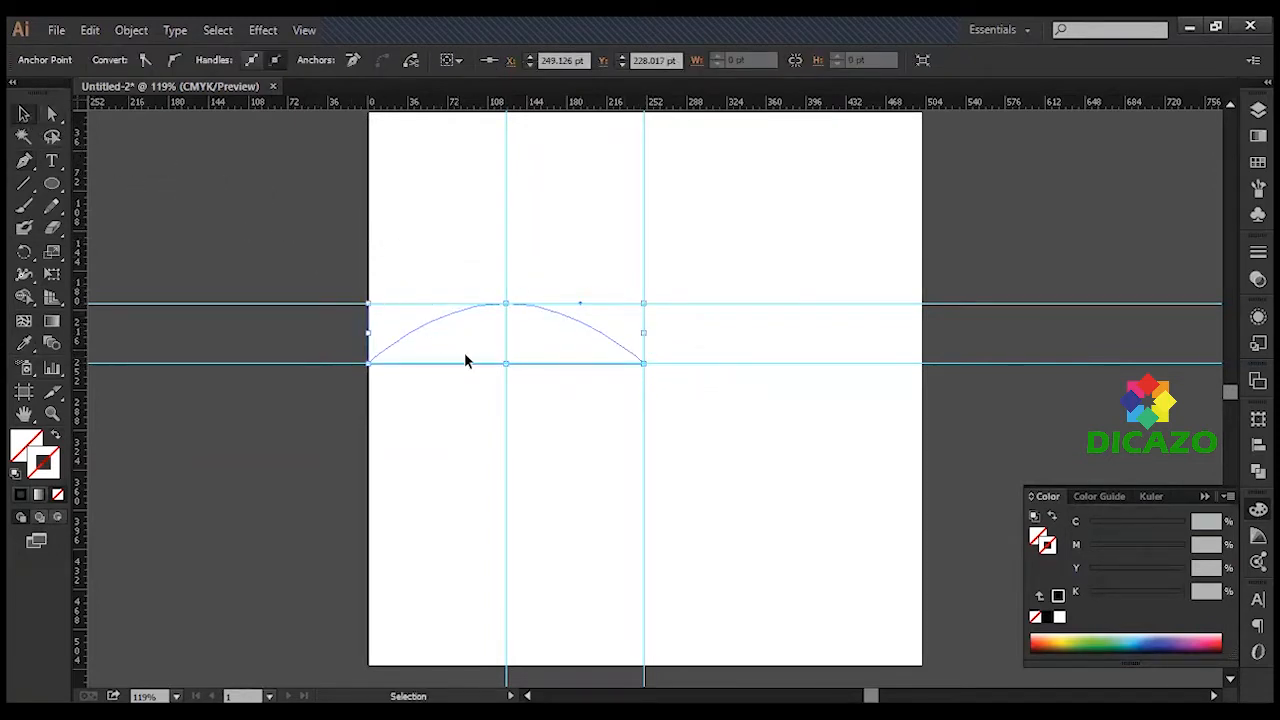
drag(507, 364, 507, 347)
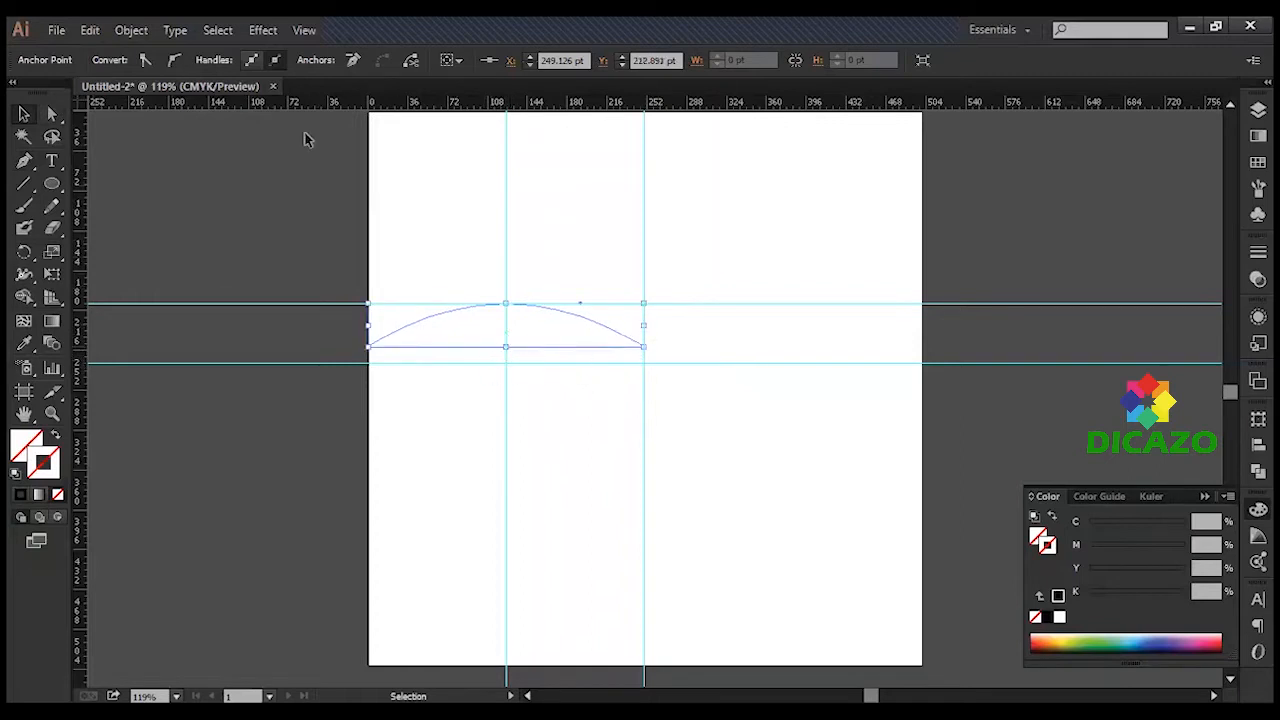
Step: Give the arch a black 6 pt stroke with no fill and move it to the upper middle of the artboard
click(19, 496)
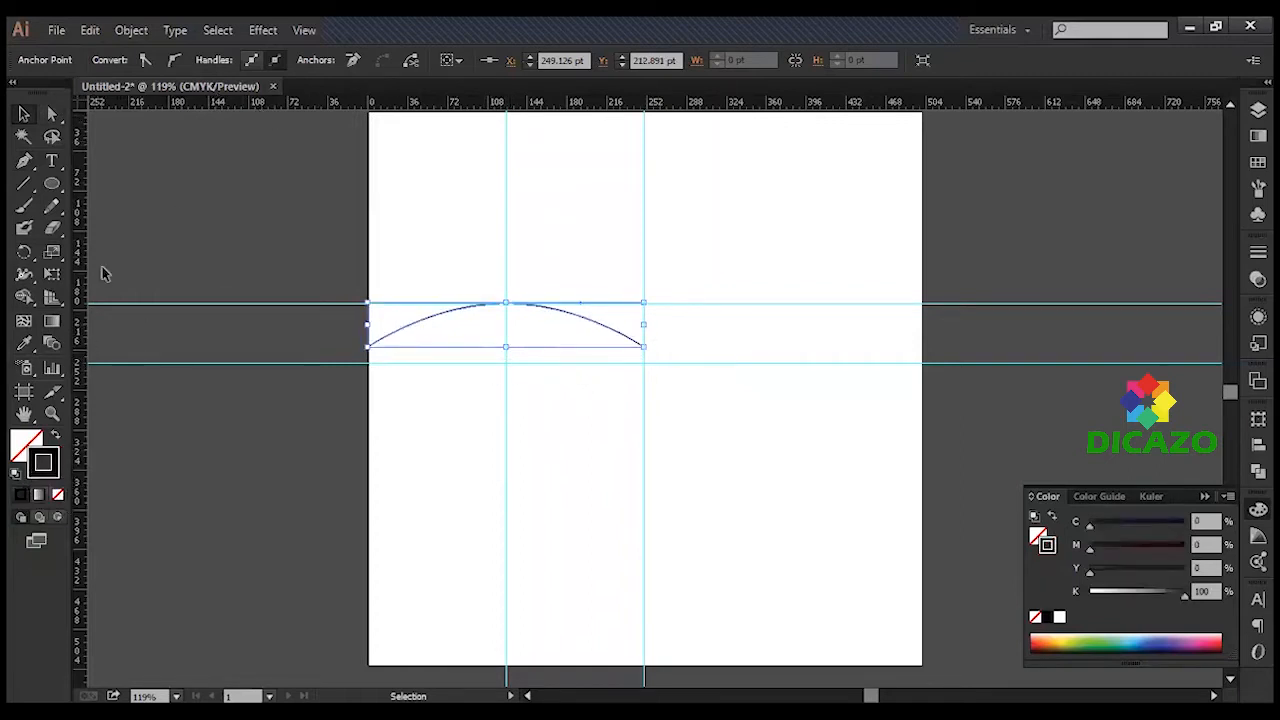
click(546, 316)
click(220, 57)
click(220, 57)
click(220, 57)
click(220, 57)
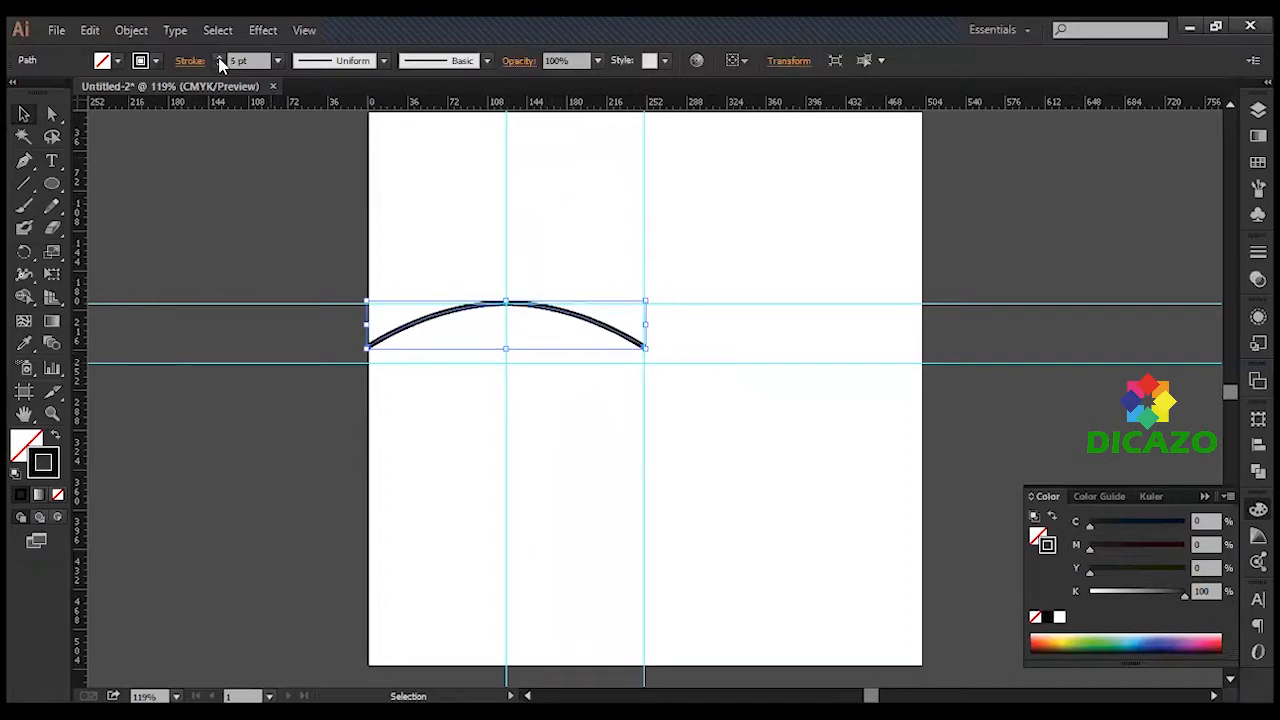
drag(588, 328, 705, 243)
Step: Set round caps on the ends of the arch's stroke
key(z)
drag(494, 239, 559, 295)
click(188, 61)
click(99, 107)
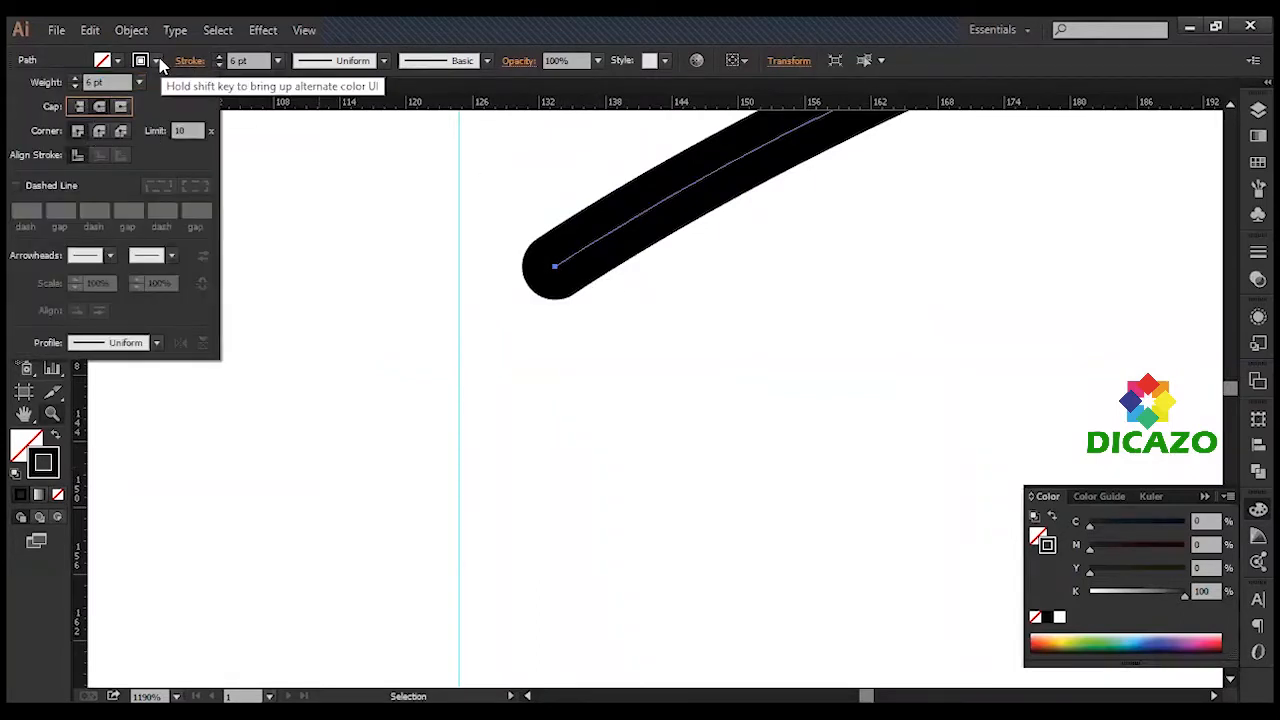
click(254, 238)
Step: Scale the arch down to about half its size and move the left vertical and upper horizontal guides off the artboard
key(ctrl+minus)
key(ctrl+minus)
key(ctrl+minus)
key(ctrl+minus)
key(ctrl+minus)
key(space)
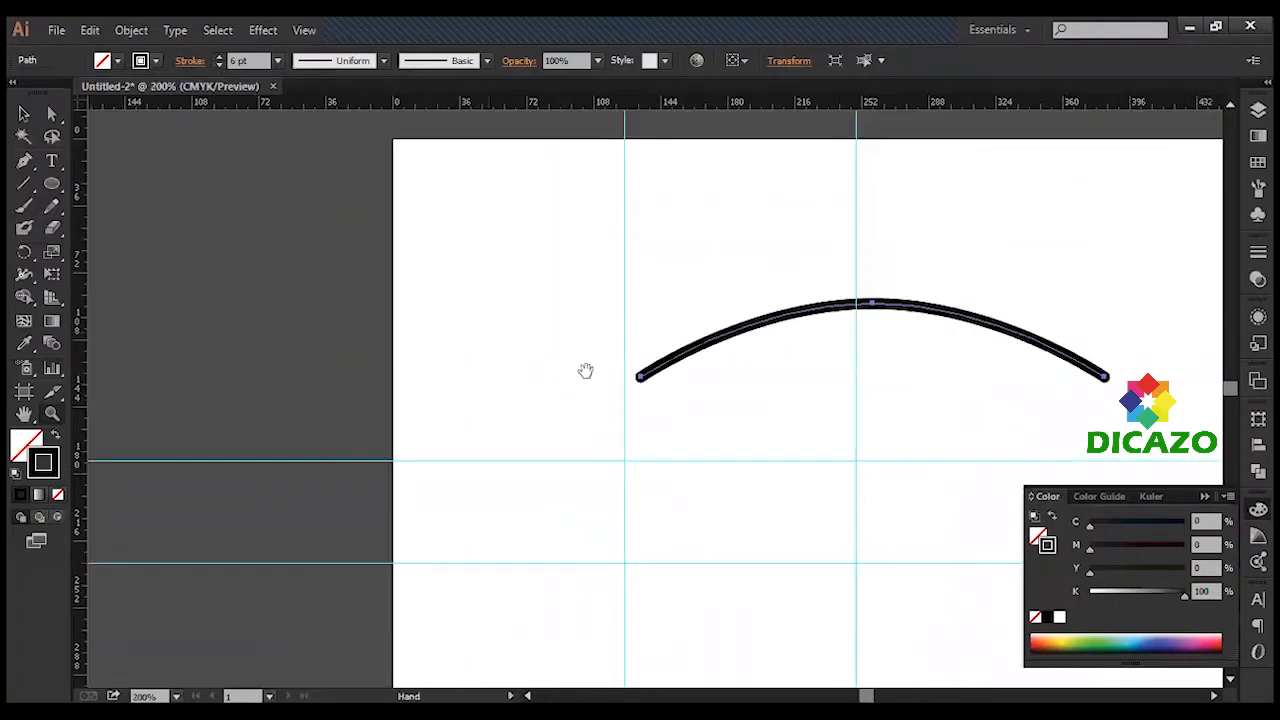
drag(585, 371, 357, 343)
key(ctrl+minus)
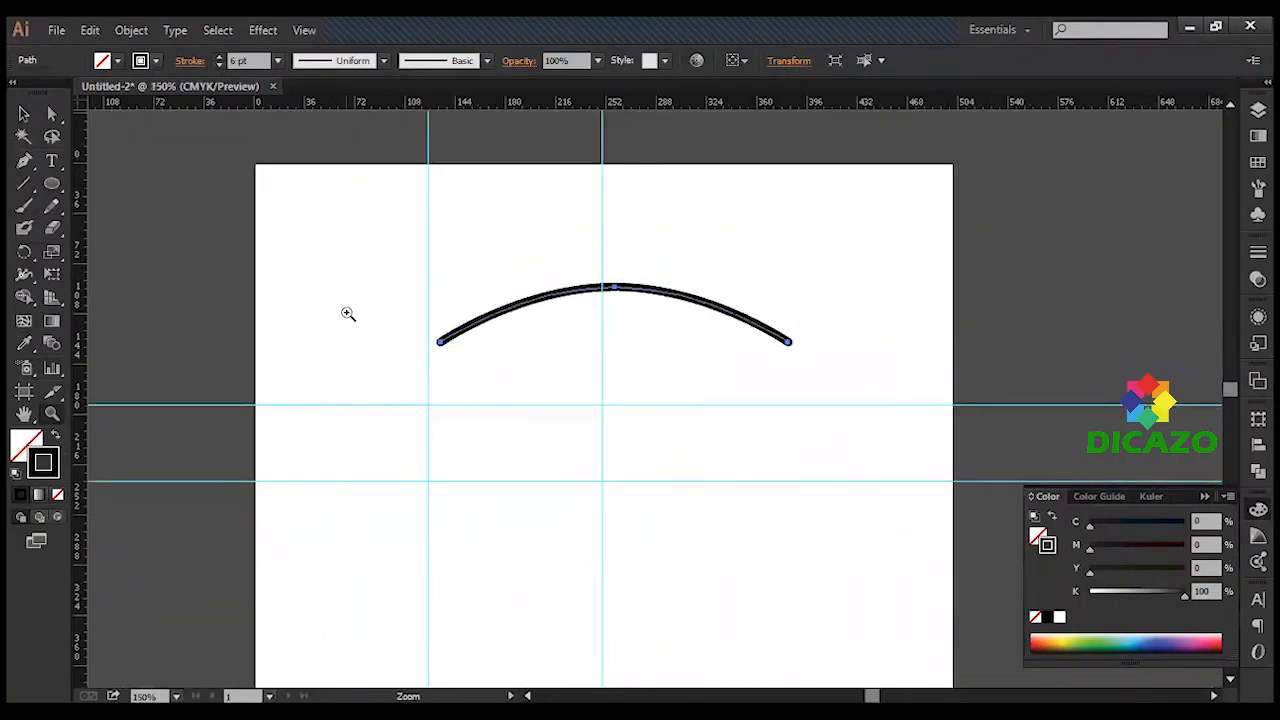
drag(797, 351, 718, 302)
drag(434, 317, 214, 342)
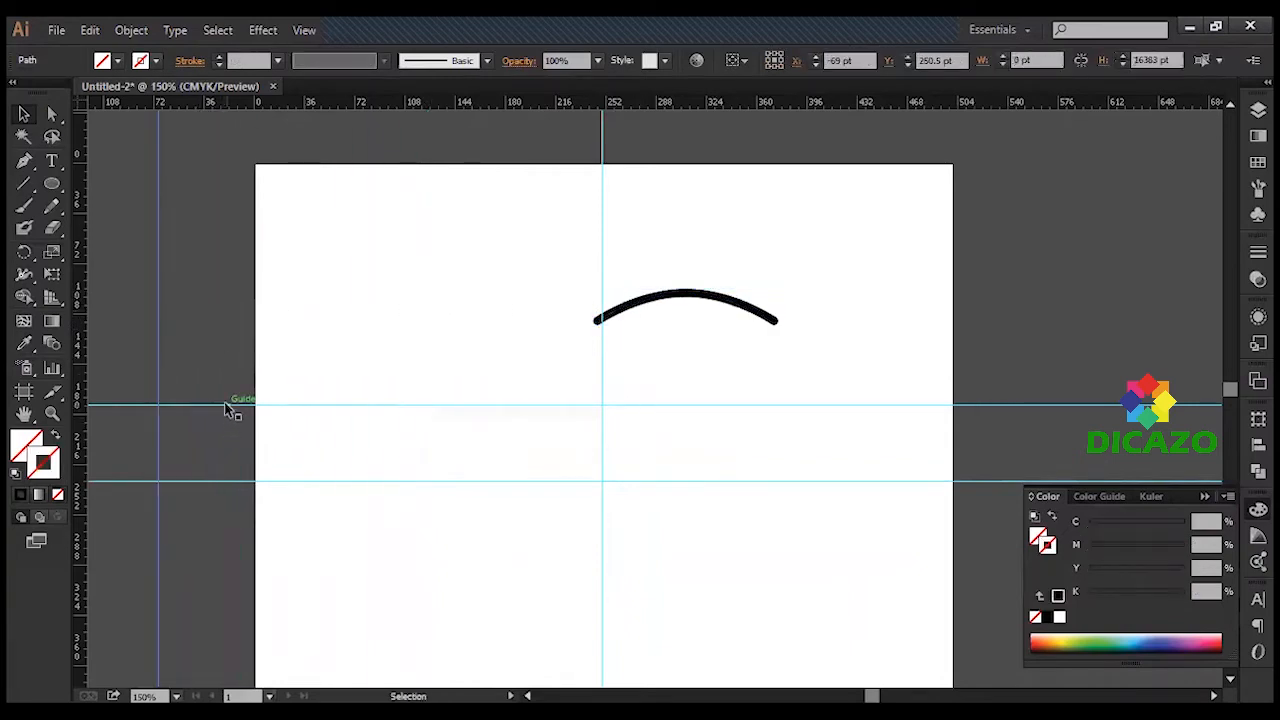
drag(222, 405, 300, 124)
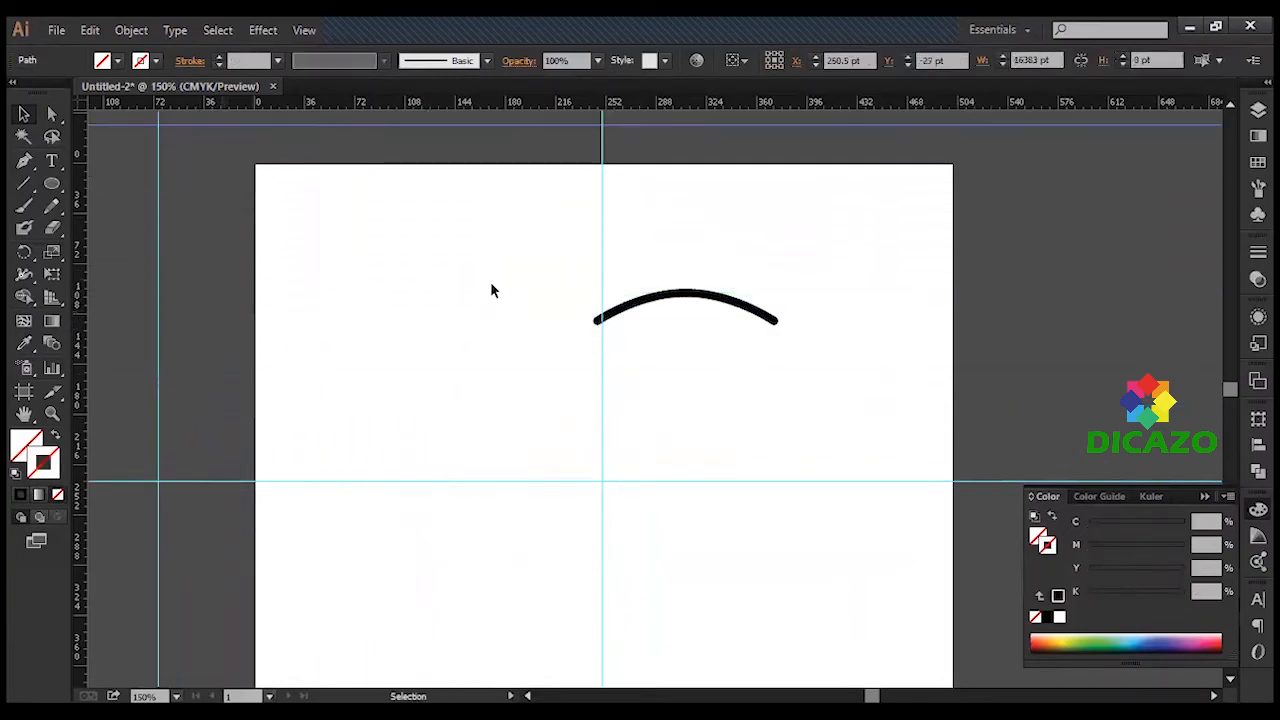
Step: Move the arch to the left of the centre guide and place a level copy on the right as the second eyebrow
drag(695, 307, 491, 331)
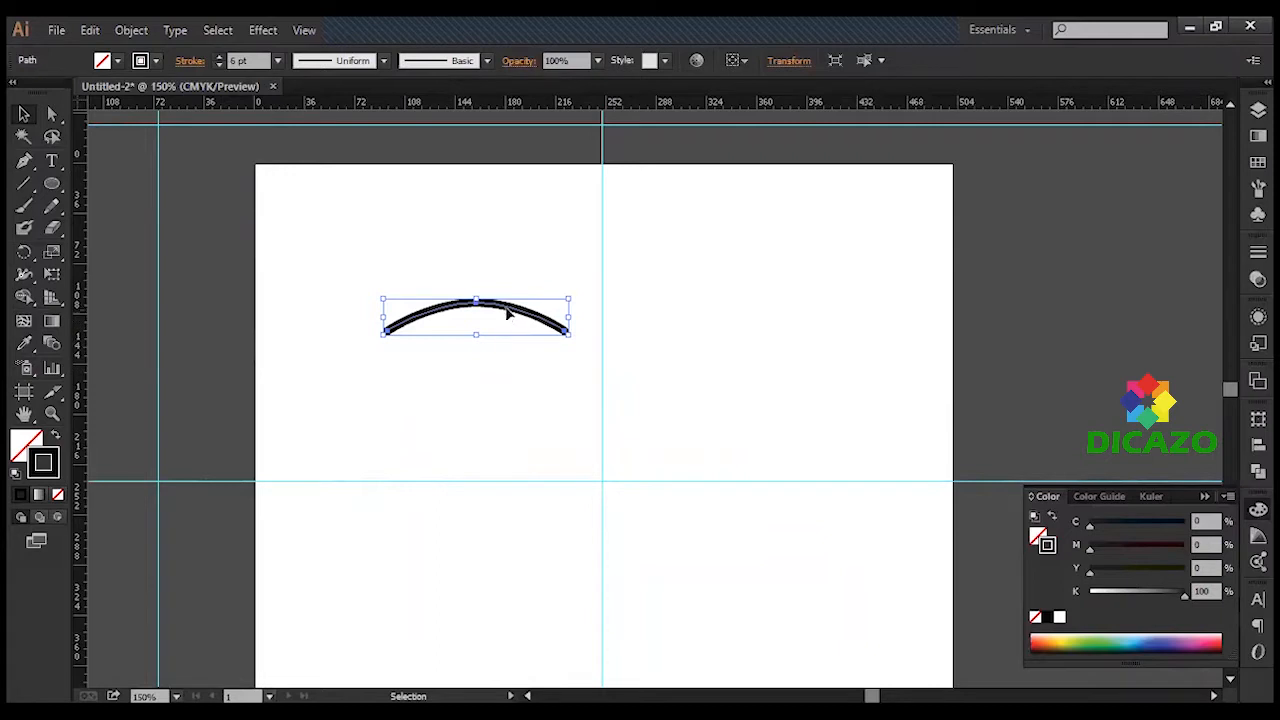
drag(508, 311, 770, 312)
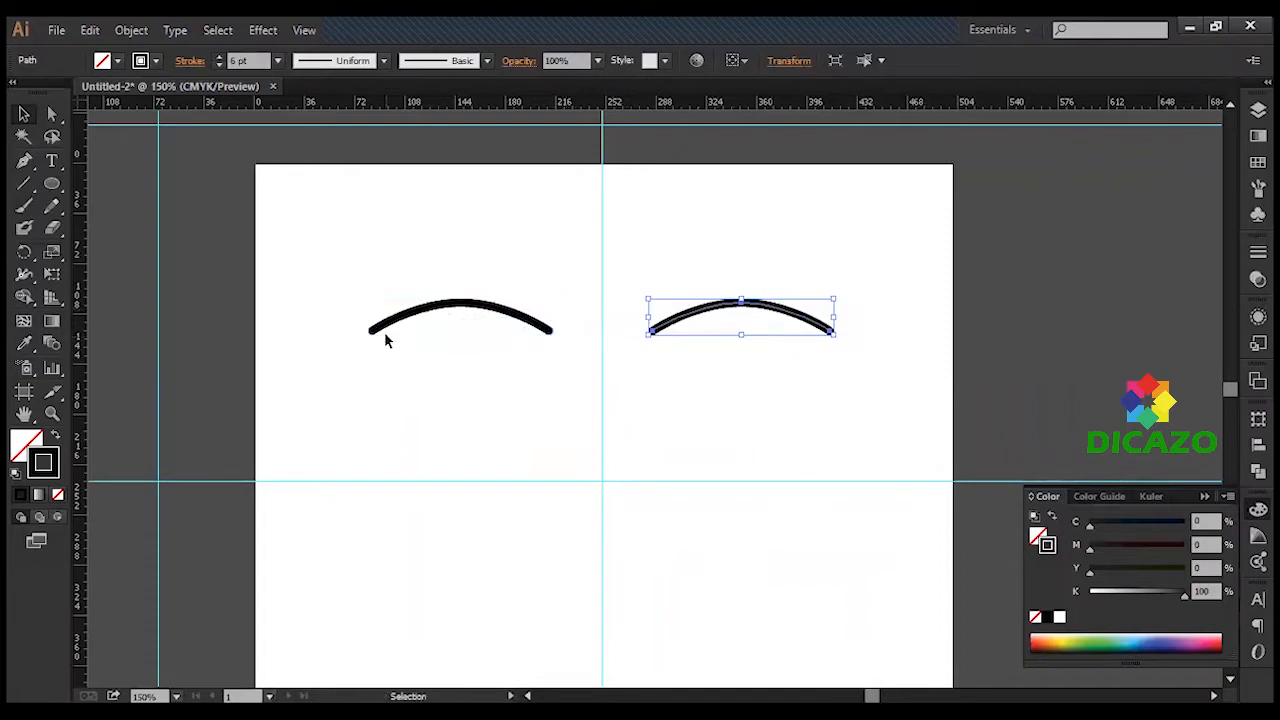
Step: Extend the left eyebrow's inner end with the Pen tool into a nose outline through about (234, 210) and (219, 288), ending at (266, 288) pt
click(446, 311)
drag(674, 406, 629, 266)
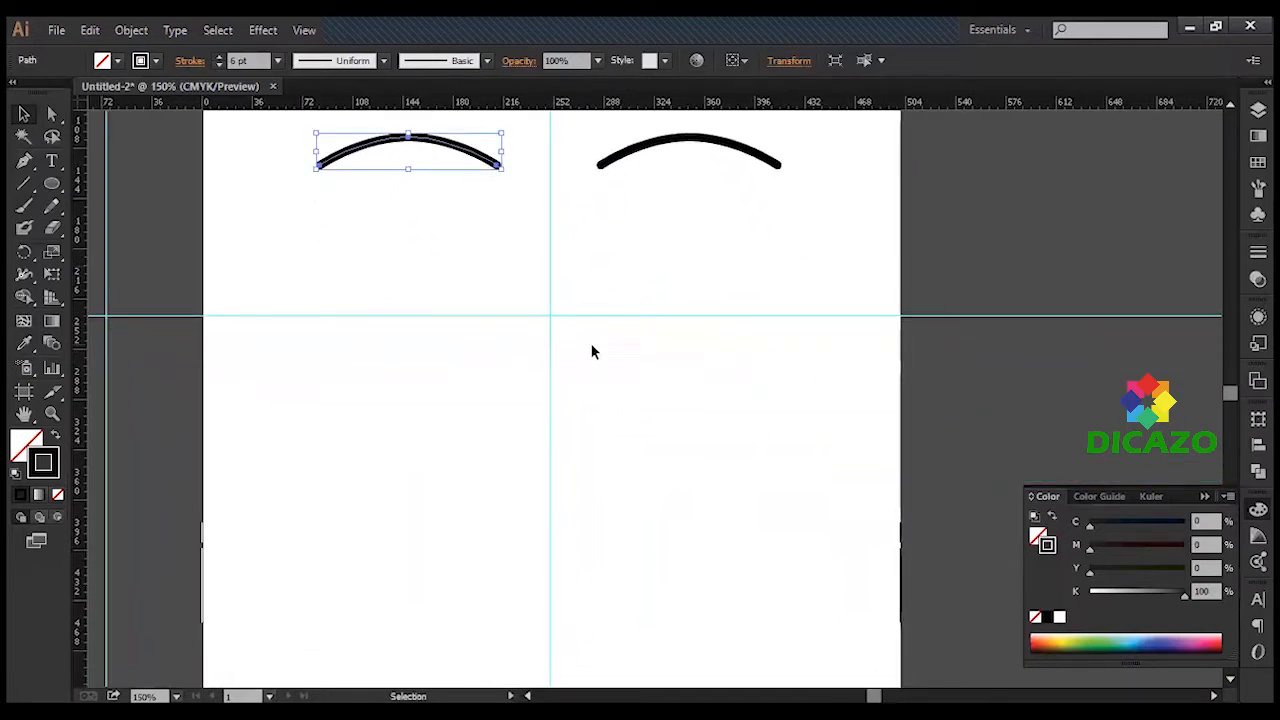
click(24, 161)
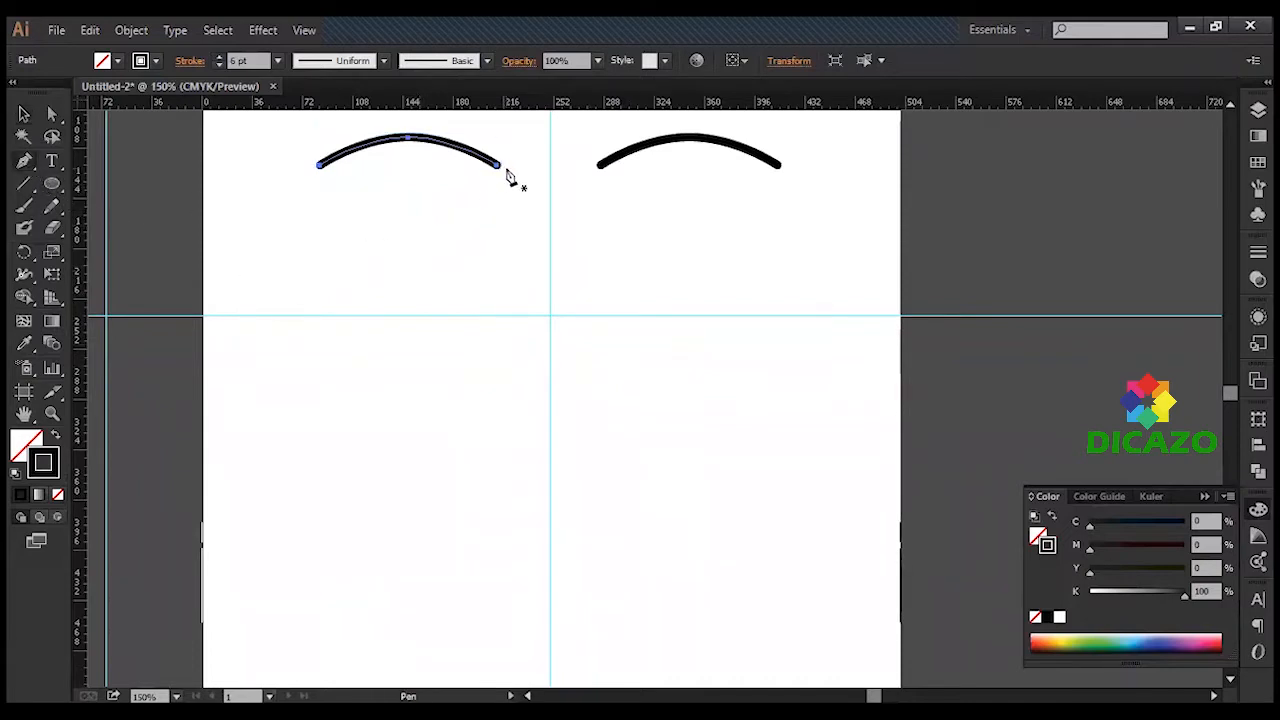
drag(502, 165, 528, 396)
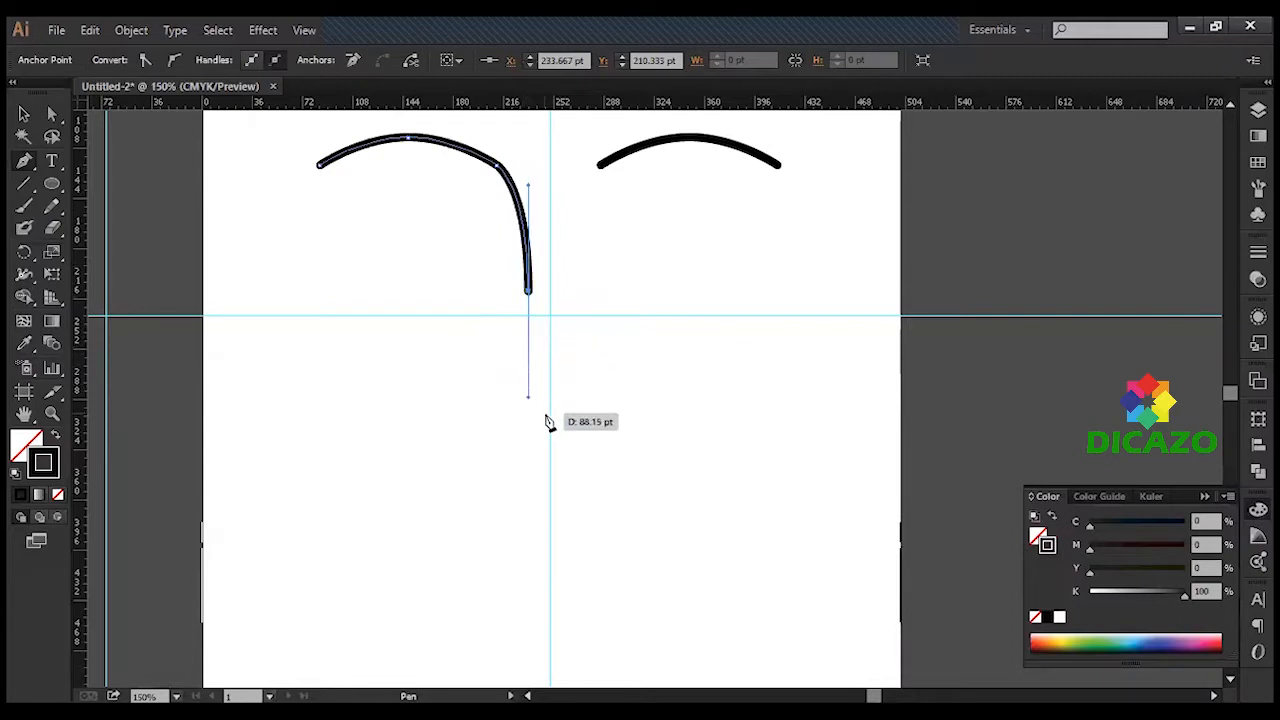
key(ctrl)
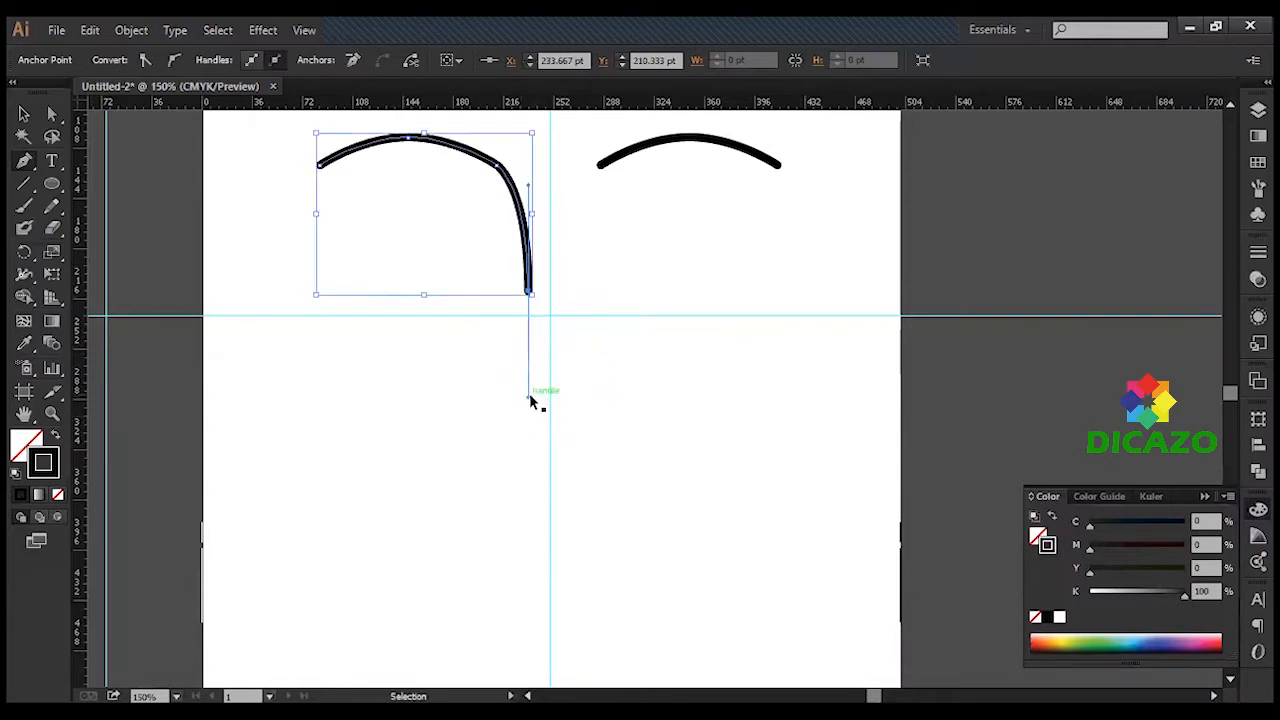
drag(528, 395, 528, 340)
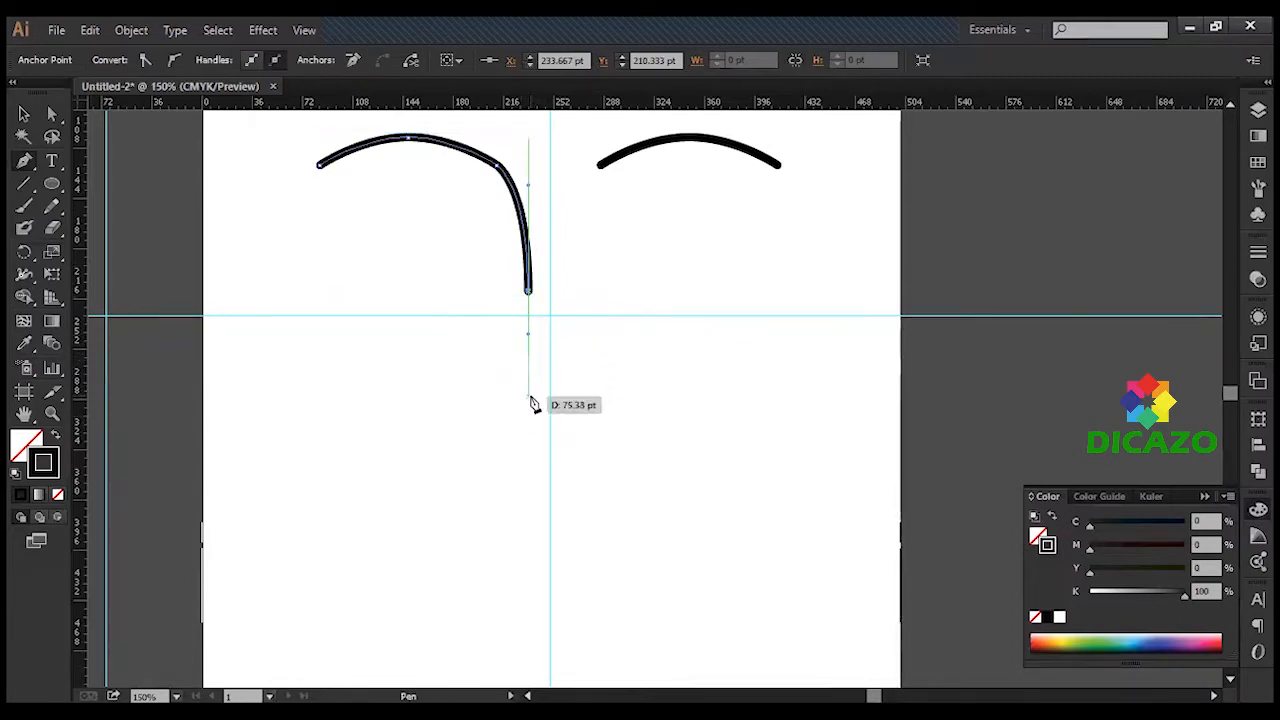
mouse_move(508, 400)
mouse_down()
mouse_move(511, 418)
mouse_move(524, 416)
mouse_up()
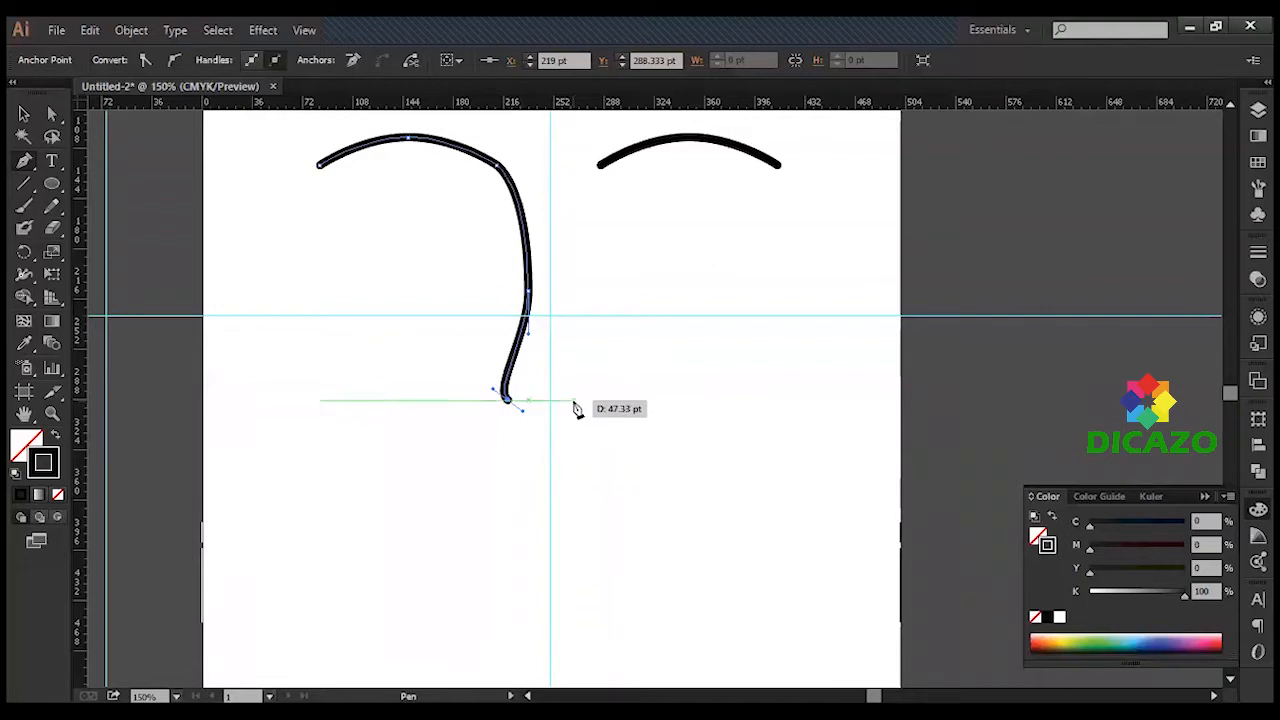
click(574, 402)
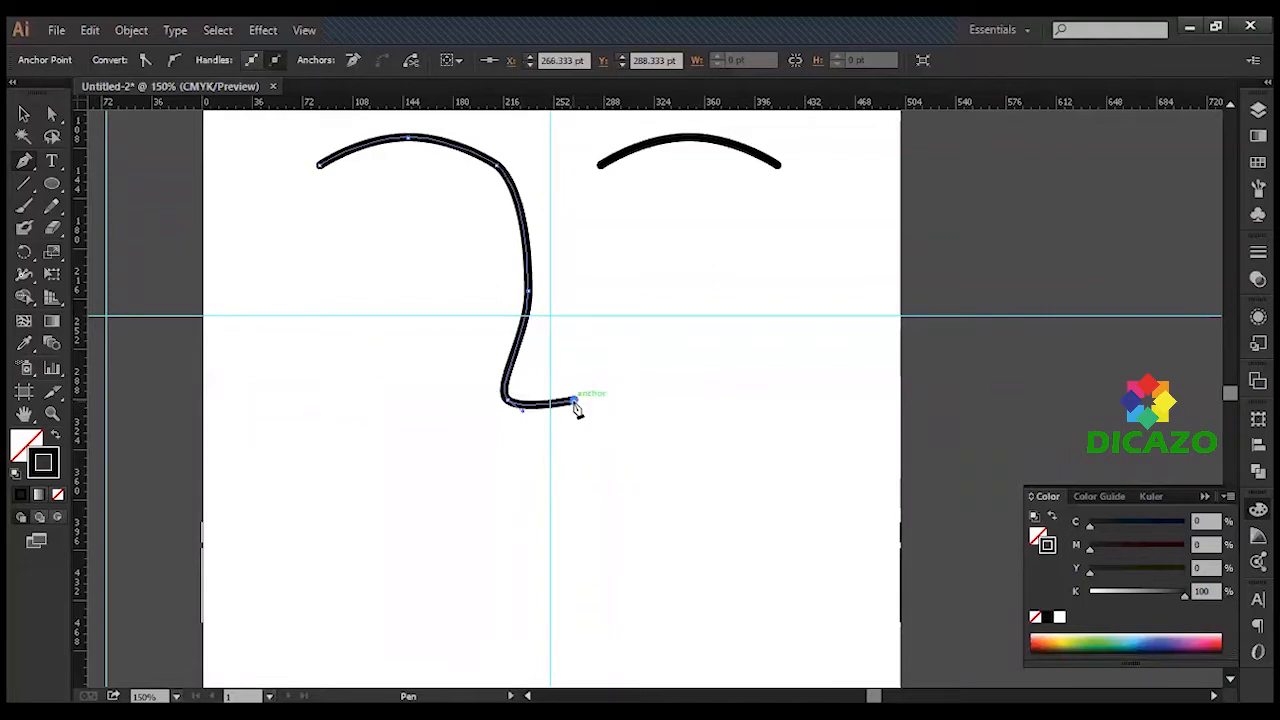
Step: Convert the anchor joining the left eyebrow and nose to a smooth point and shorten the upper handle of the nose bridge's middle anchor
click(25, 114)
click(50, 114)
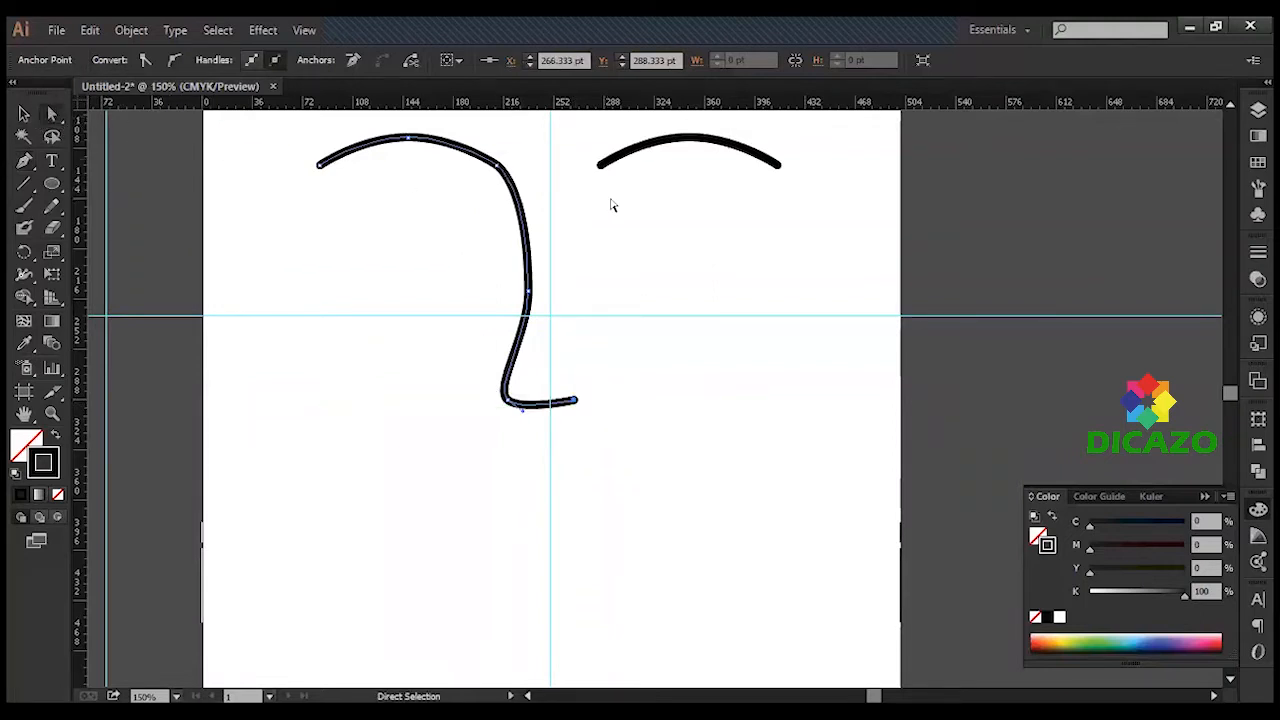
click(498, 164)
click(172, 59)
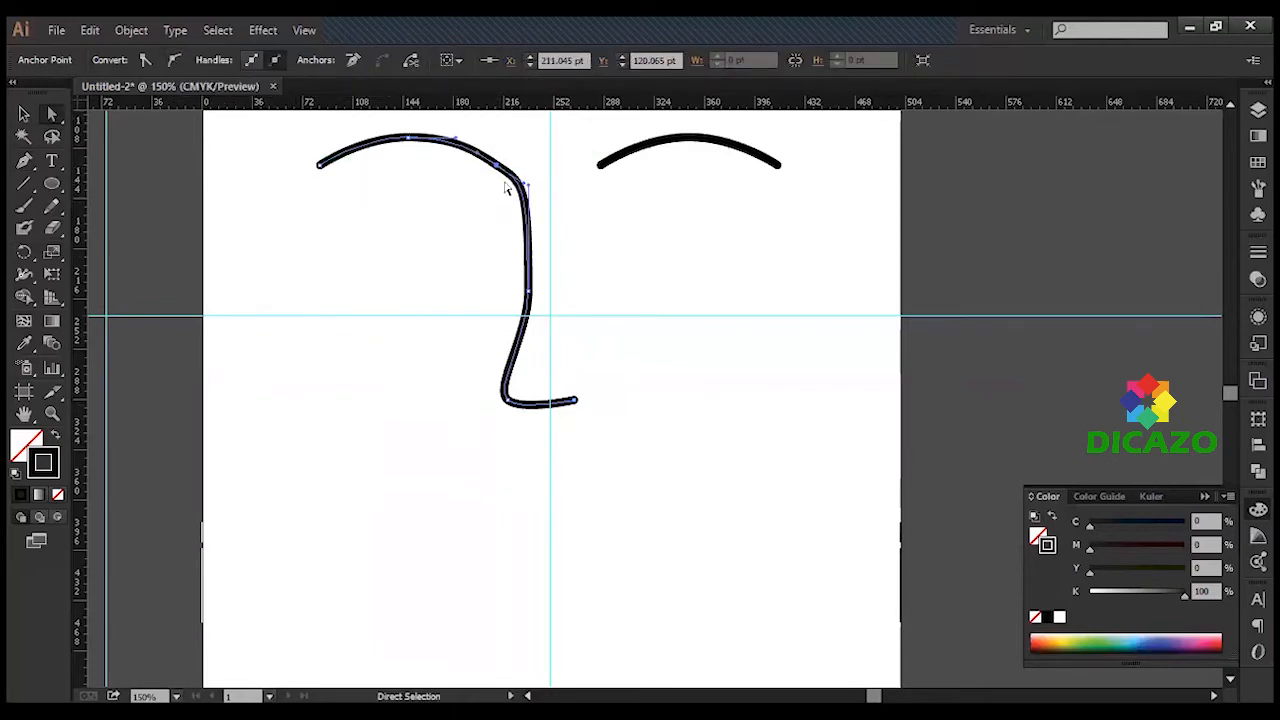
drag(526, 187, 528, 190)
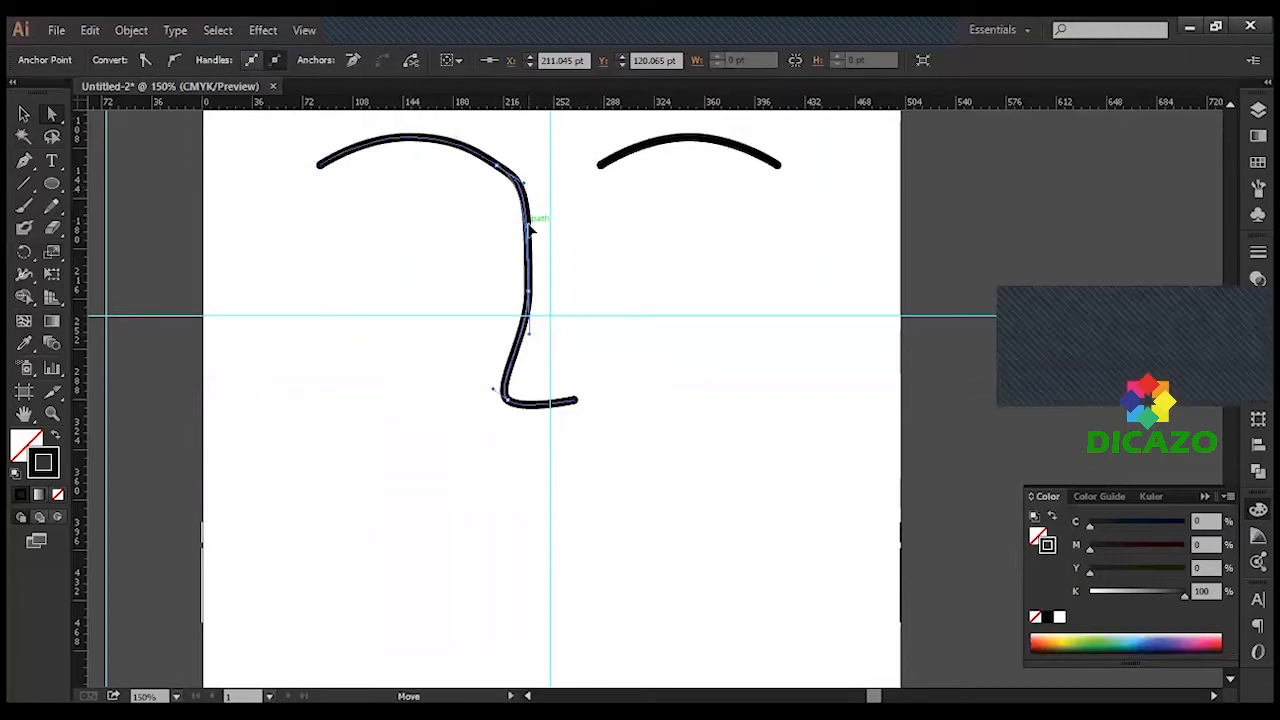
key(v)
key(a)
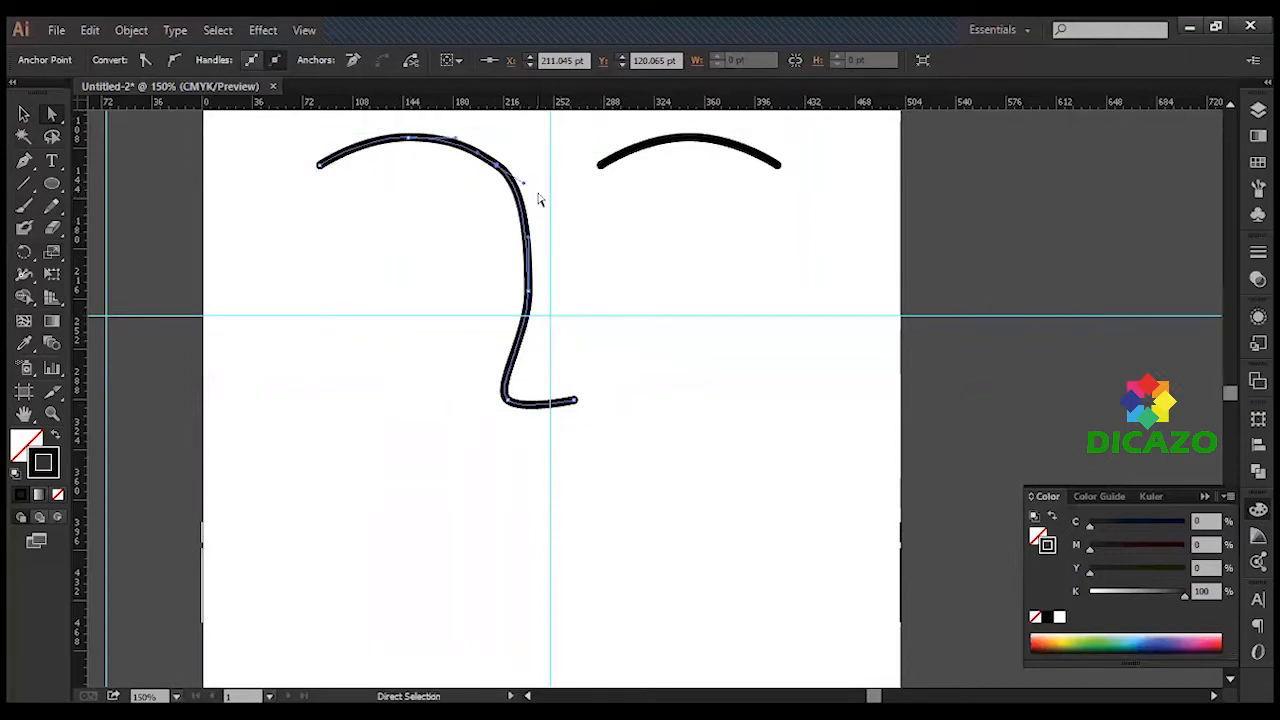
click(585, 250)
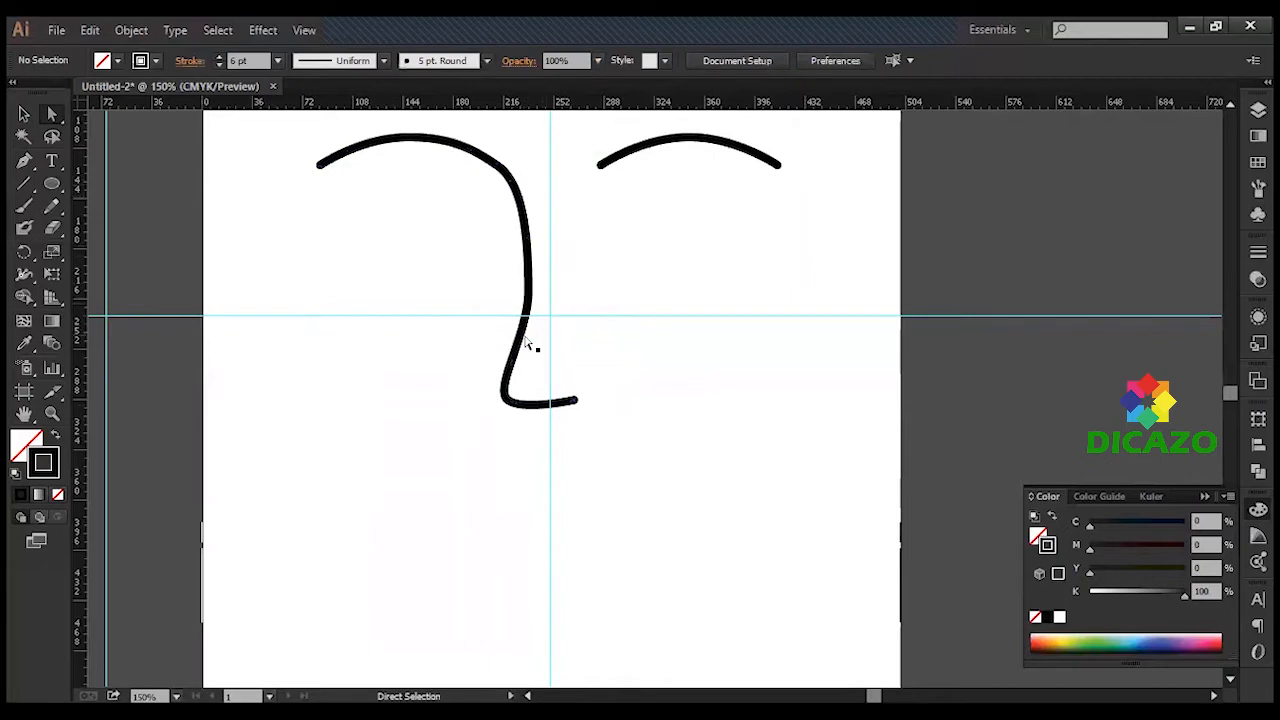
Step: Round out the bend between the left eyebrow and nose by pulling the joining anchor's lower handle further down
click(528, 341)
drag(529, 300, 540, 290)
click(603, 289)
click(528, 222)
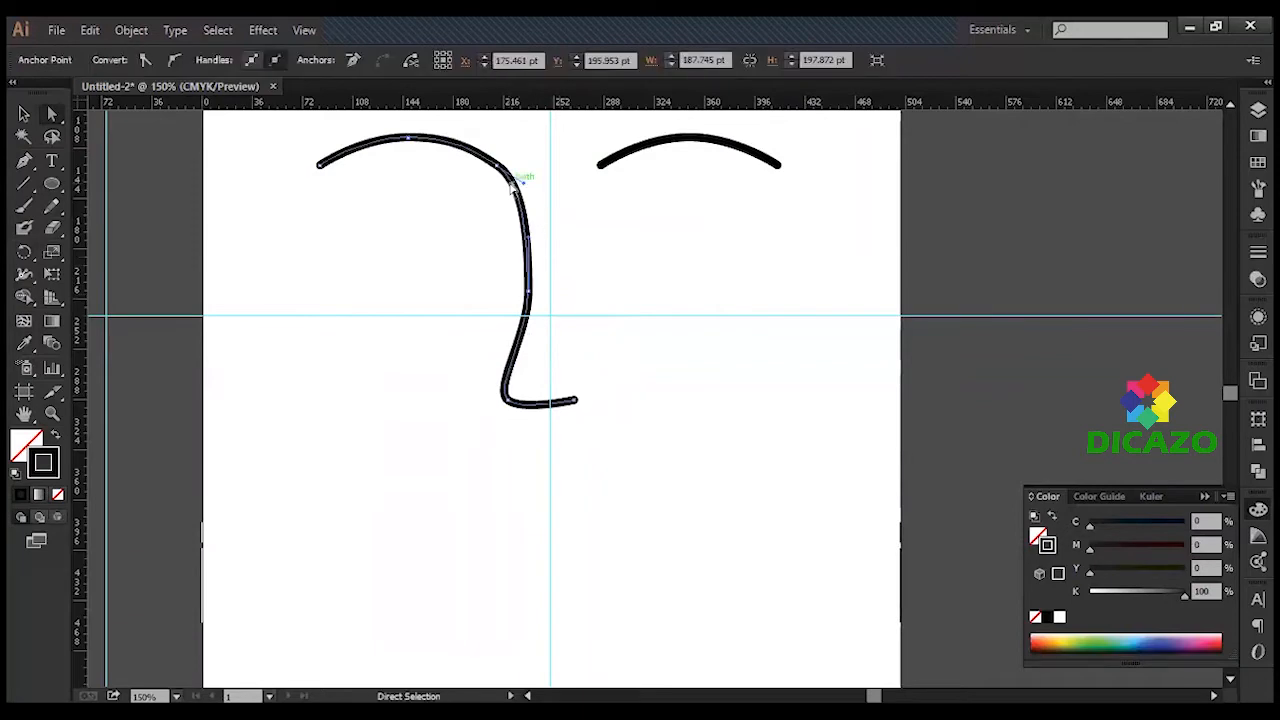
key(z)
drag(443, 137, 563, 221)
key(a)
key(ctrl+minus)
key(ctrl+minus)
key(ctrl+minus)
key(ctrl+minus)
key(ctrl+minus)
key(space)
drag(821, 504, 570, 225)
key(space)
key(ctrl+minus)
key(space)
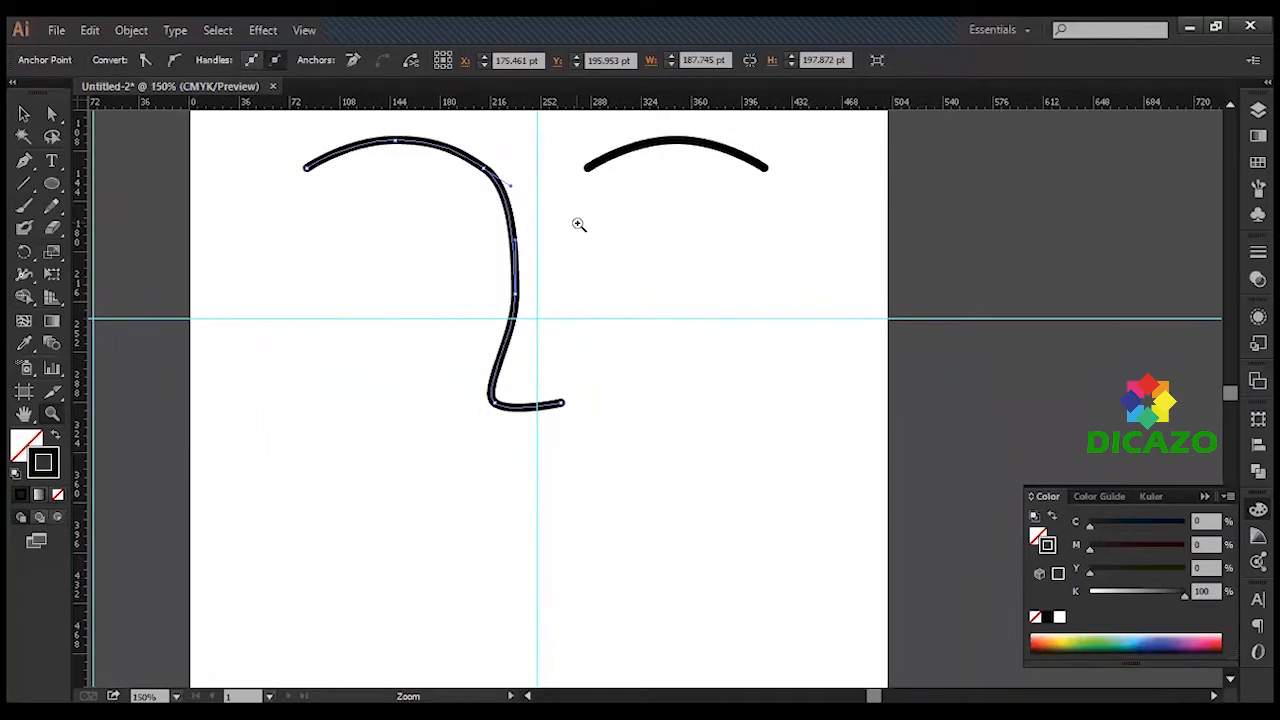
click(53, 116)
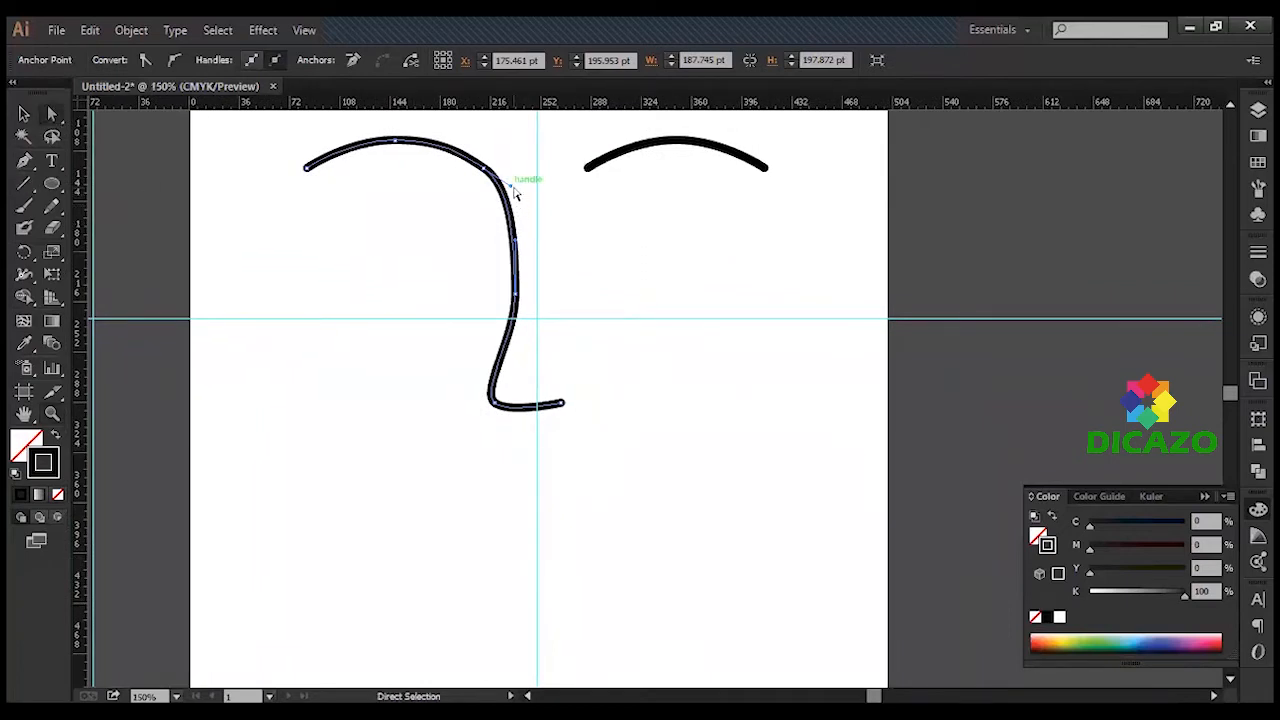
drag(510, 186, 516, 205)
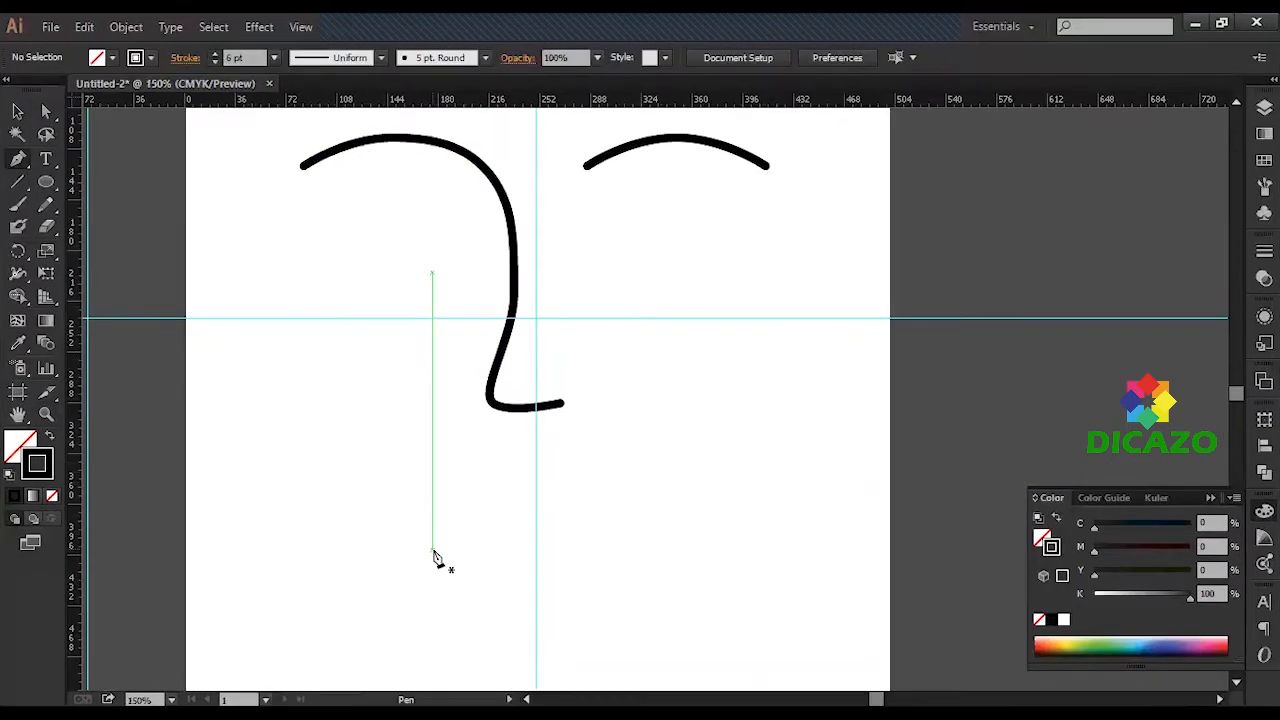
Step: Place a copy of the right eyebrow arch below the nose, centred on the vertical centre guide
click(18, 111)
click(700, 144)
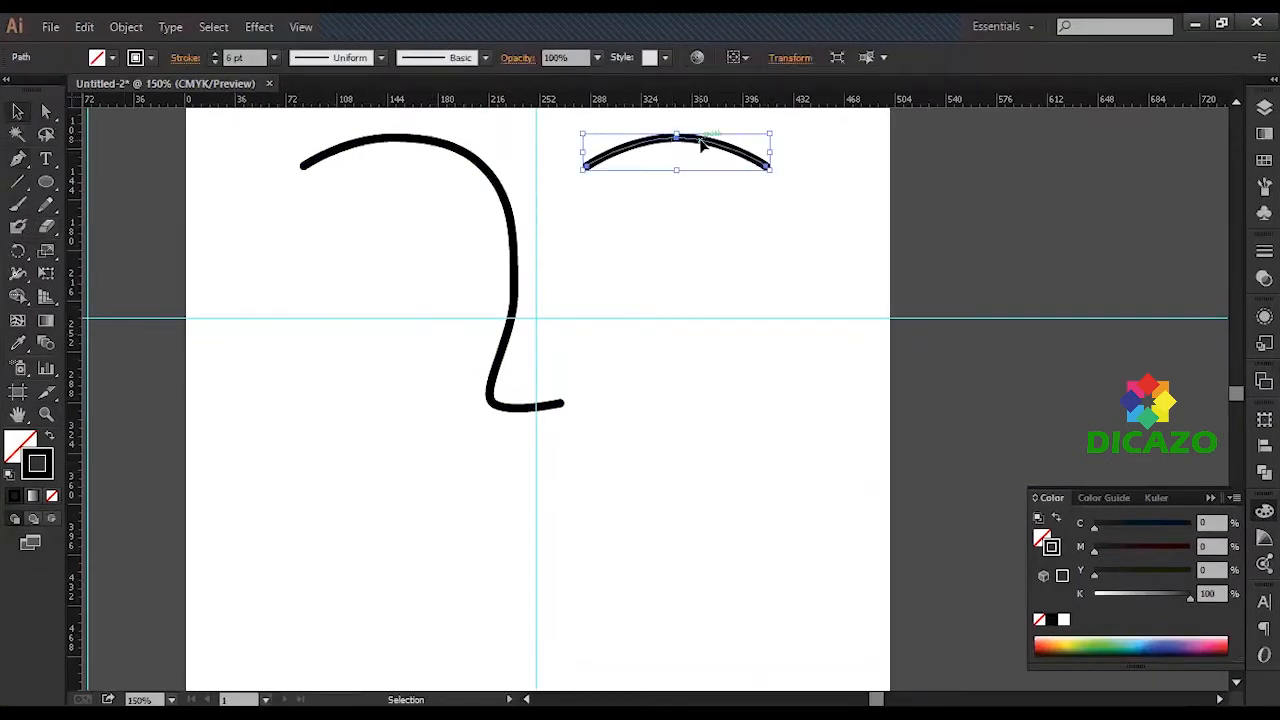
drag(748, 158, 602, 500)
Step: Close the copied arch into an almond eye shape with the Pen tool, curving the lower edge through a smooth point on the centre guide
click(18, 158)
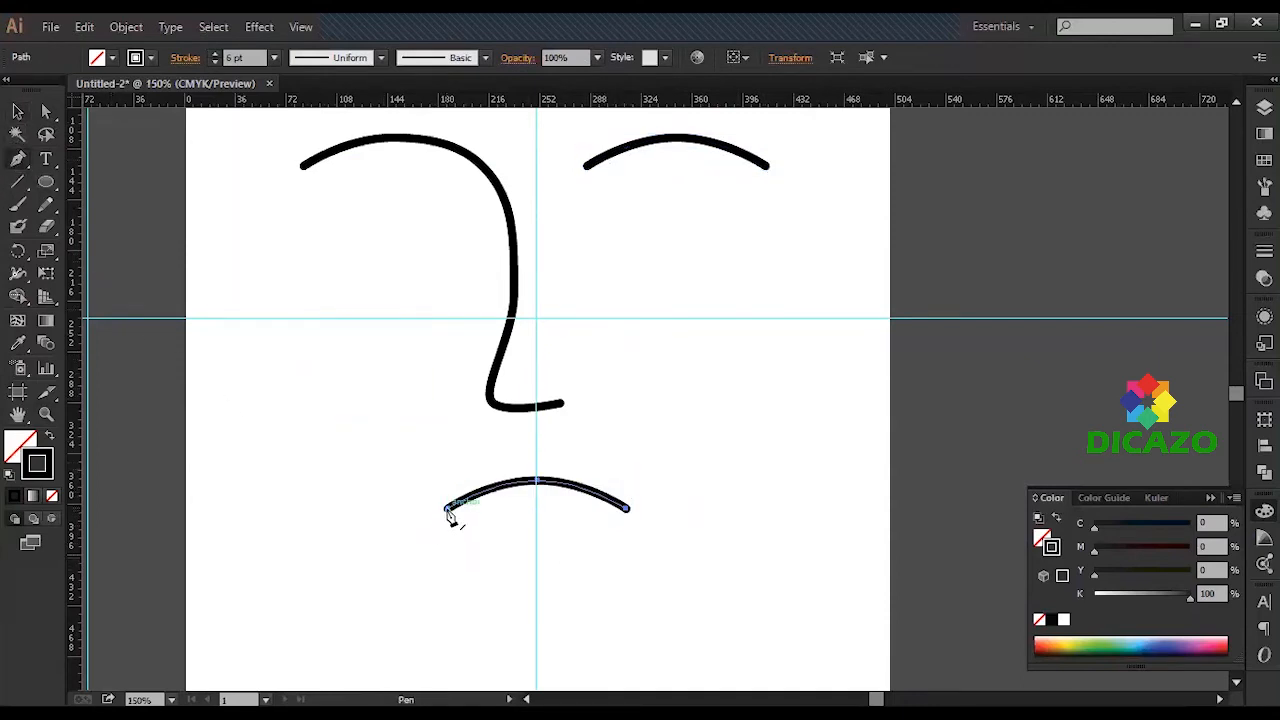
click(447, 510)
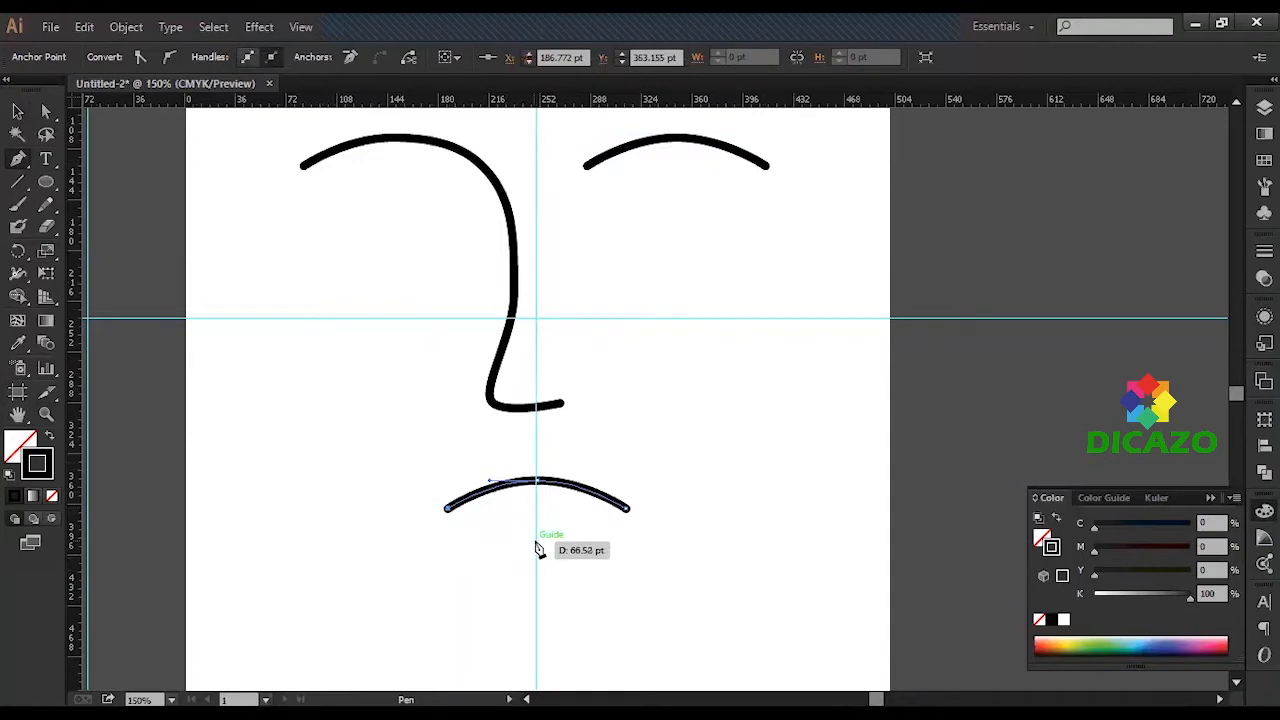
drag(536, 541, 584, 537)
click(629, 511)
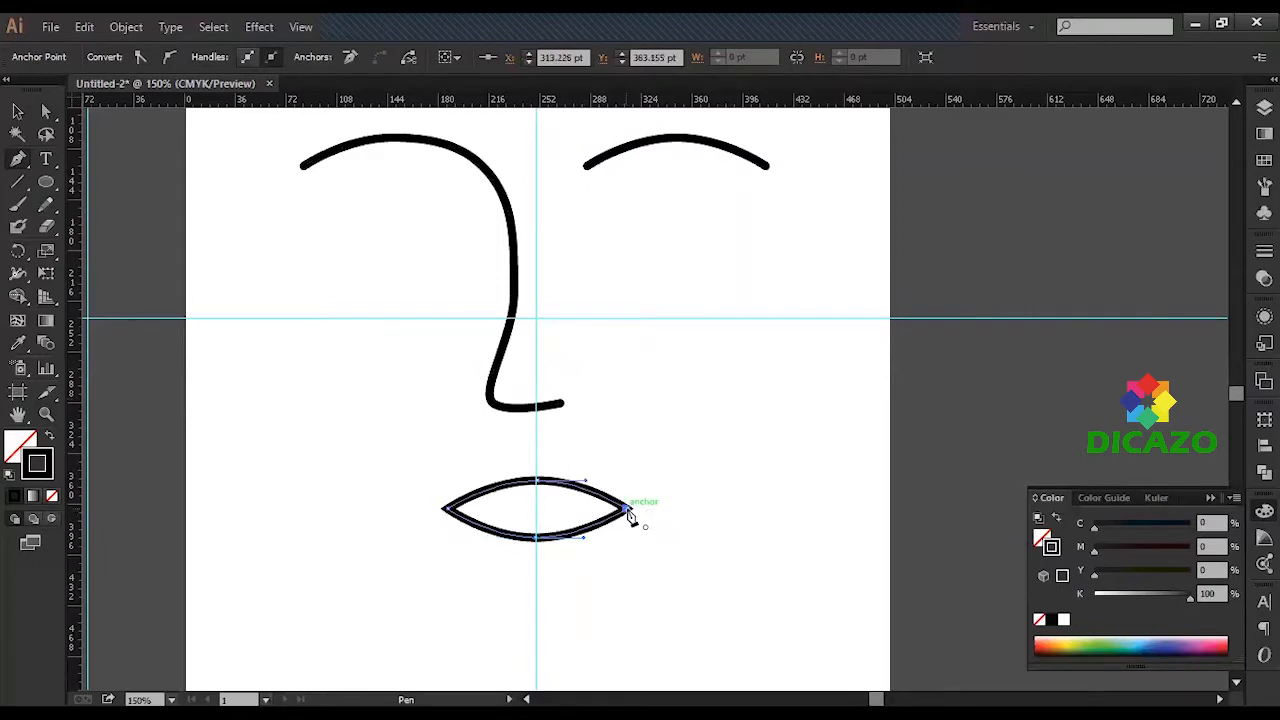
click(17, 111)
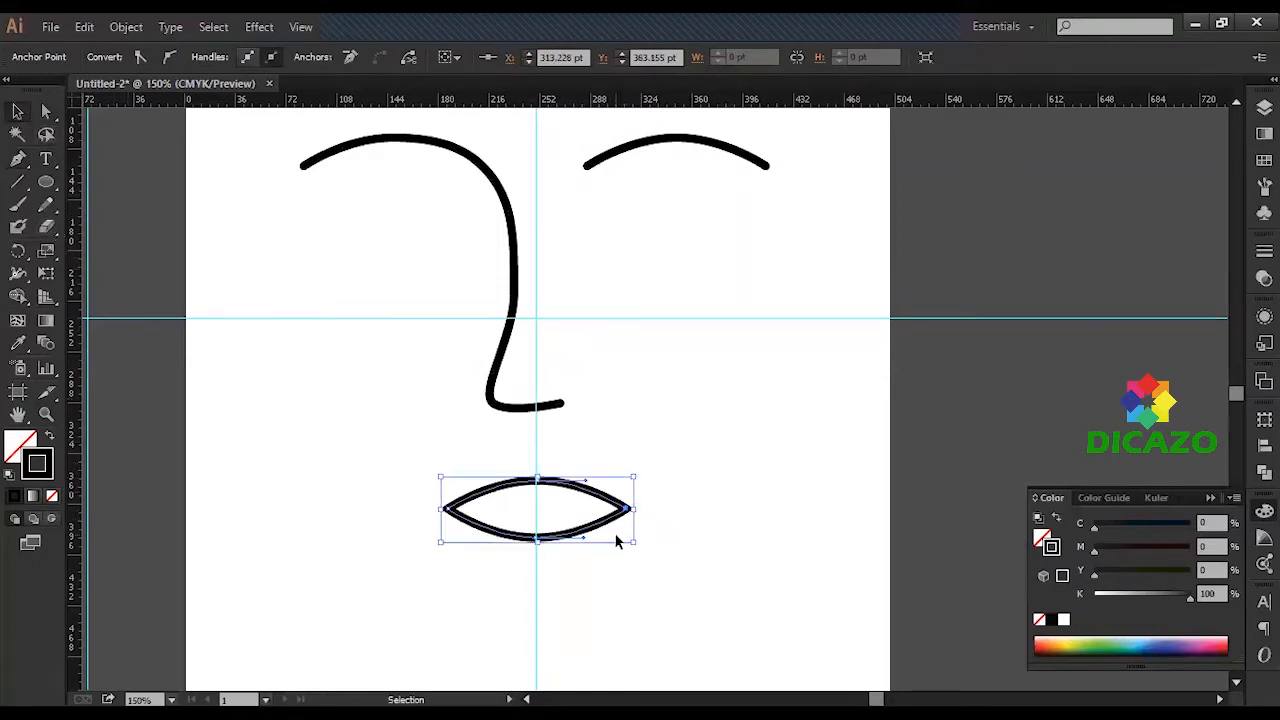
Step: Draw a small U-shaped arc beside the eye with the Pen tool, its low point at about (365, 357) and its end at (388, 341) pt
key(a)
key(ctrl+equal)
key(space)
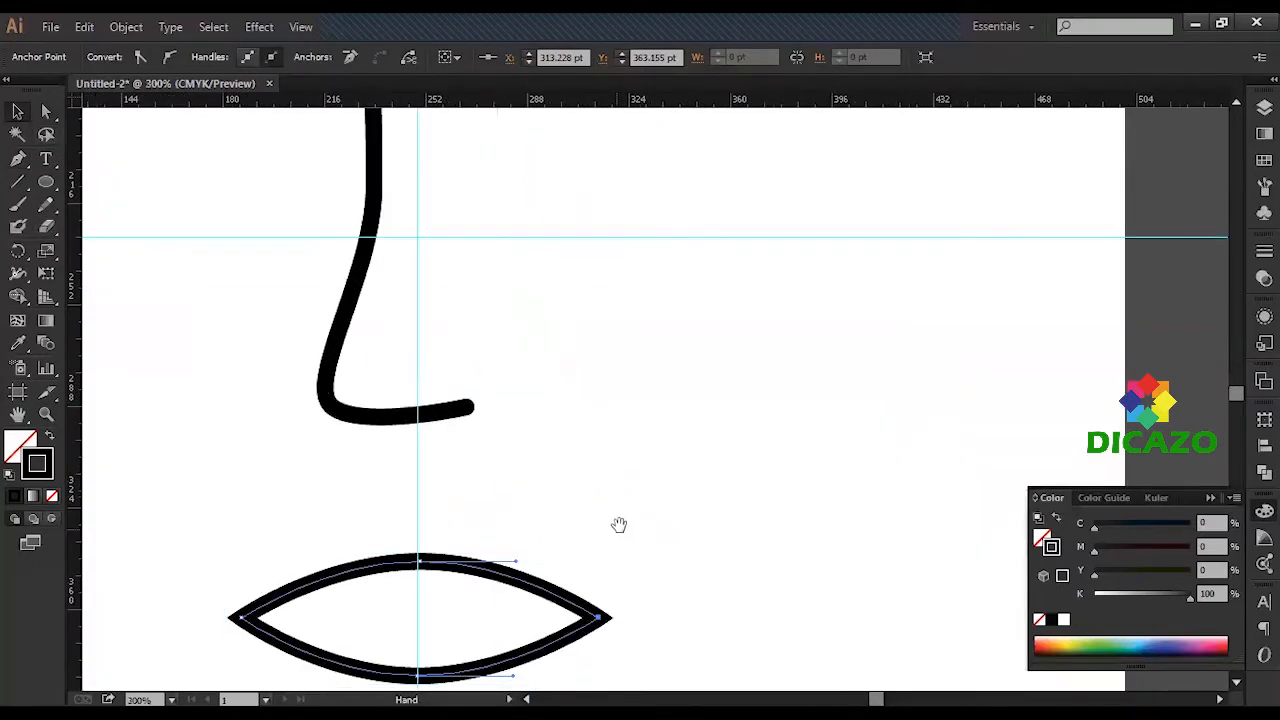
drag(616, 527, 698, 313)
click(18, 158)
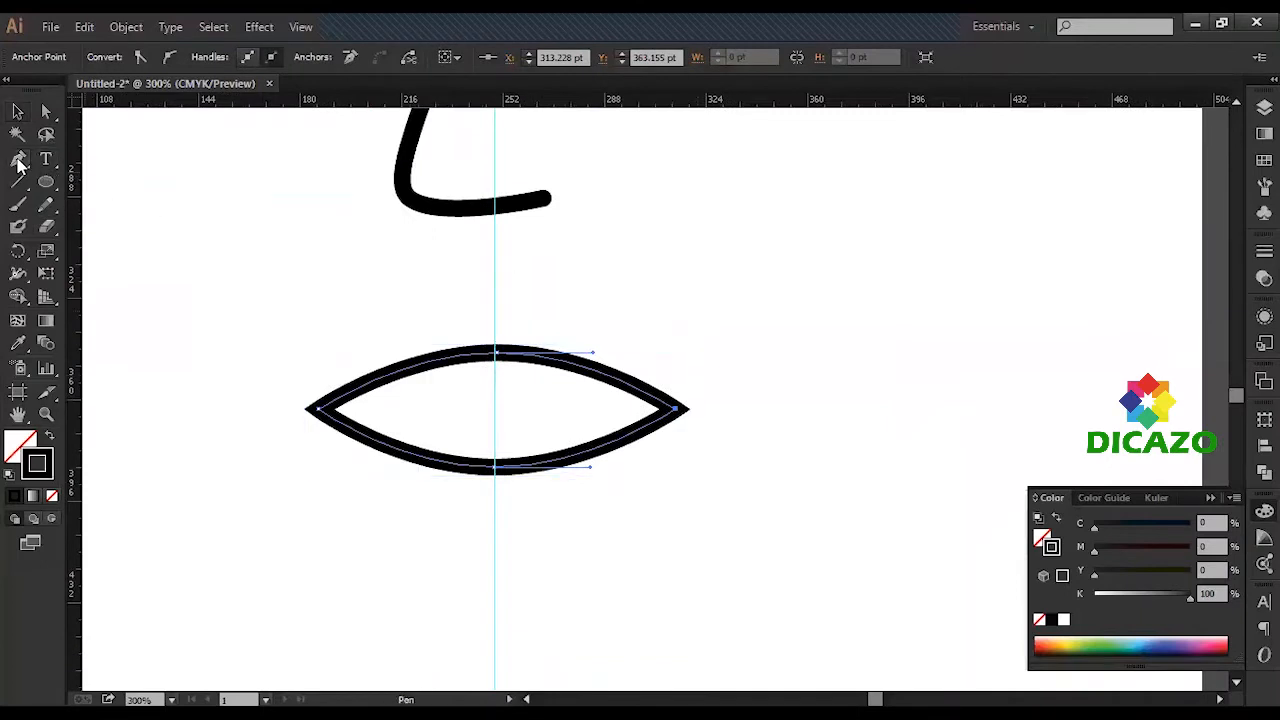
click(754, 346)
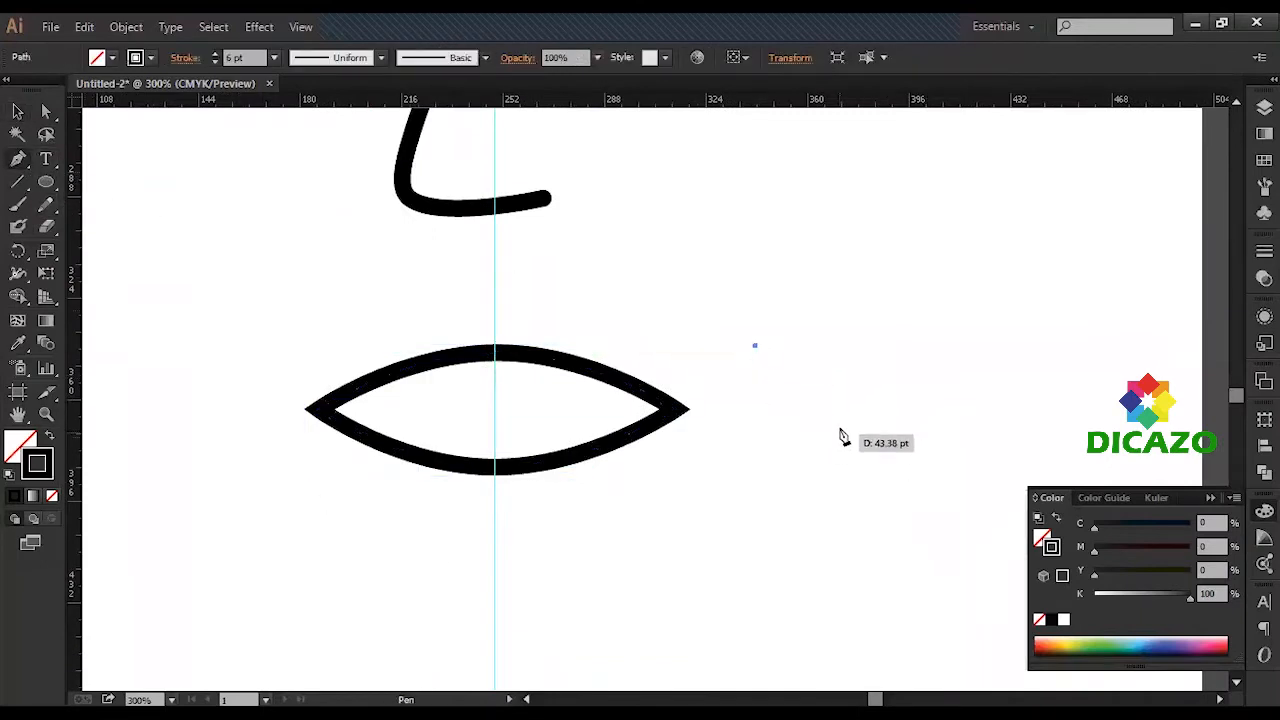
drag(822, 393, 878, 392)
click(869, 345)
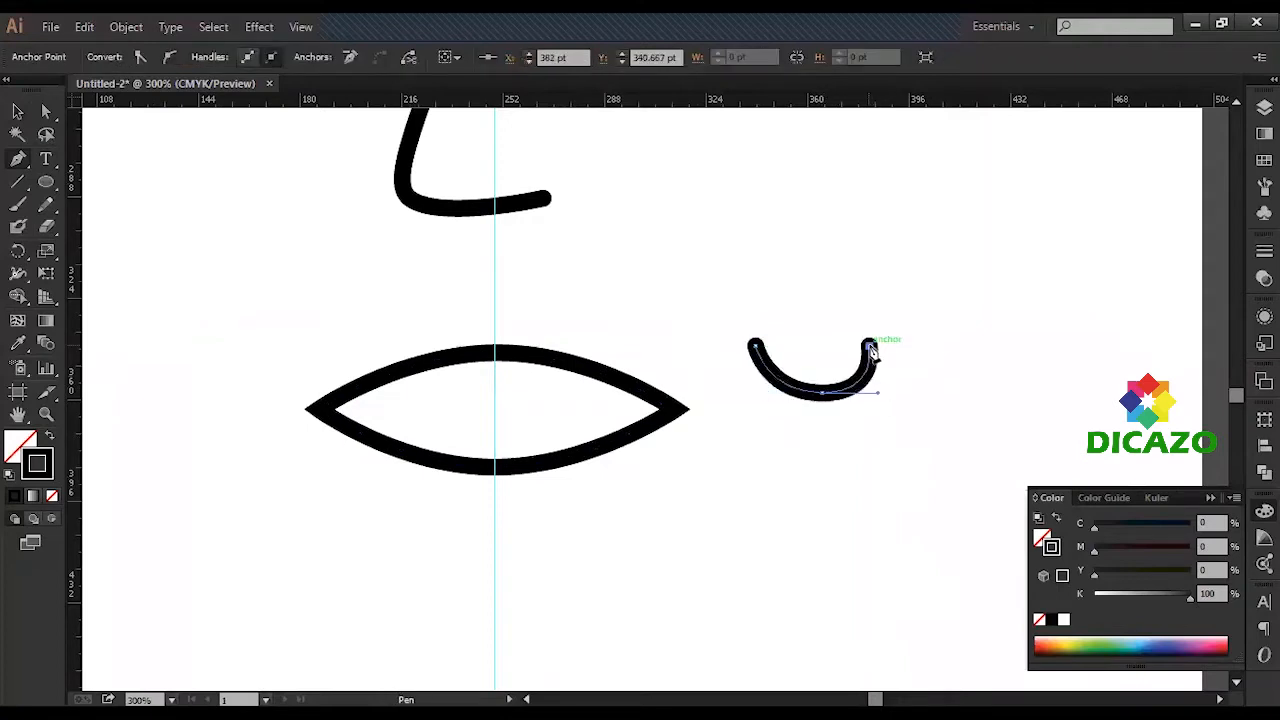
key(ctrl+z)
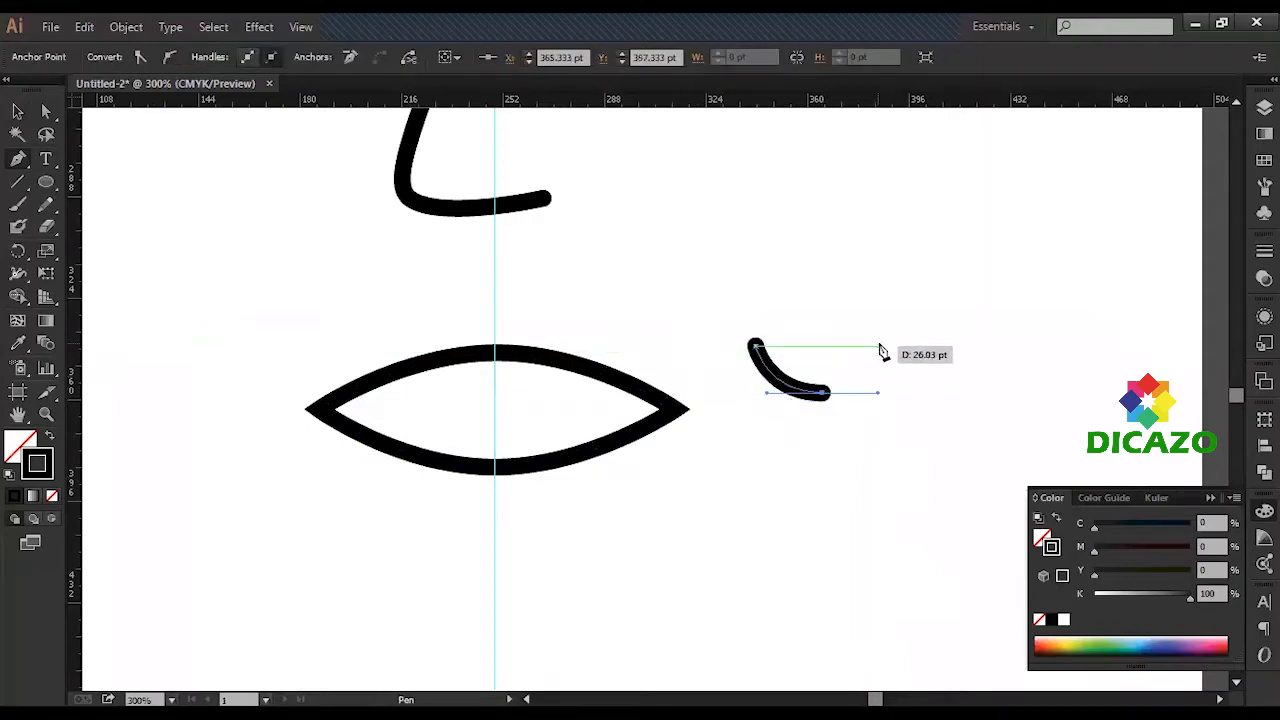
click(885, 345)
click(18, 112)
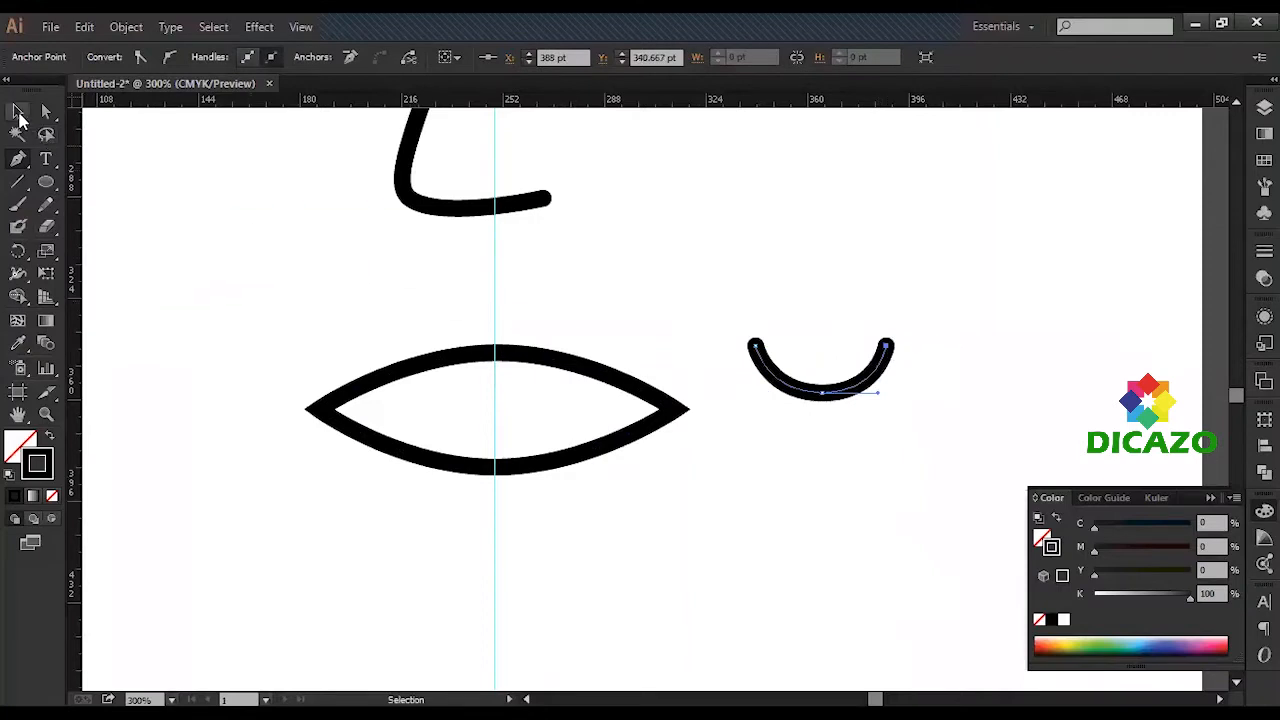
Step: Move the U-shaped arc into the eye as an iris, centred on the guide with its ends meeting the upper lid
drag(868, 390, 600, 446)
click(925, 390)
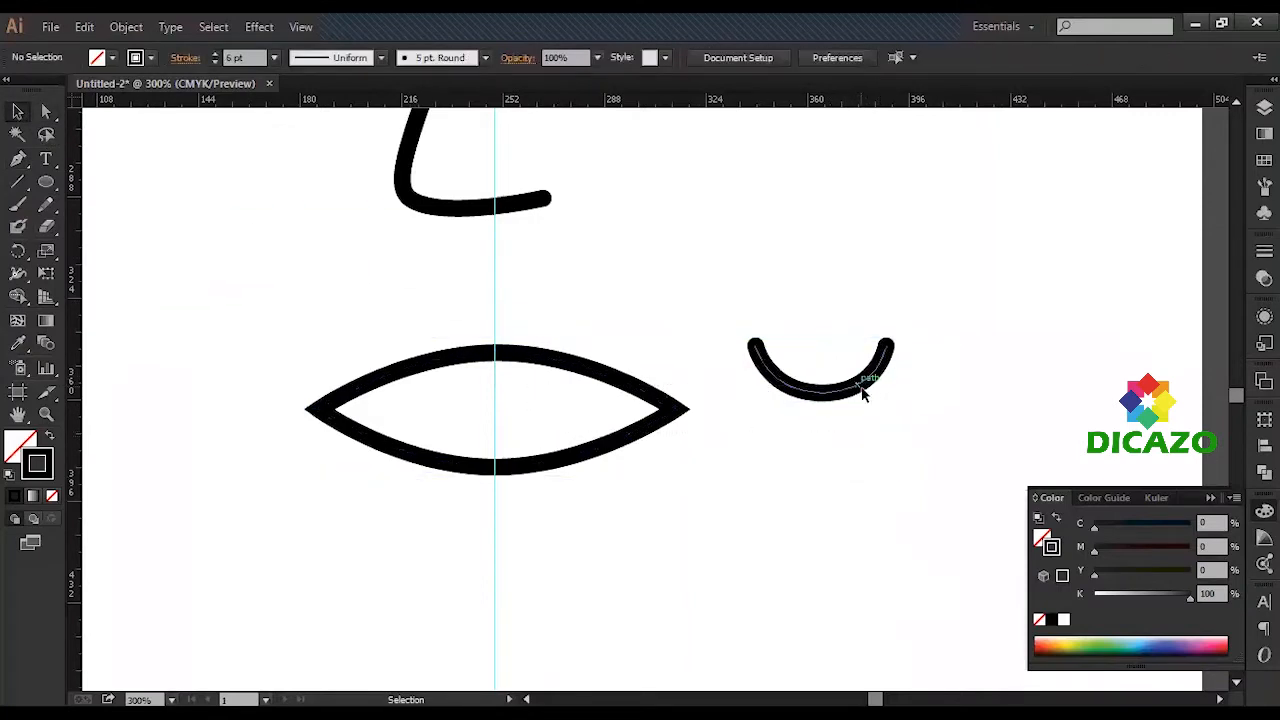
drag(863, 393, 543, 407)
click(825, 430)
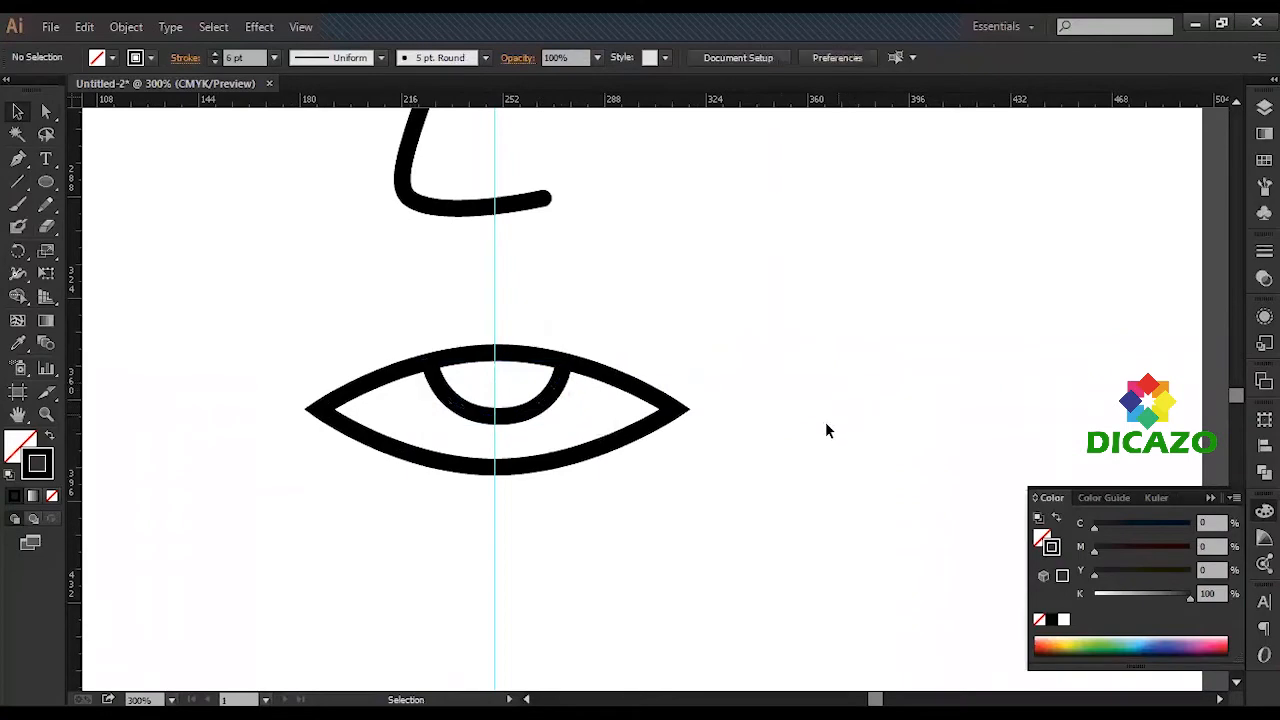
Step: Group the eye outline and iris, including the vertical guide through them, and move the group beneath the left eyebrow
key(ctrl+minus)
key(ctrl+minus)
key(ctrl+minus)
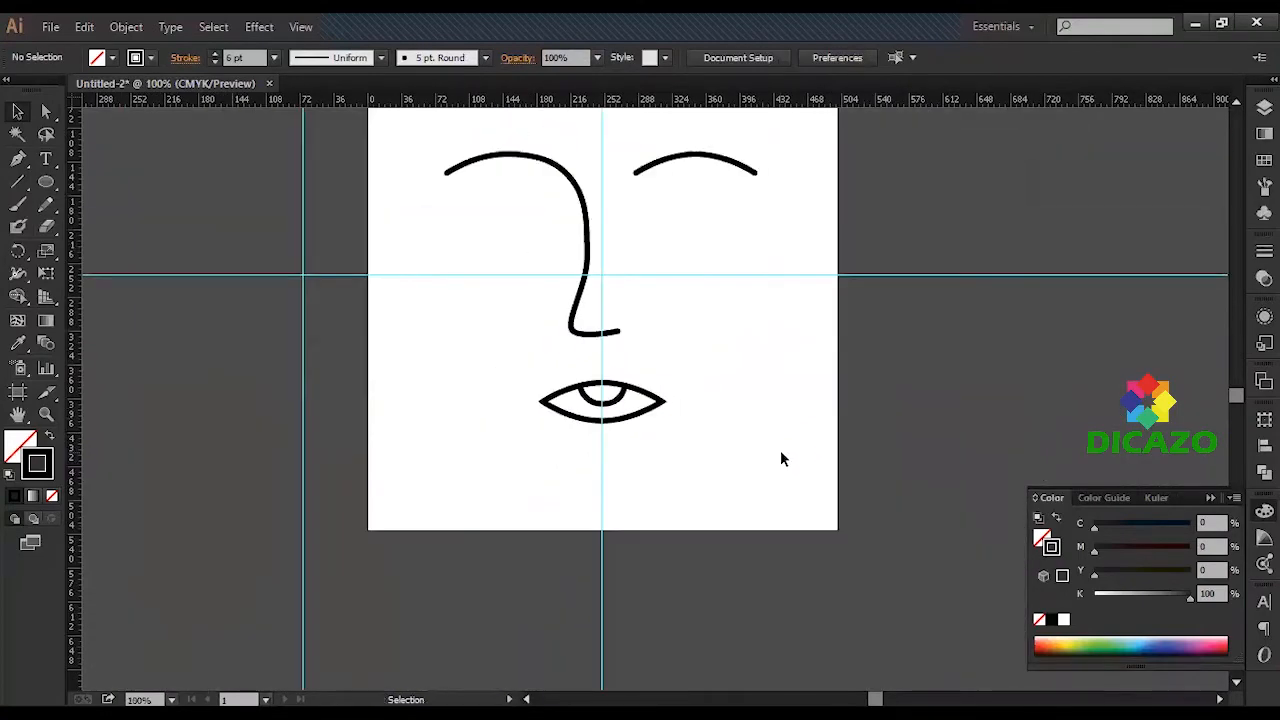
drag(694, 369, 454, 446)
key(a)
key(v)
drag(647, 417, 550, 236)
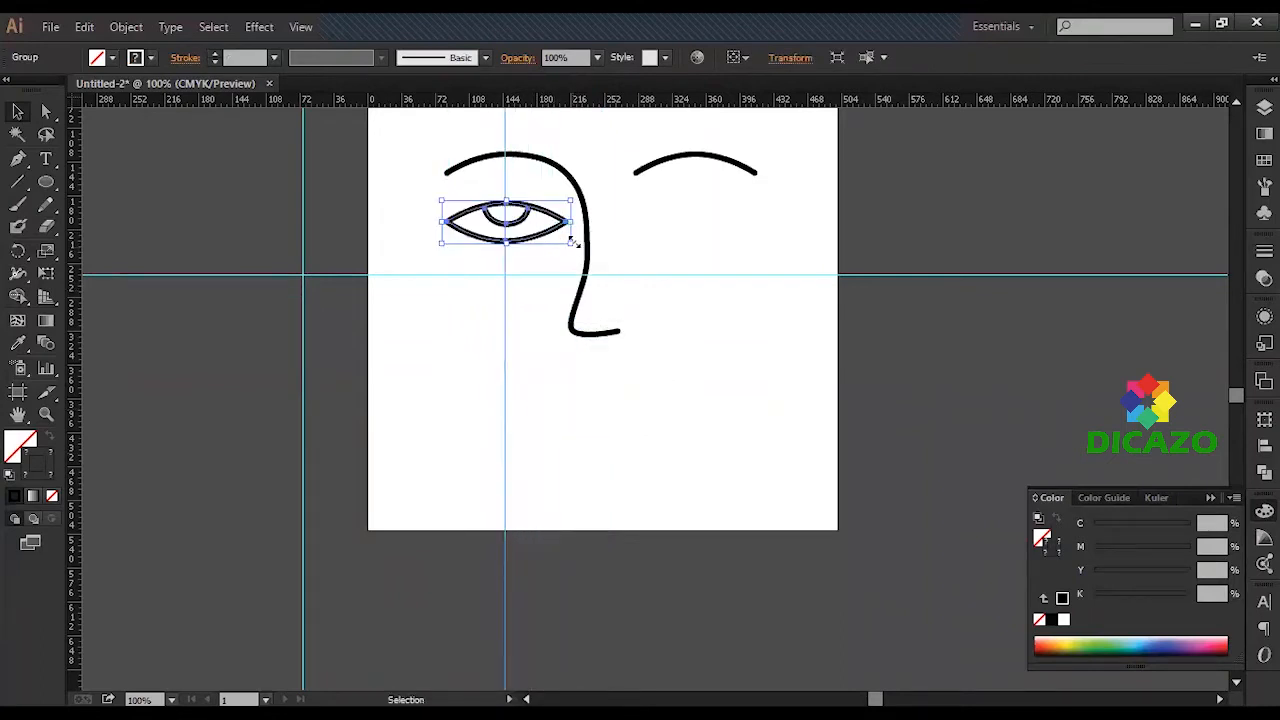
Step: Scale the eye group down slightly about its centre and place a level copy beneath the right eyebrow
drag(571, 245, 558, 238)
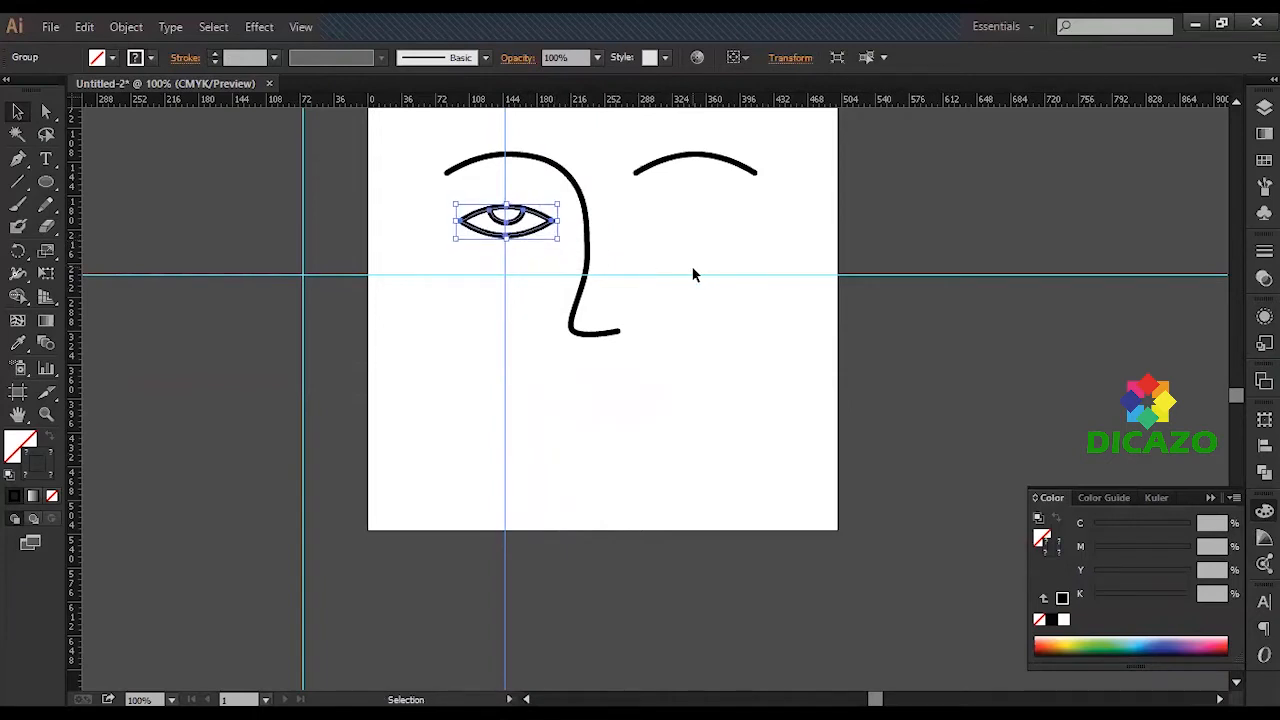
drag(534, 222, 733, 221)
click(895, 376)
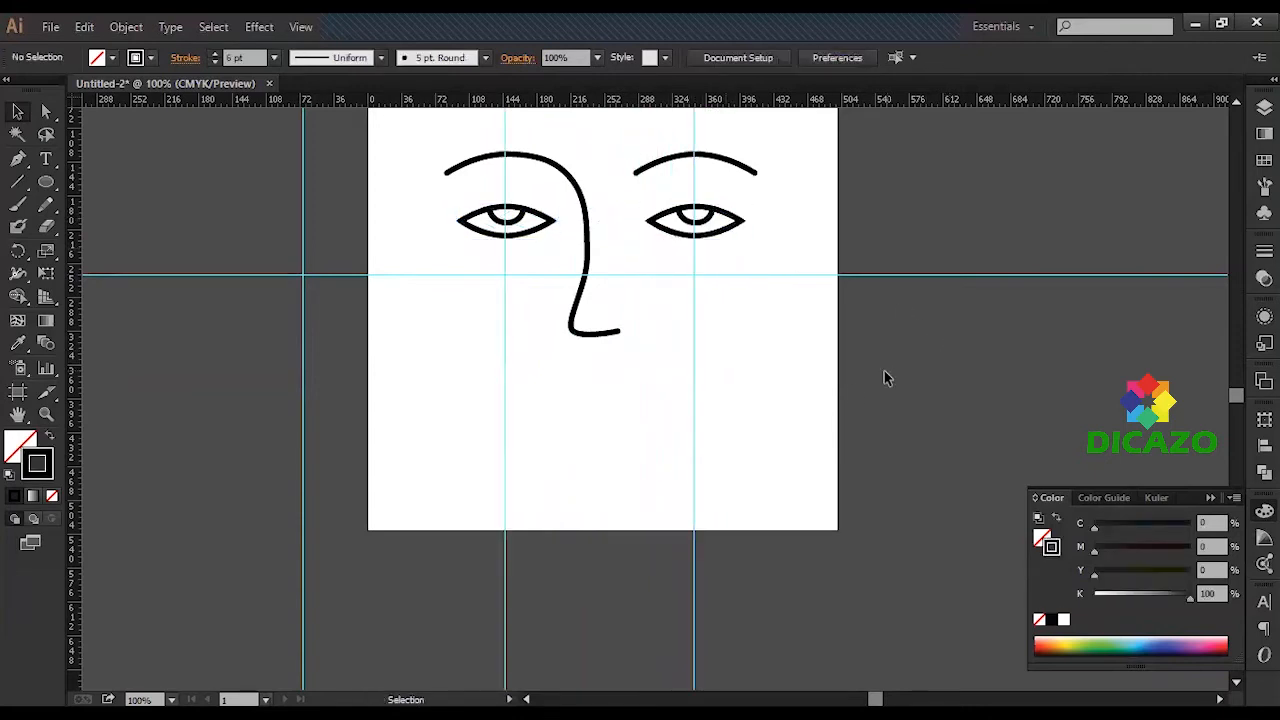
Step: Draw a U-shaped jawline with the Pen tool from (70, 245) through a smooth chin point at about (244, 455) to (431, 245) pt
click(18, 158)
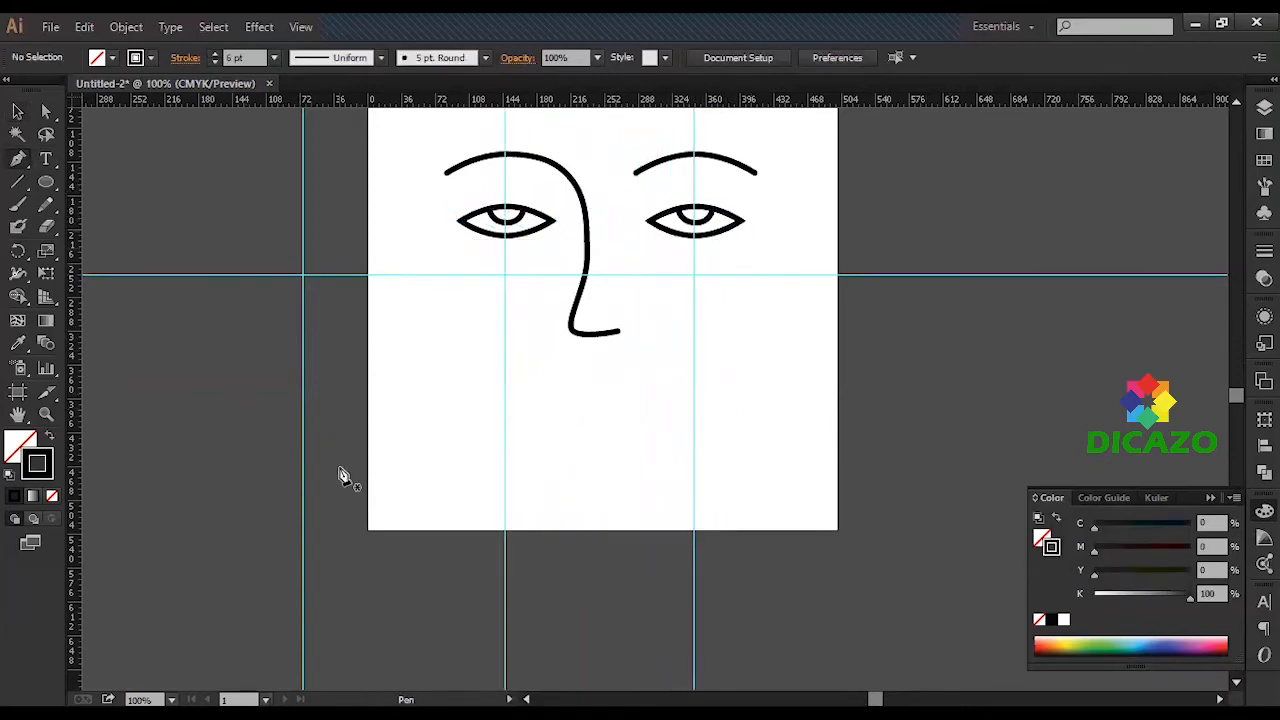
click(432, 289)
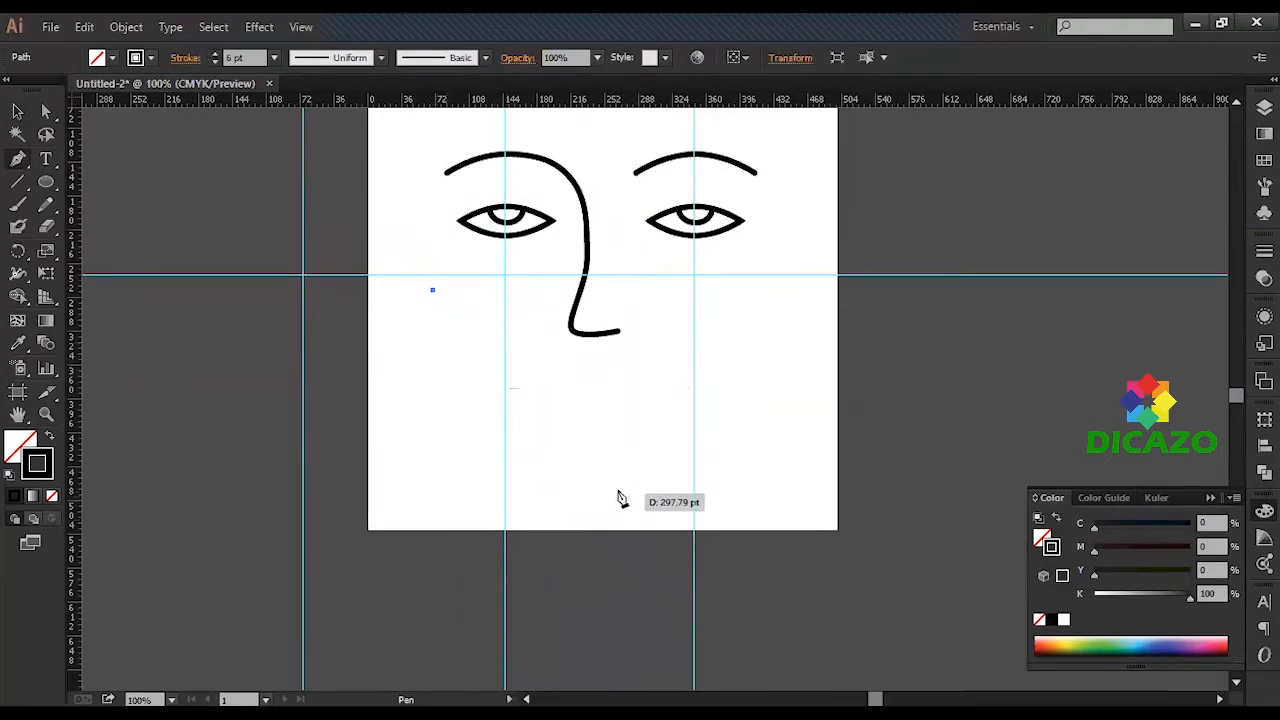
drag(596, 488, 736, 487)
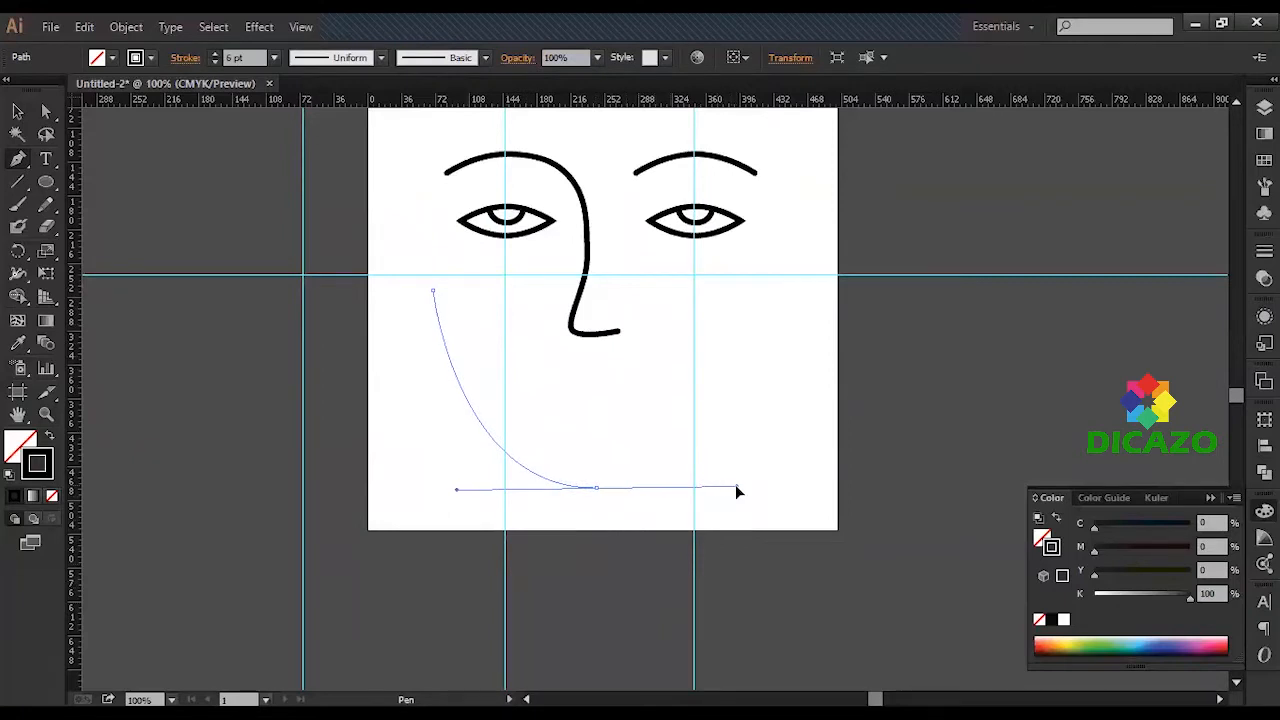
drag(737, 491, 740, 487)
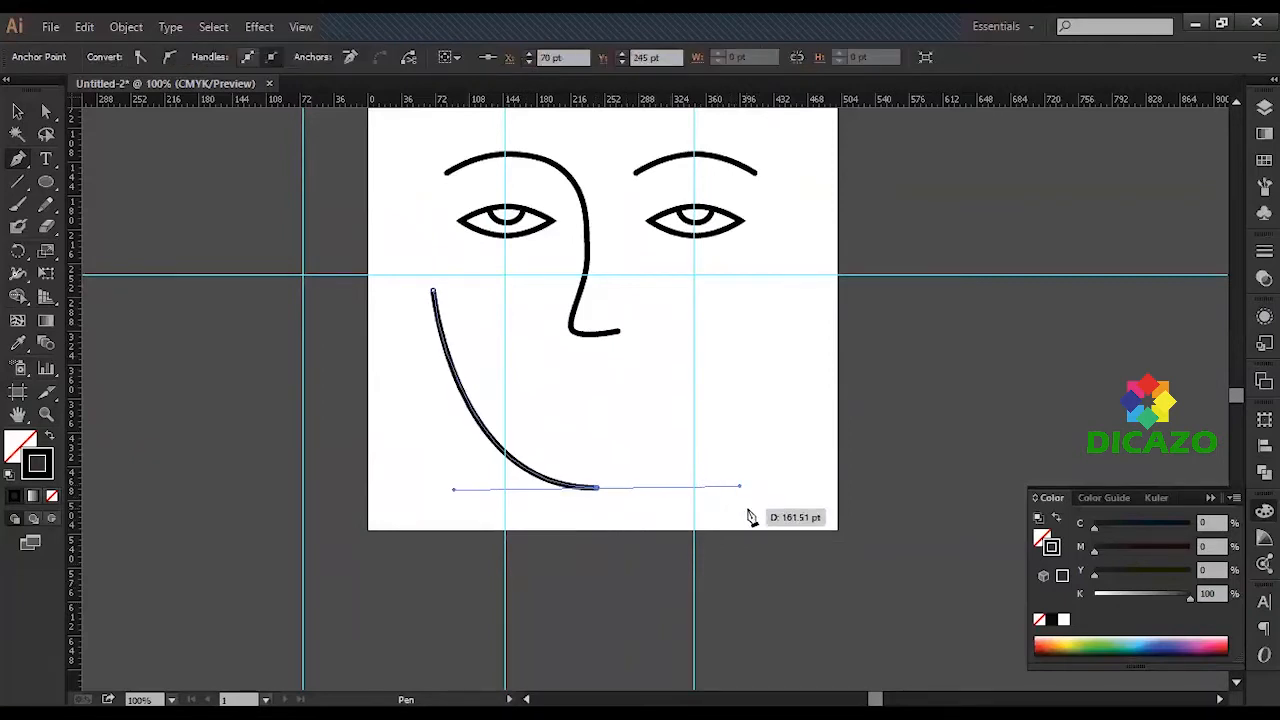
click(773, 293)
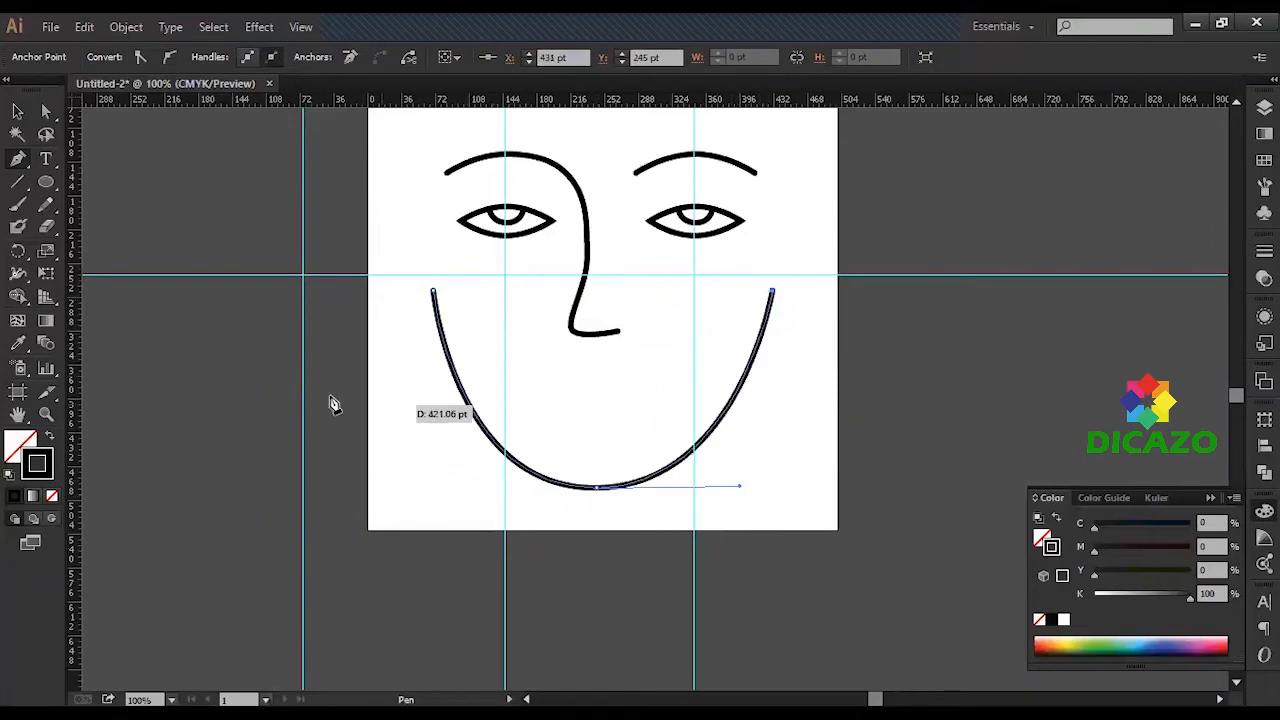
click(18, 111)
click(617, 560)
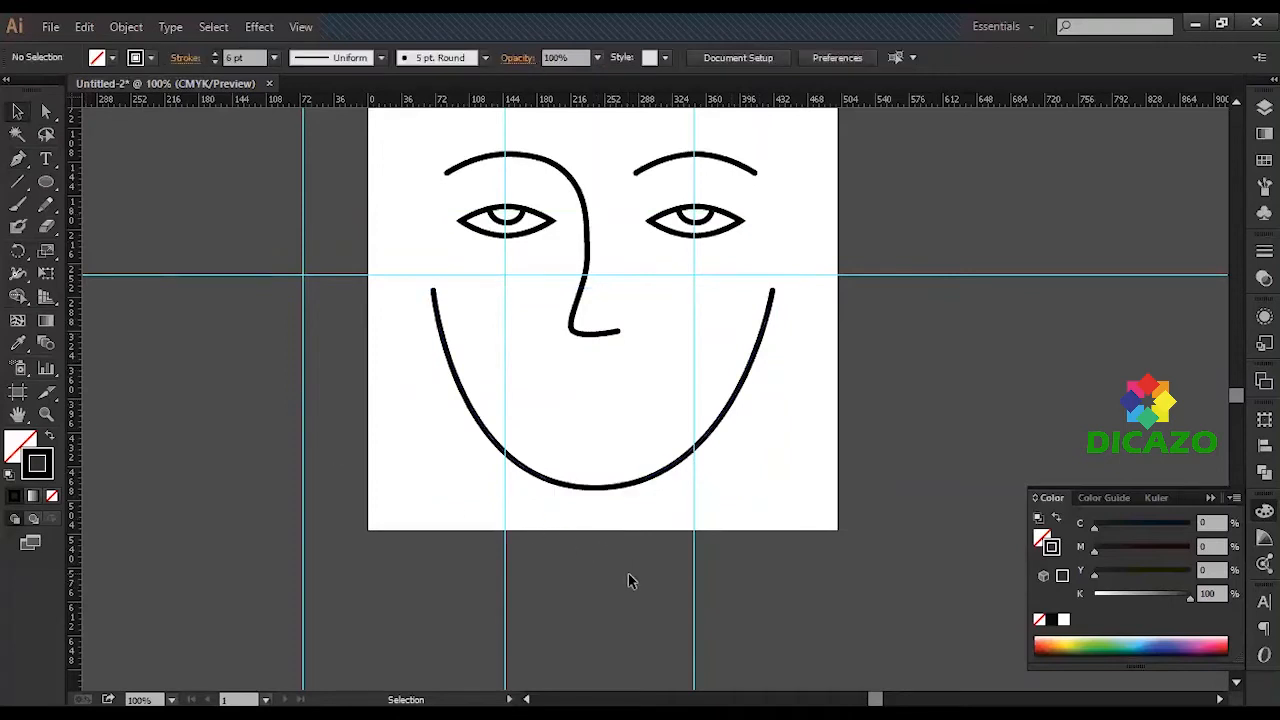
Step: Add a horizontal guide at Y 359 pt and a vertical guide at X 243 pt for positioning the mouth
click(18, 158)
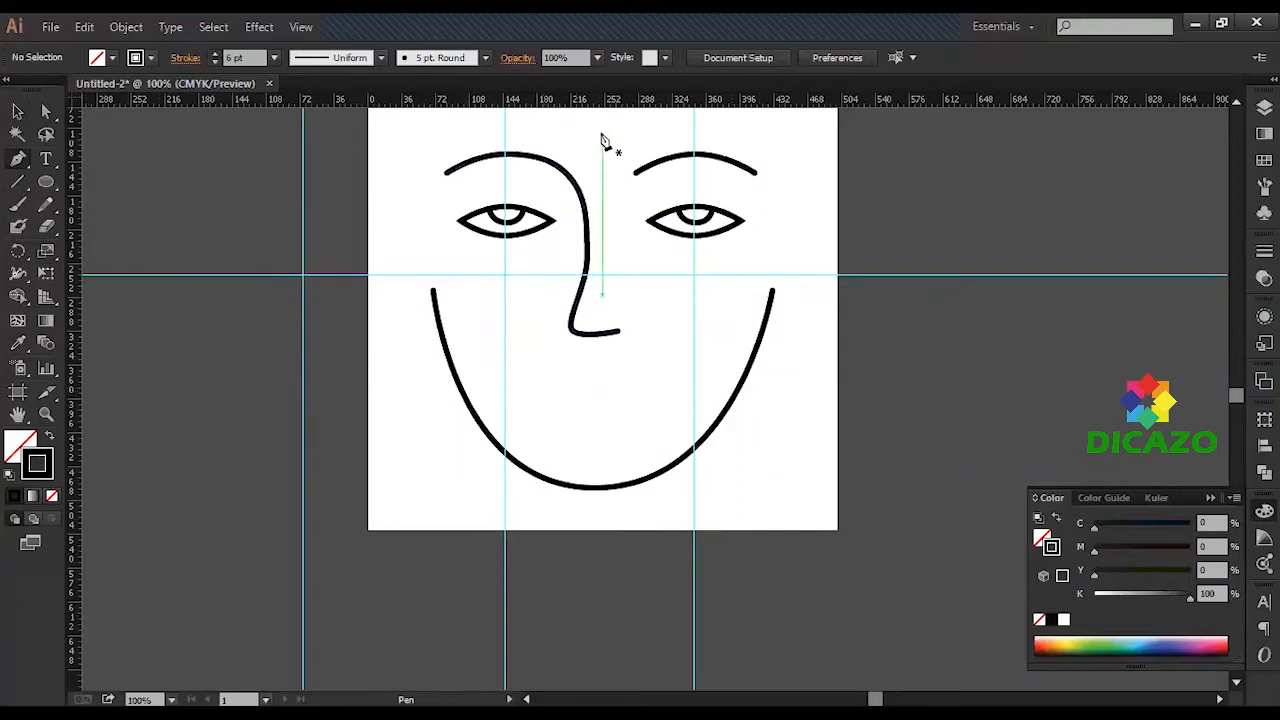
drag(600, 103, 589, 398)
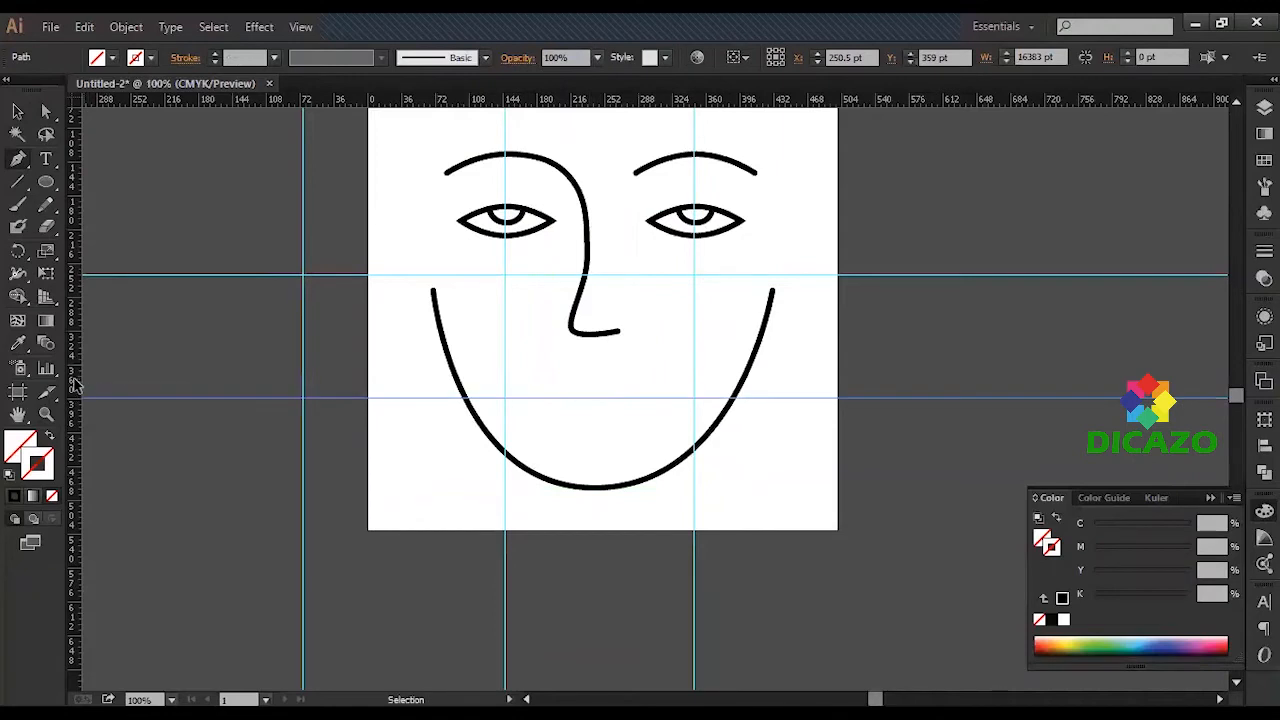
drag(80, 388, 594, 425)
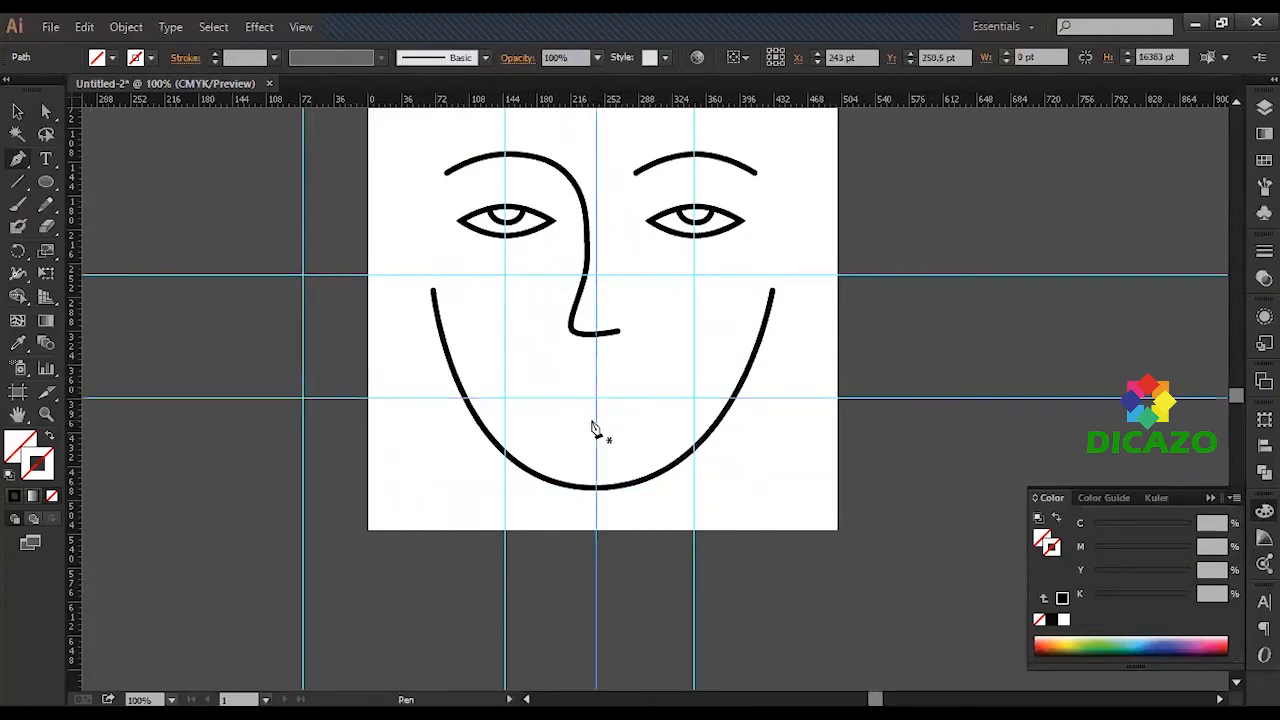
Step: Draw an M-shaped upper lip with the Pen tool through about (198, 359), (233, 340), (243, 347), (254, 340) and (282, 359) pt
click(541, 397)
scroll(571, 366, up, 4)
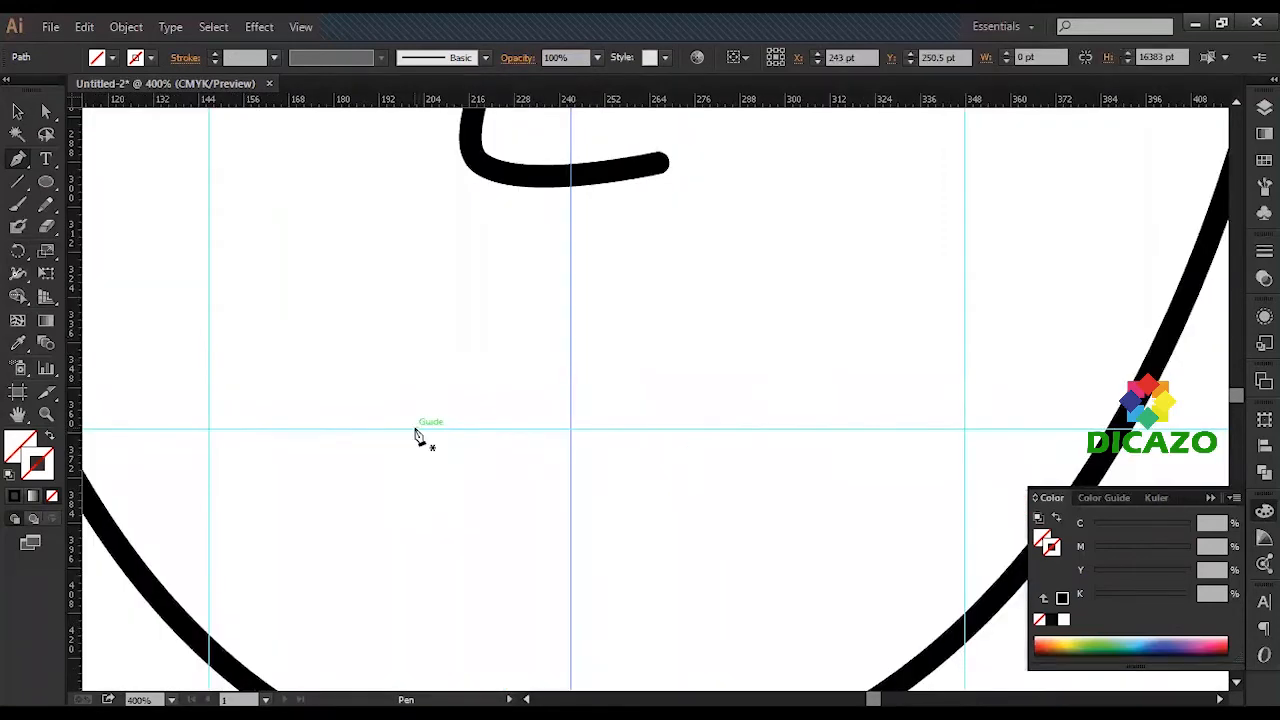
click(403, 429)
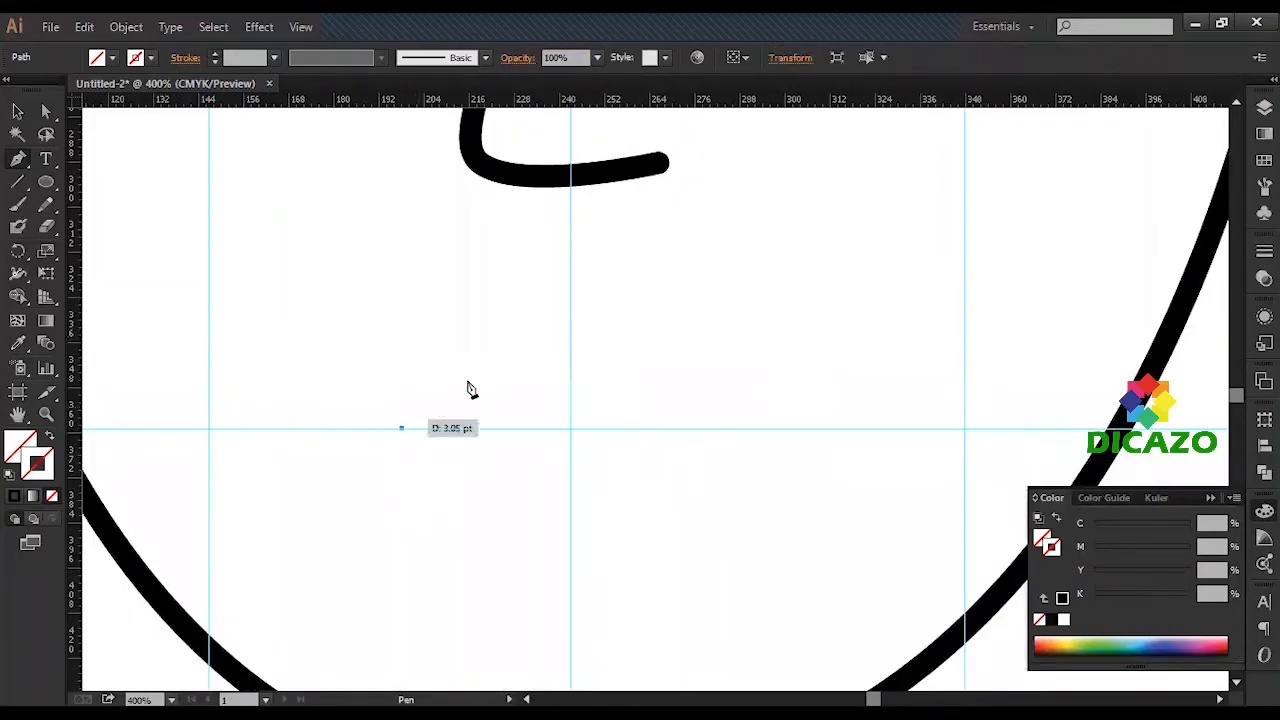
click(531, 356)
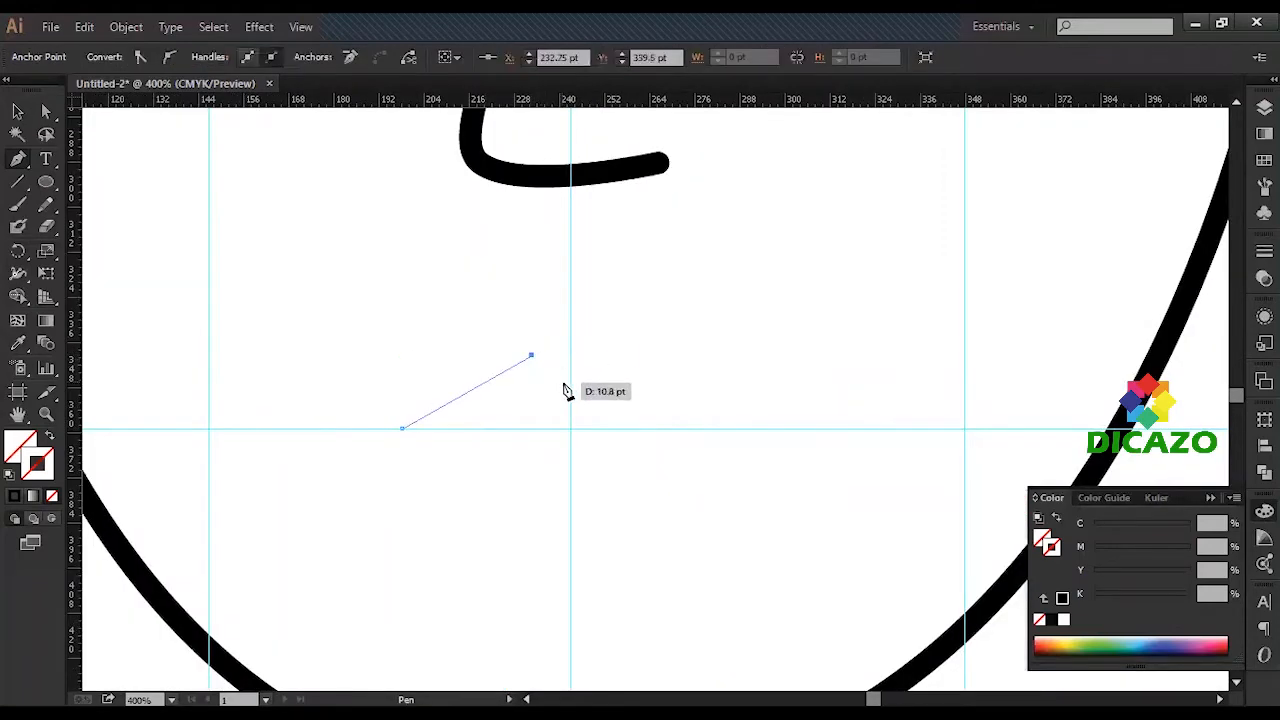
click(570, 384)
click(612, 356)
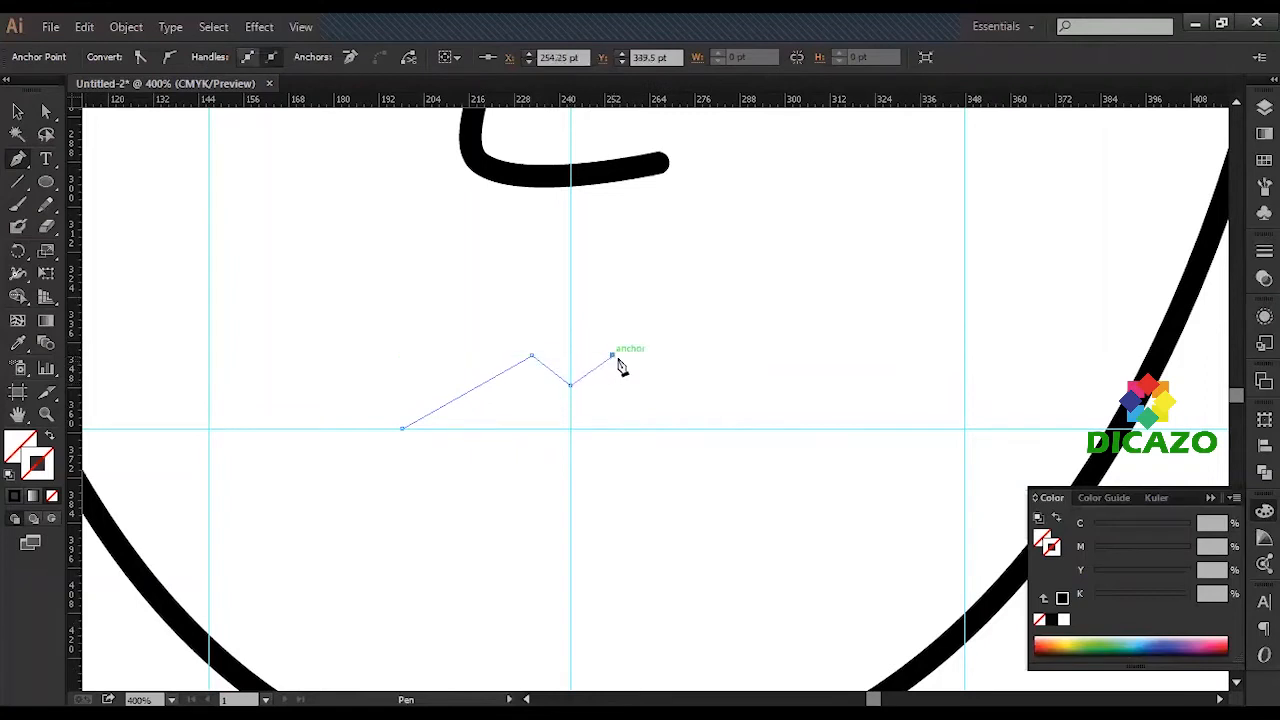
click(717, 429)
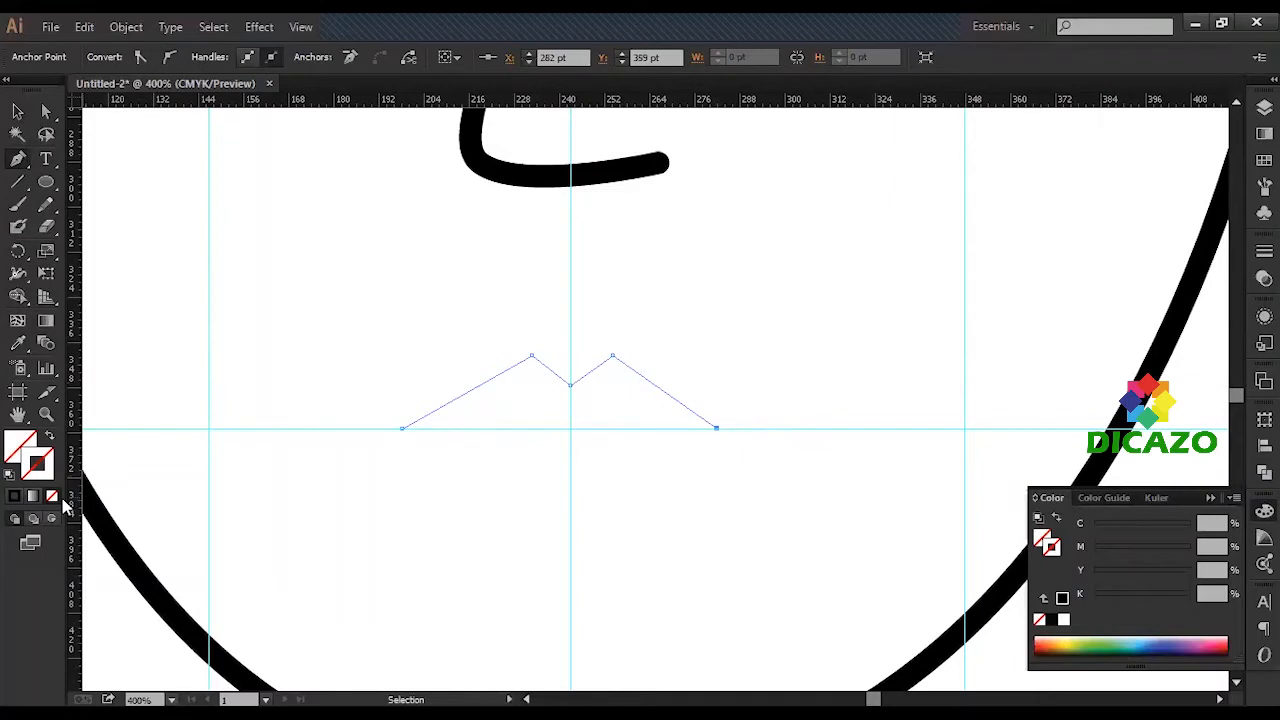
Step: Give the upper lip path a black 6 pt stroke with round caps
click(16, 497)
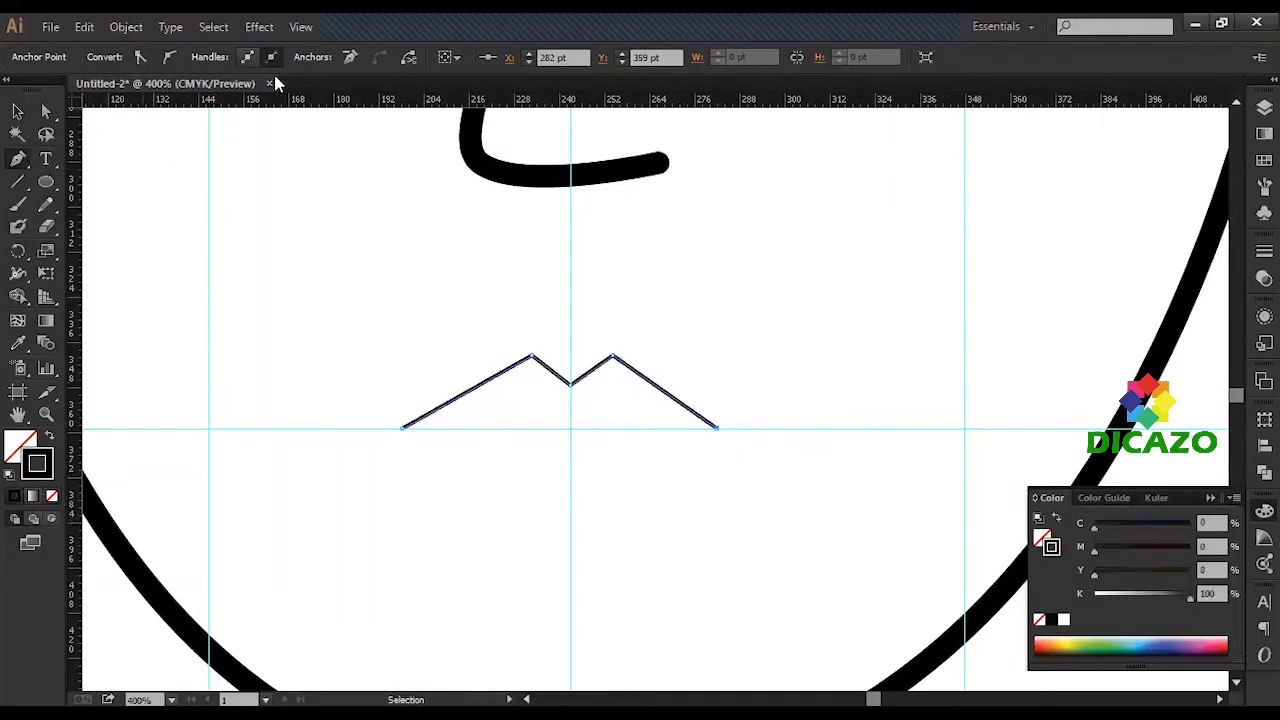
key(v)
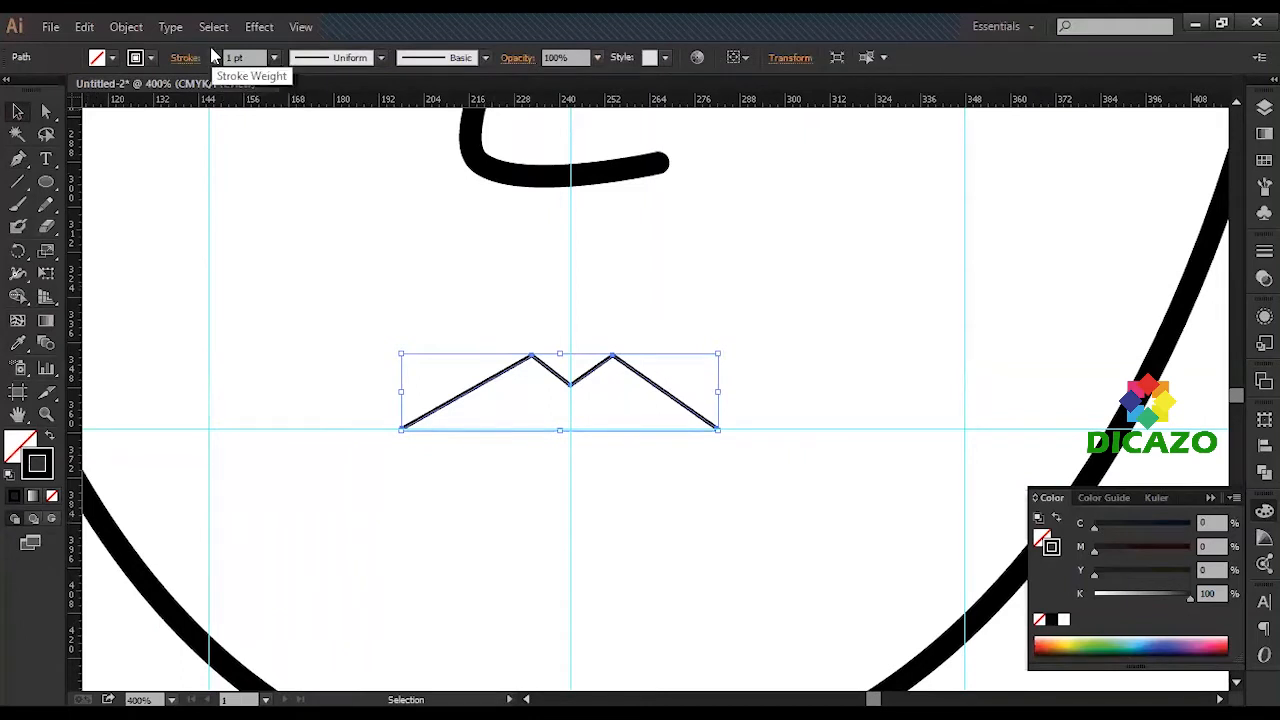
click(213, 54)
click(213, 54)
click(213, 54)
click(213, 54)
click(213, 55)
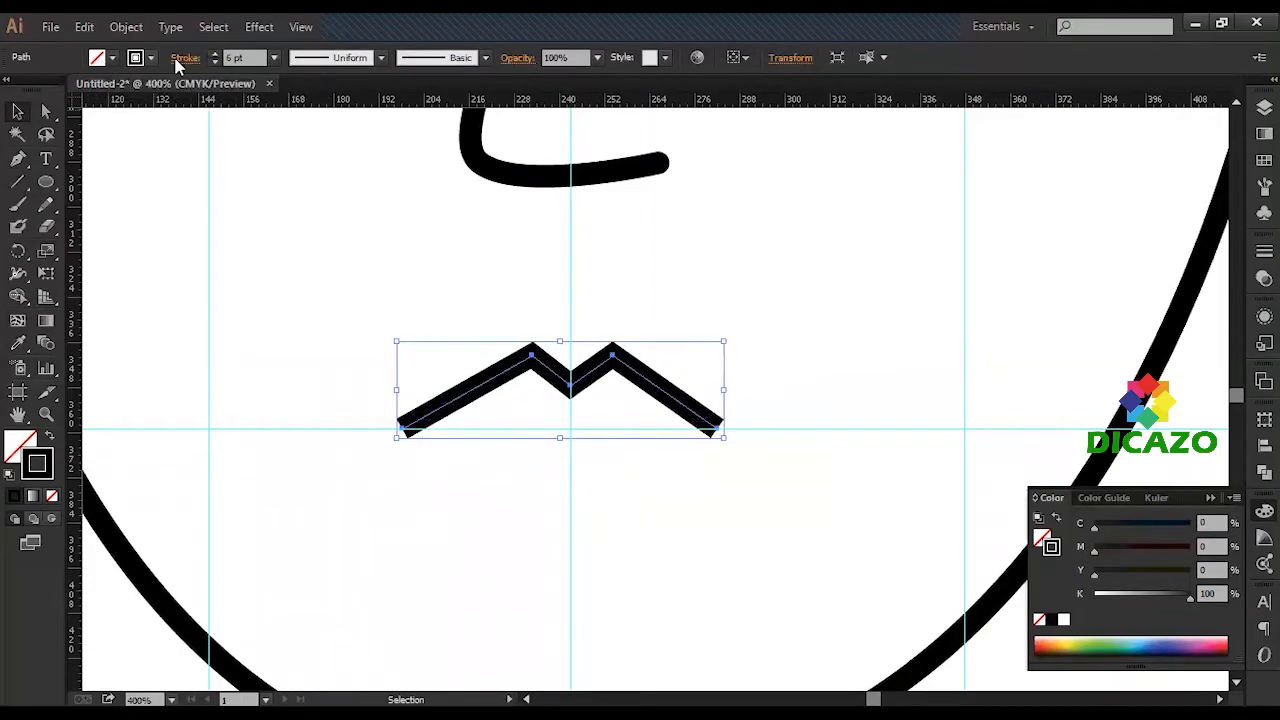
click(183, 57)
click(93, 104)
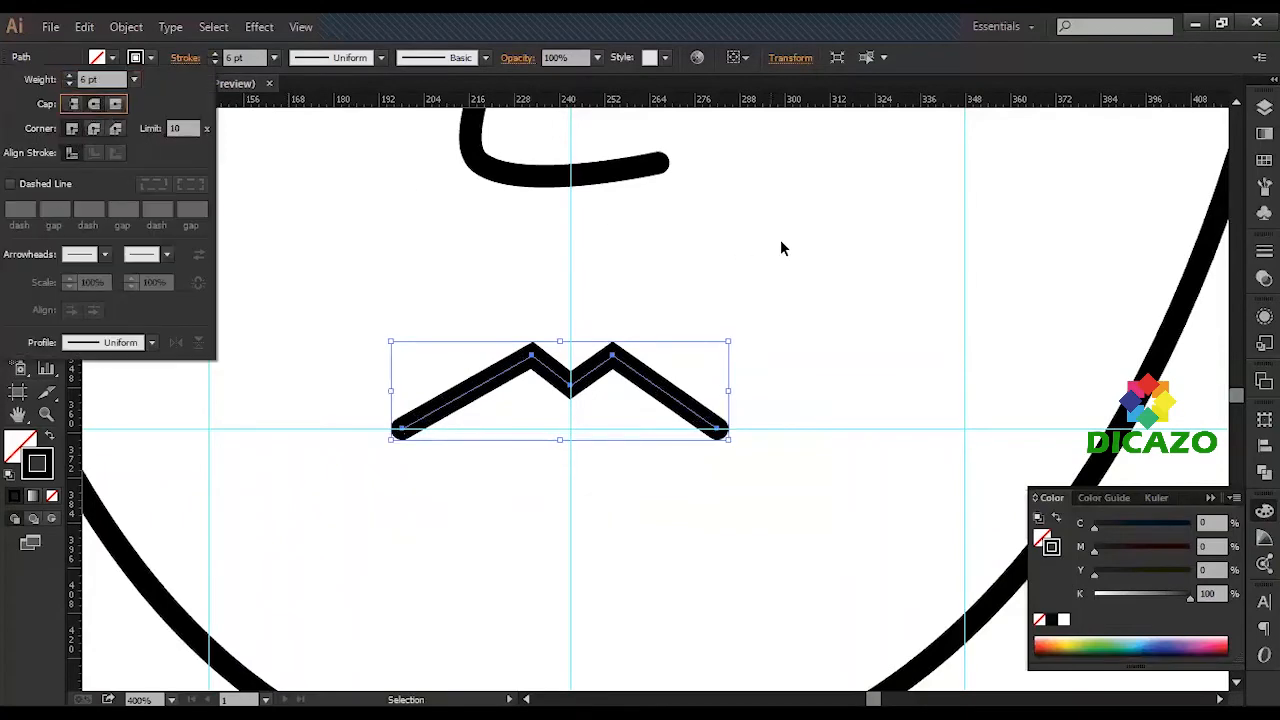
Step: Move the upper lip's right end point outward along the horizontal guide to about (289.5, 359) pt
click(797, 241)
key(ctrl+shift+a)
key(a)
key(ctrl+0)
key(v)
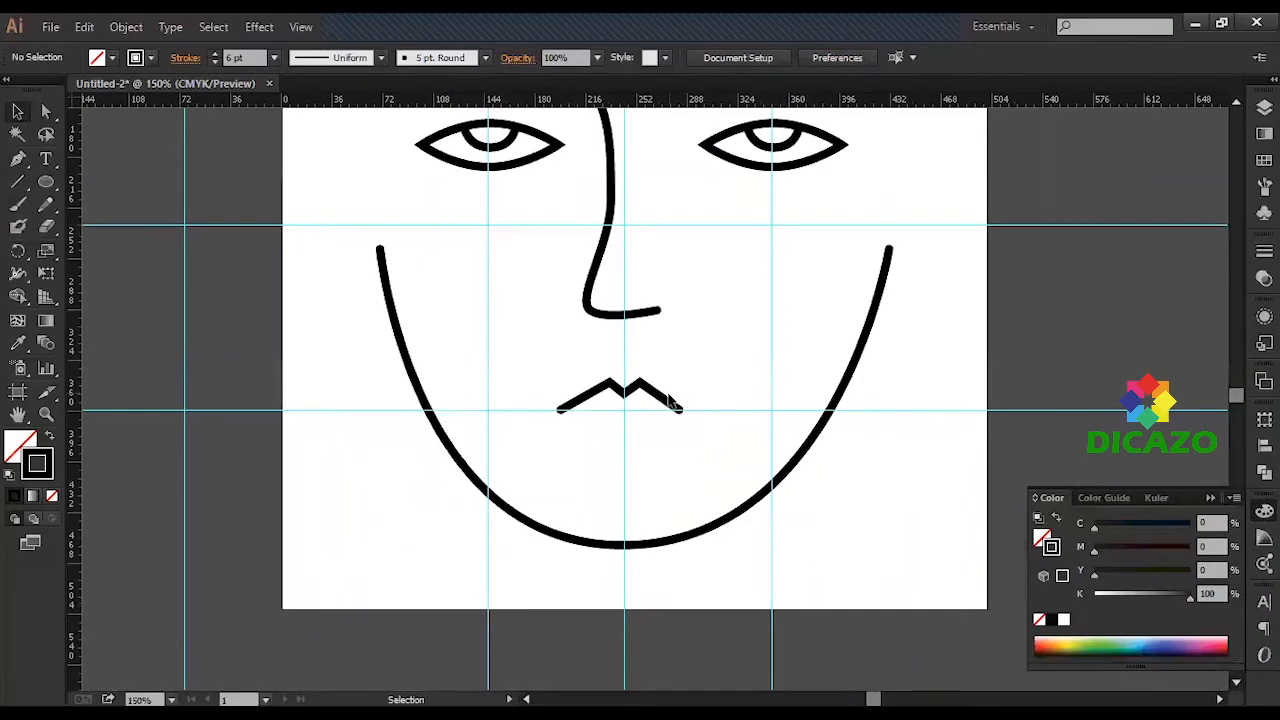
click(660, 398)
drag(750, 323, 622, 433)
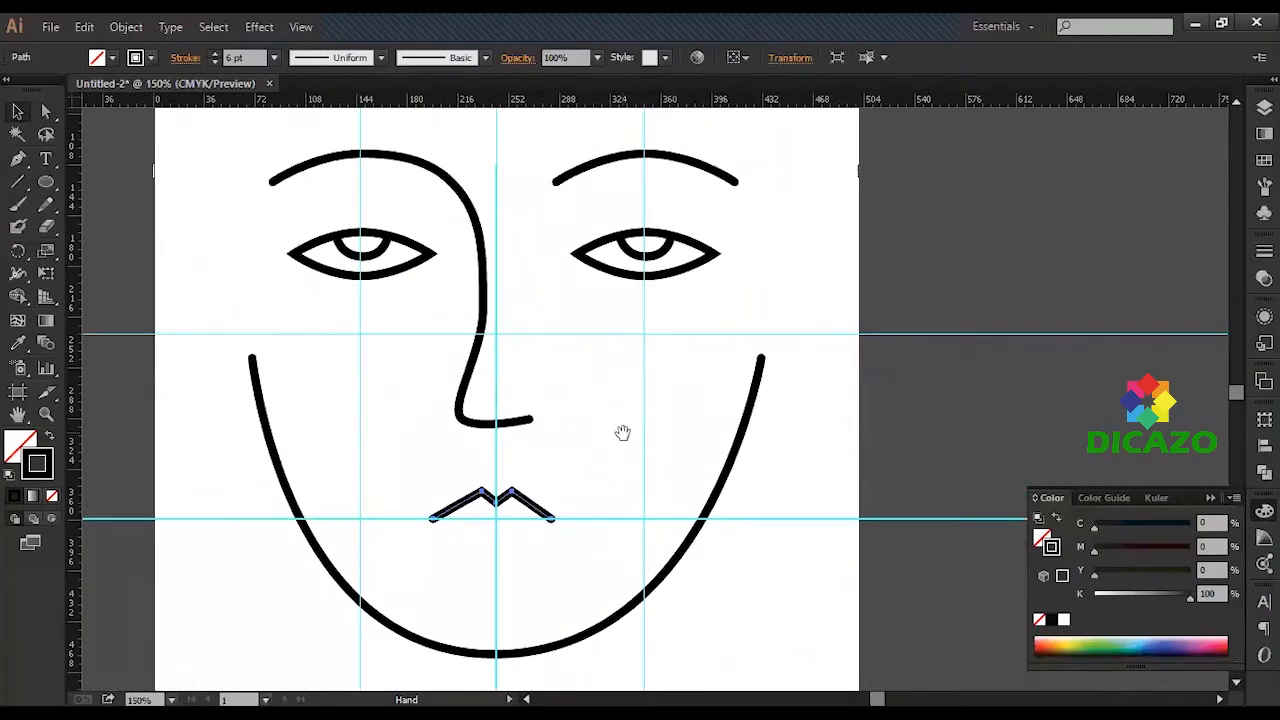
click(46, 111)
drag(547, 516, 564, 526)
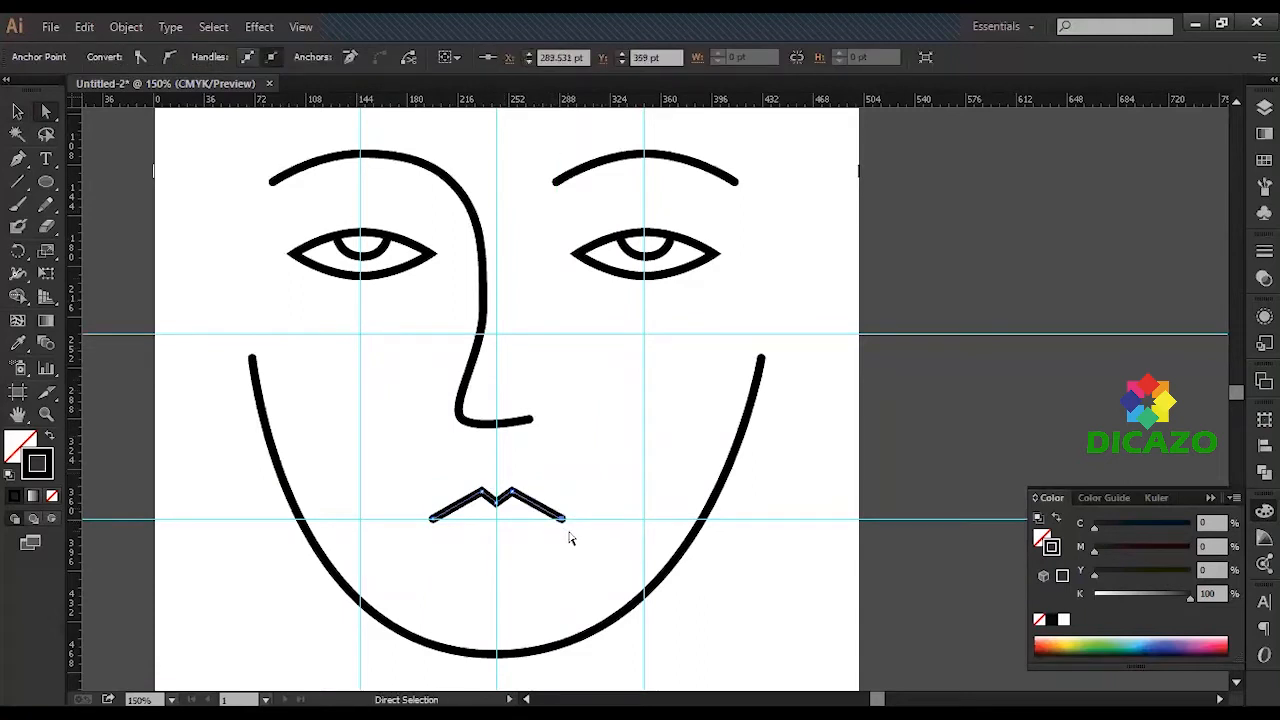
Step: Draw a horizontal lower-lip line about 25 pt long with the Pen tool, centred below the upper lip and ending at about (255, 374) pt
click(17, 111)
click(17, 158)
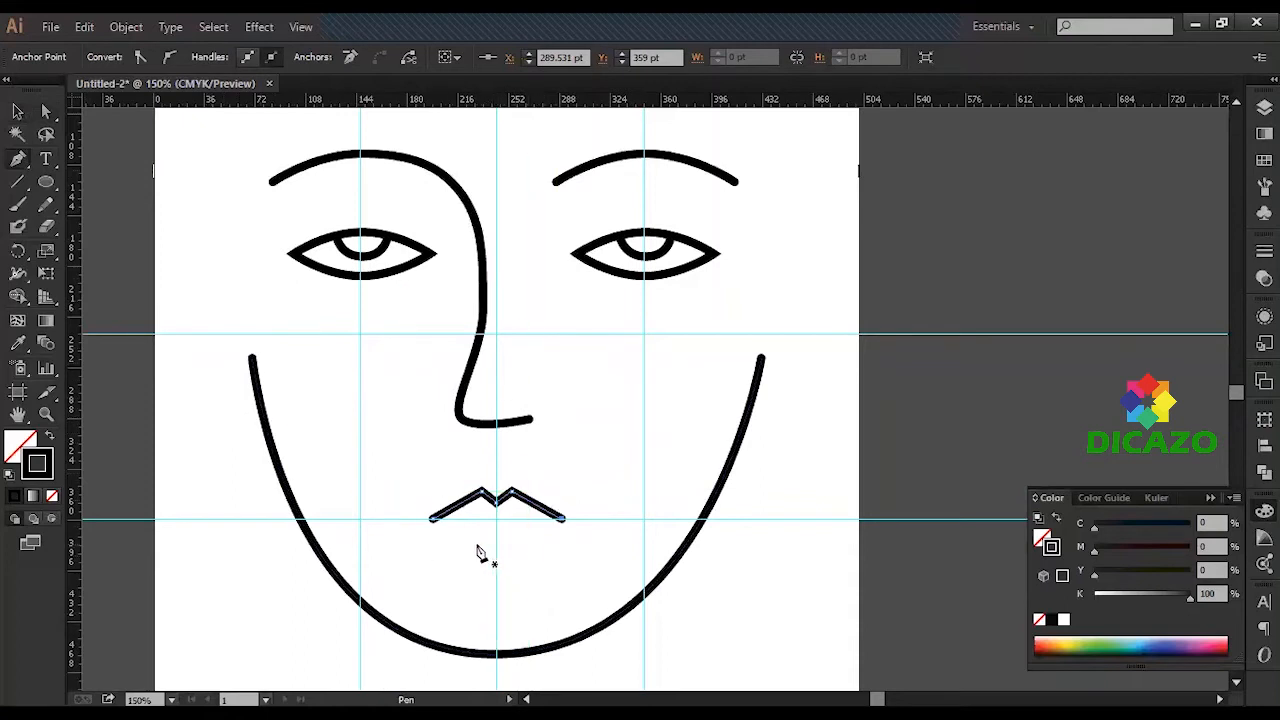
drag(477, 541, 513, 546)
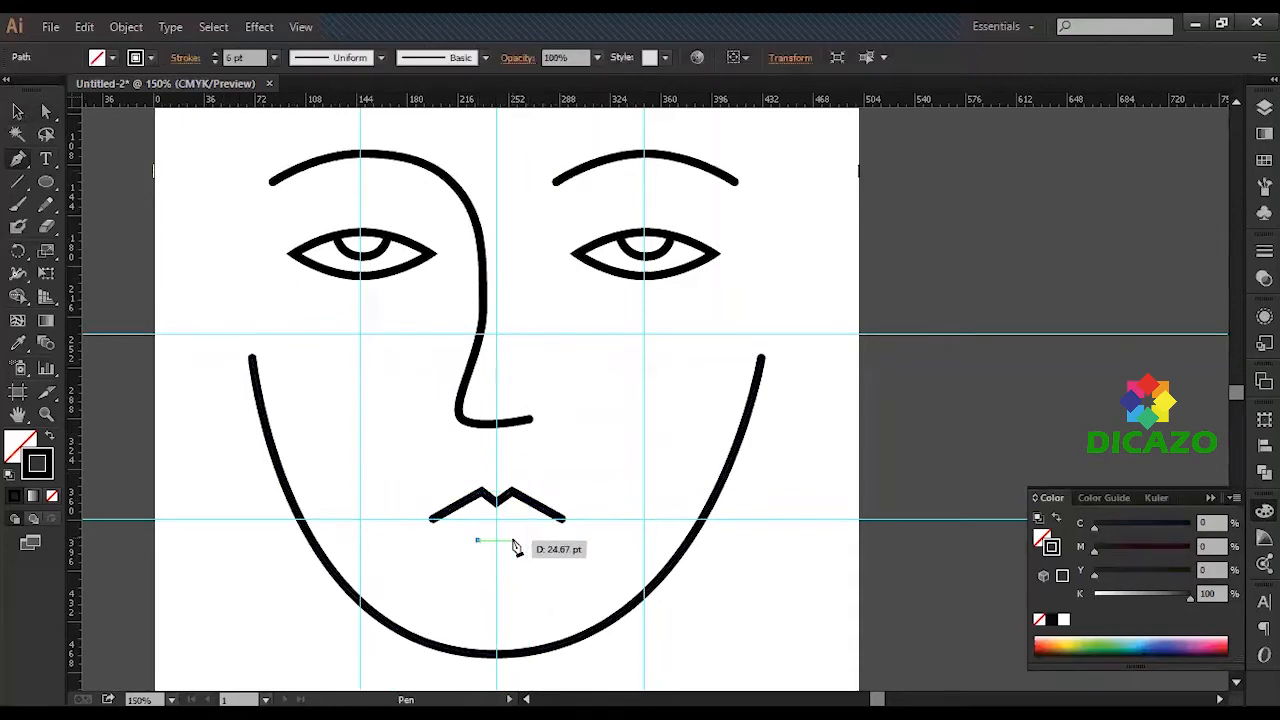
click(516, 545)
key(v)
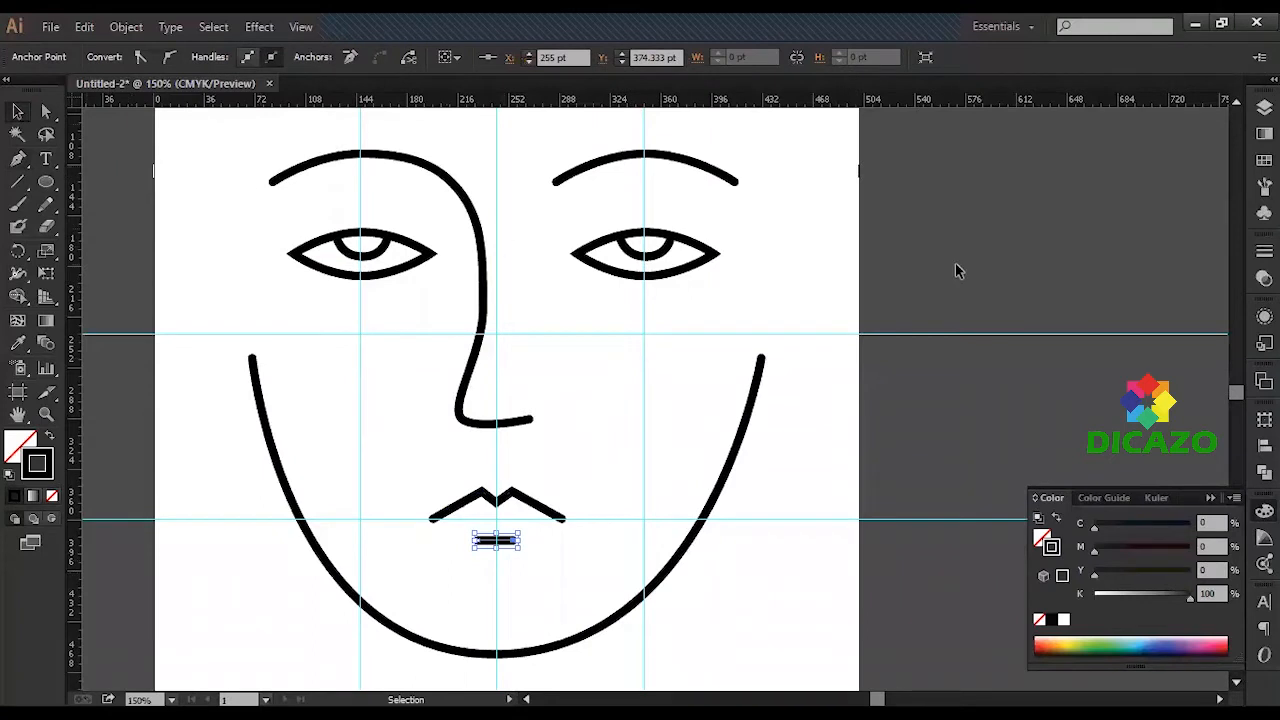
click(979, 258)
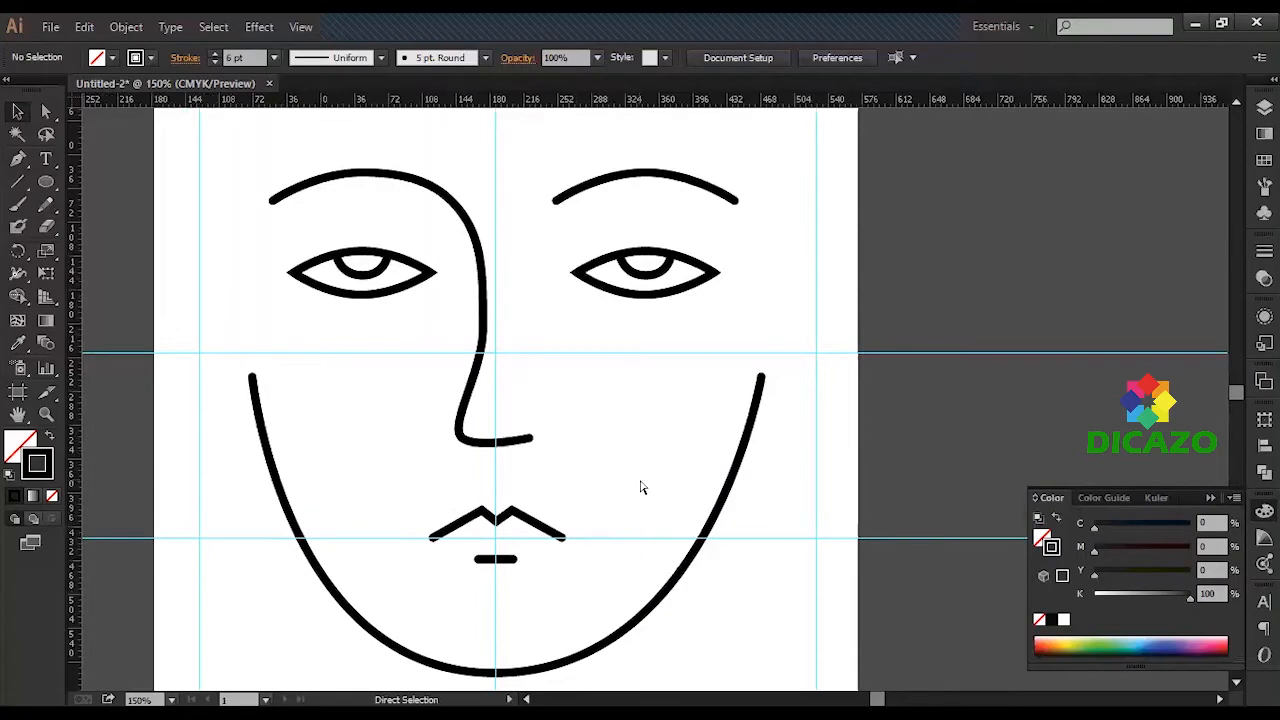
Step: Start saving the document under a new name and create a folder named 2 inside dicazo record > 4 april 2020 on drive F
key(ctrl+minus)
click(50, 27)
click(195, 204)
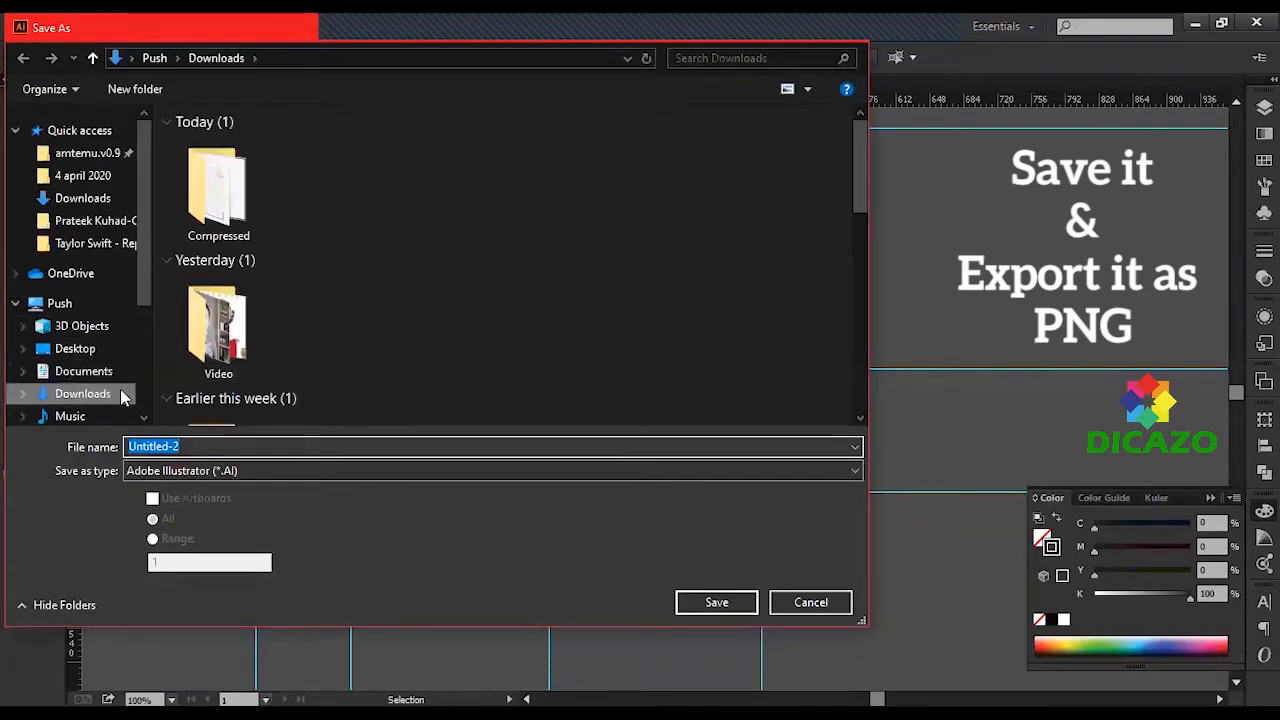
scroll(145, 343, down, 2)
scroll(140, 350, down, 1)
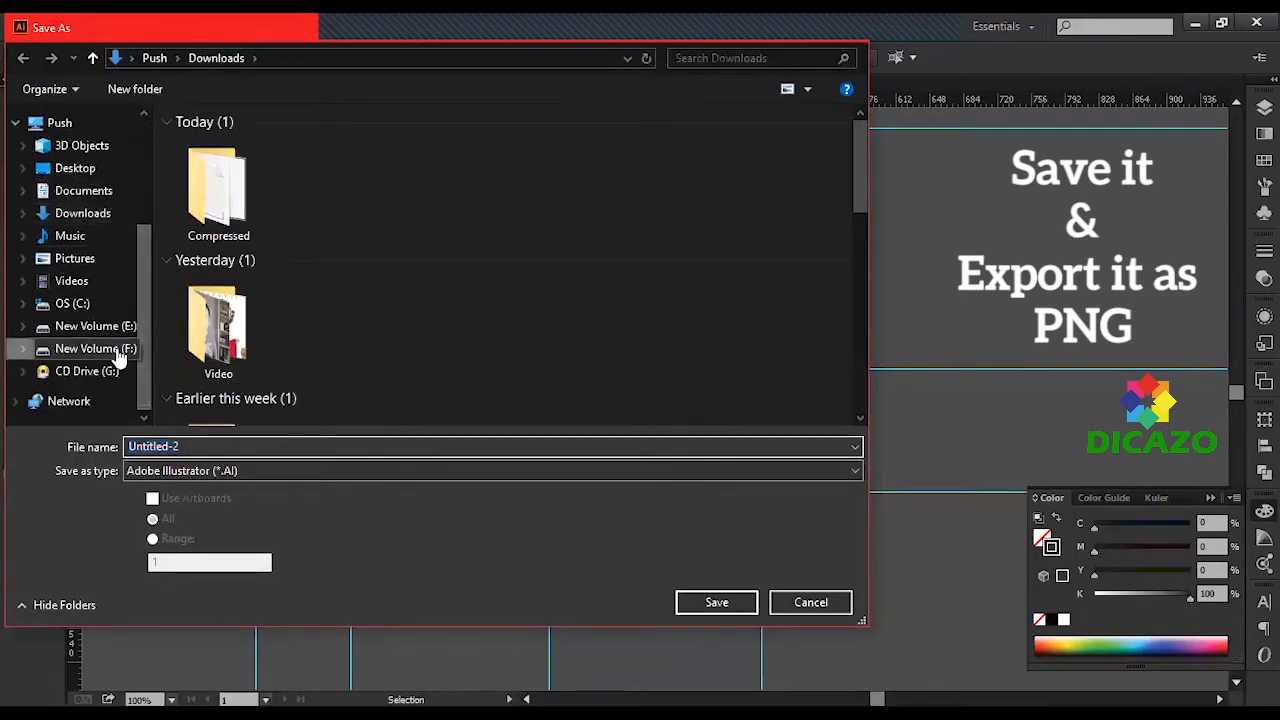
click(115, 348)
double_click(250, 283)
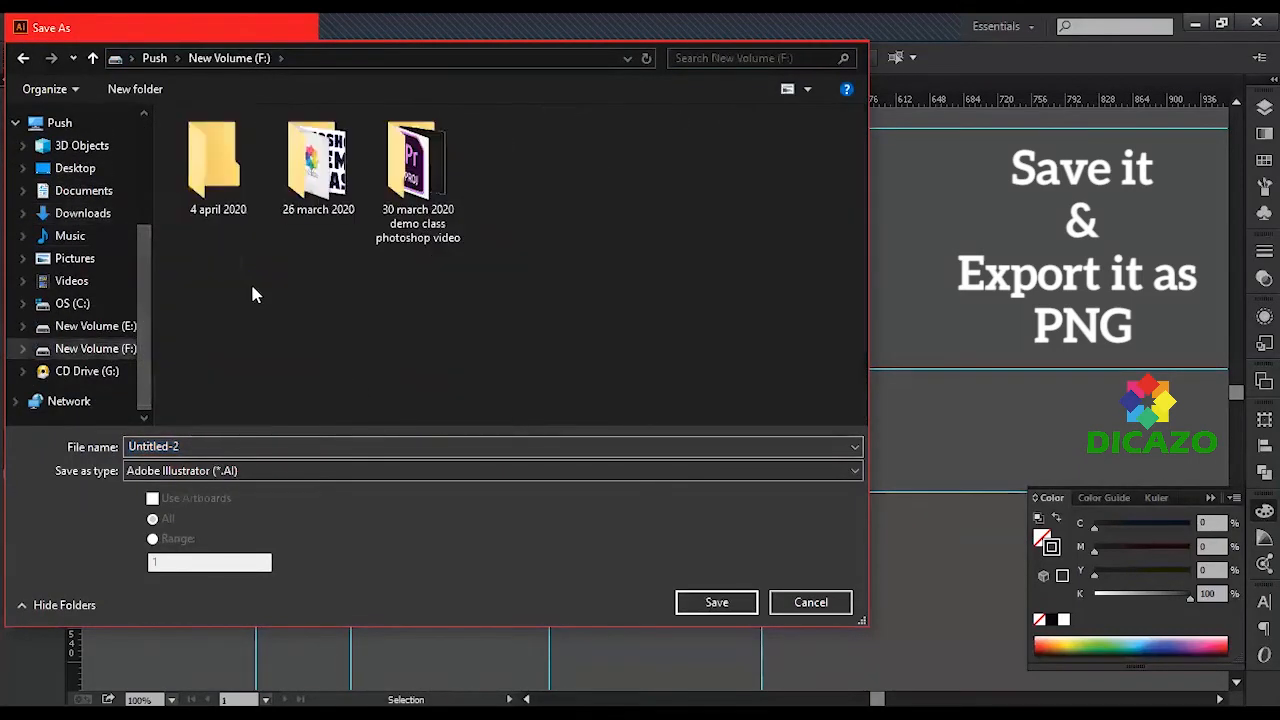
double_click(222, 190)
click(137, 91)
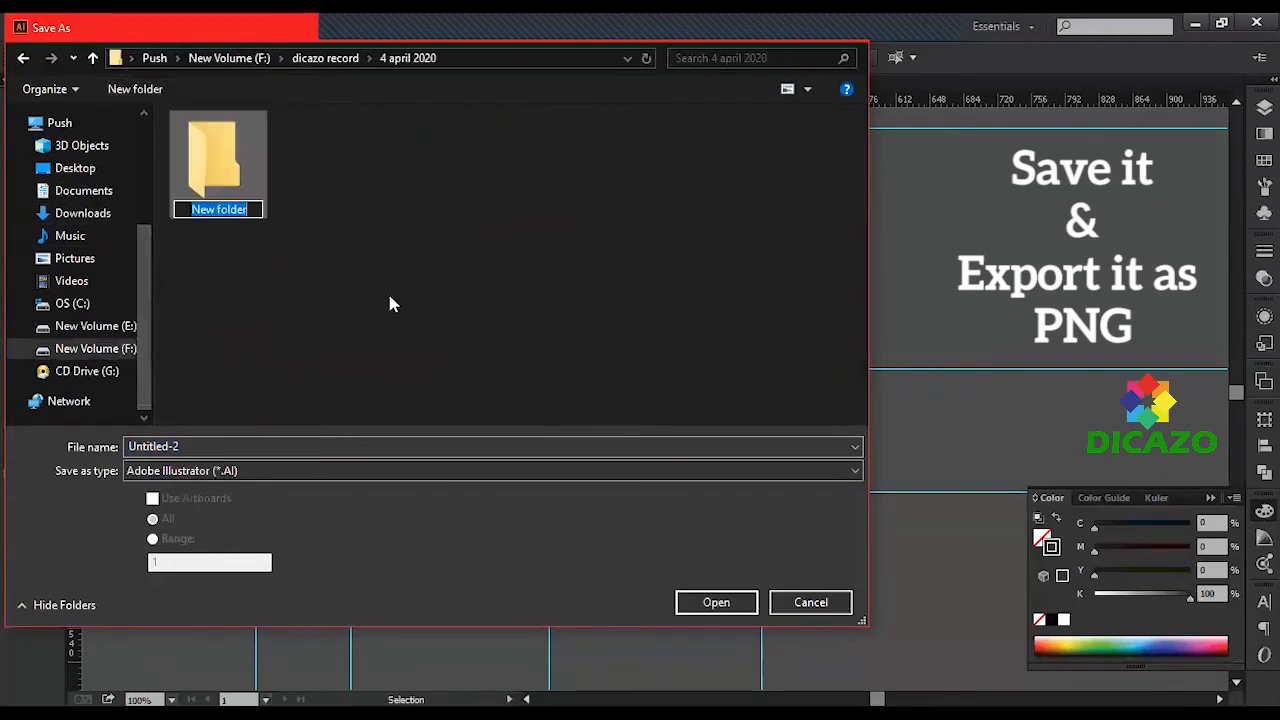
text(2)
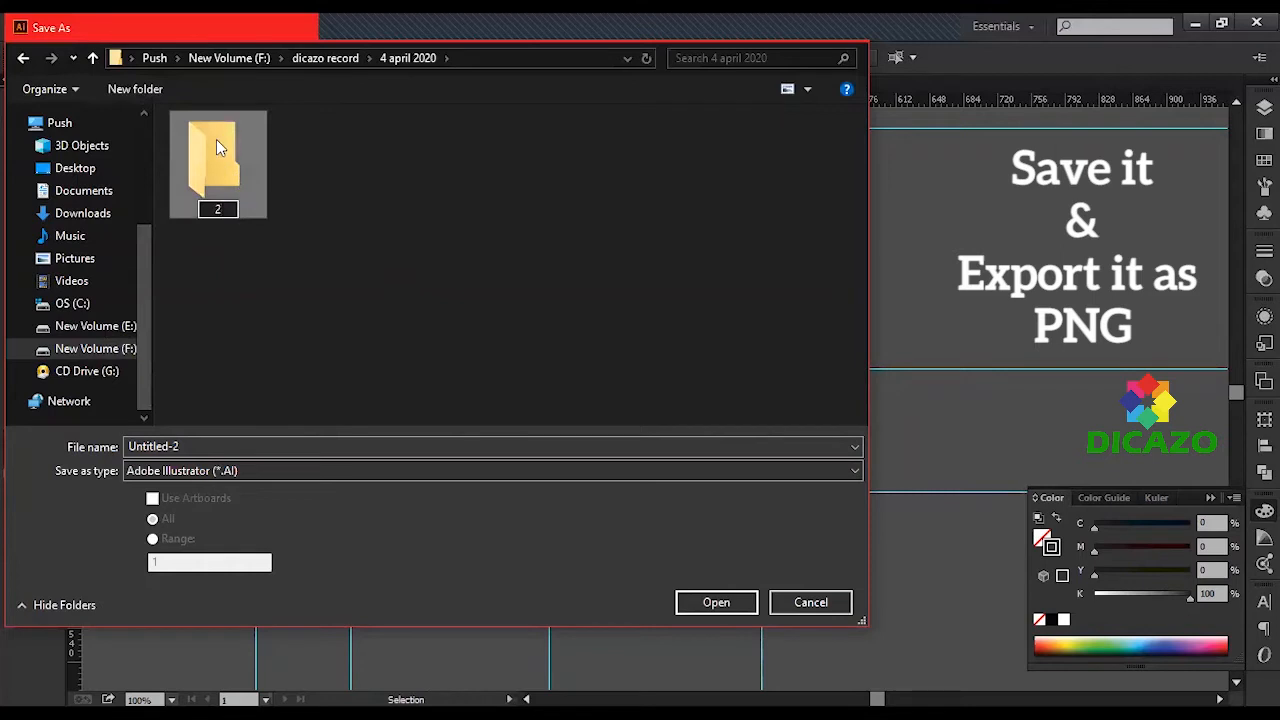
Step: Save the drawing in folder 2 as the Adobe Illustrator file Untitled-2 with the Illustrator CC (17.0) version
click(700, 602)
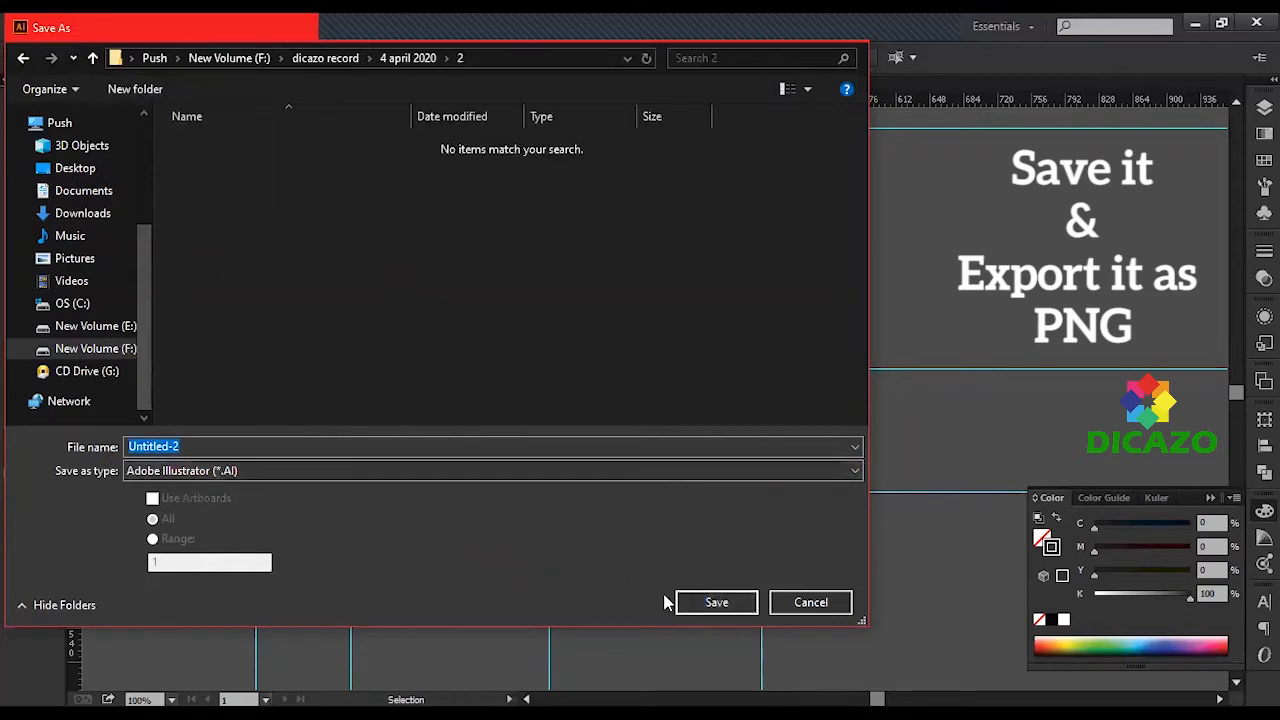
click(716, 602)
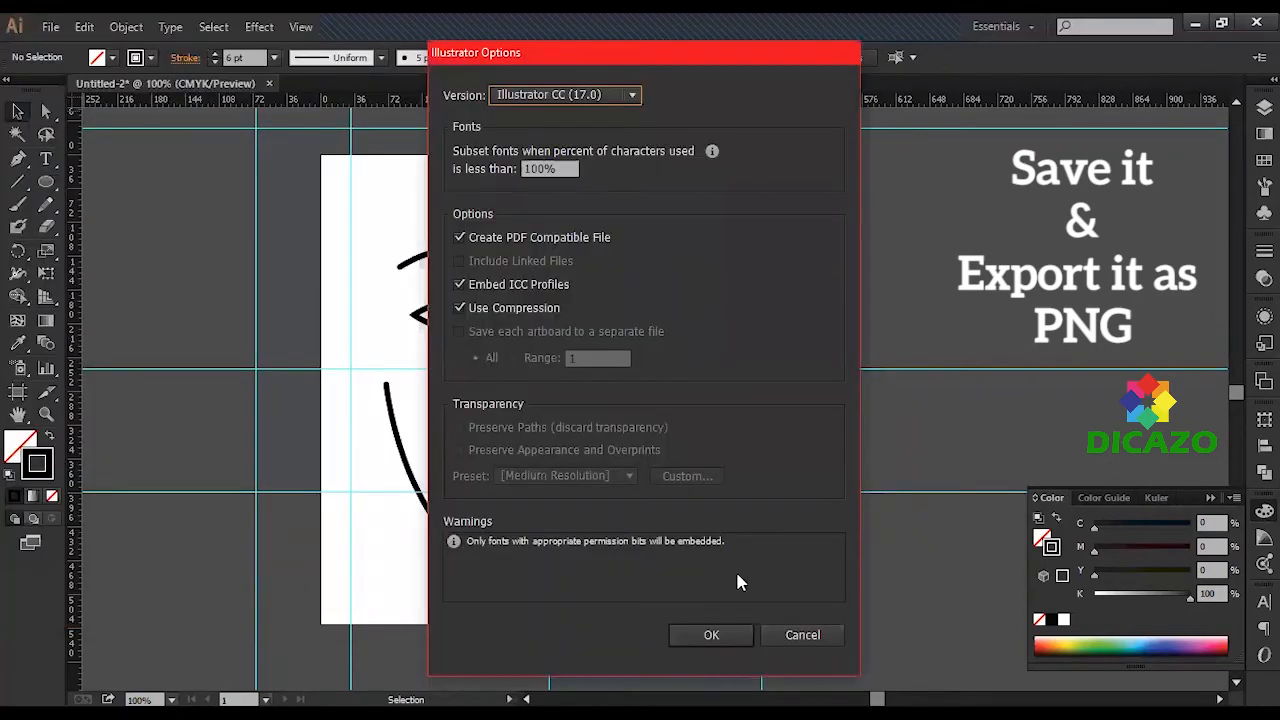
click(718, 635)
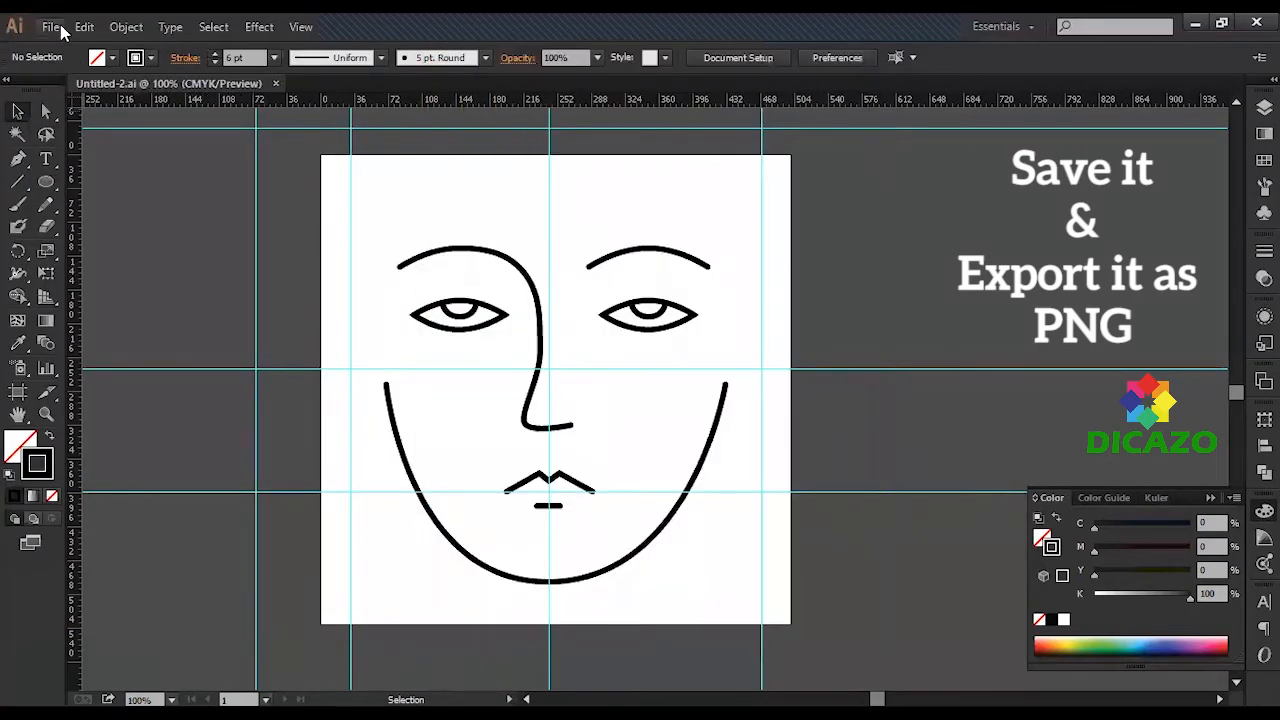
Step: Export the face as the PNG Untitled-2 at High (300 ppi) with a transparent background and close the document
click(51, 27)
click(115, 378)
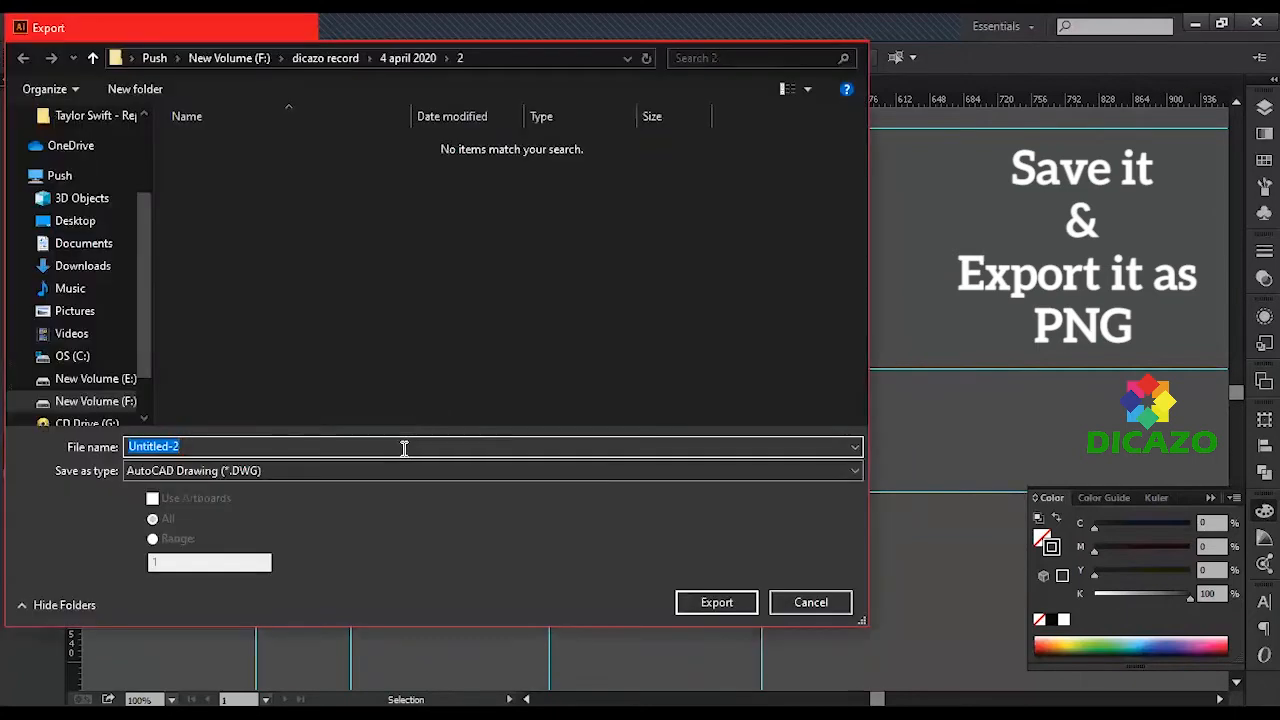
click(398, 471)
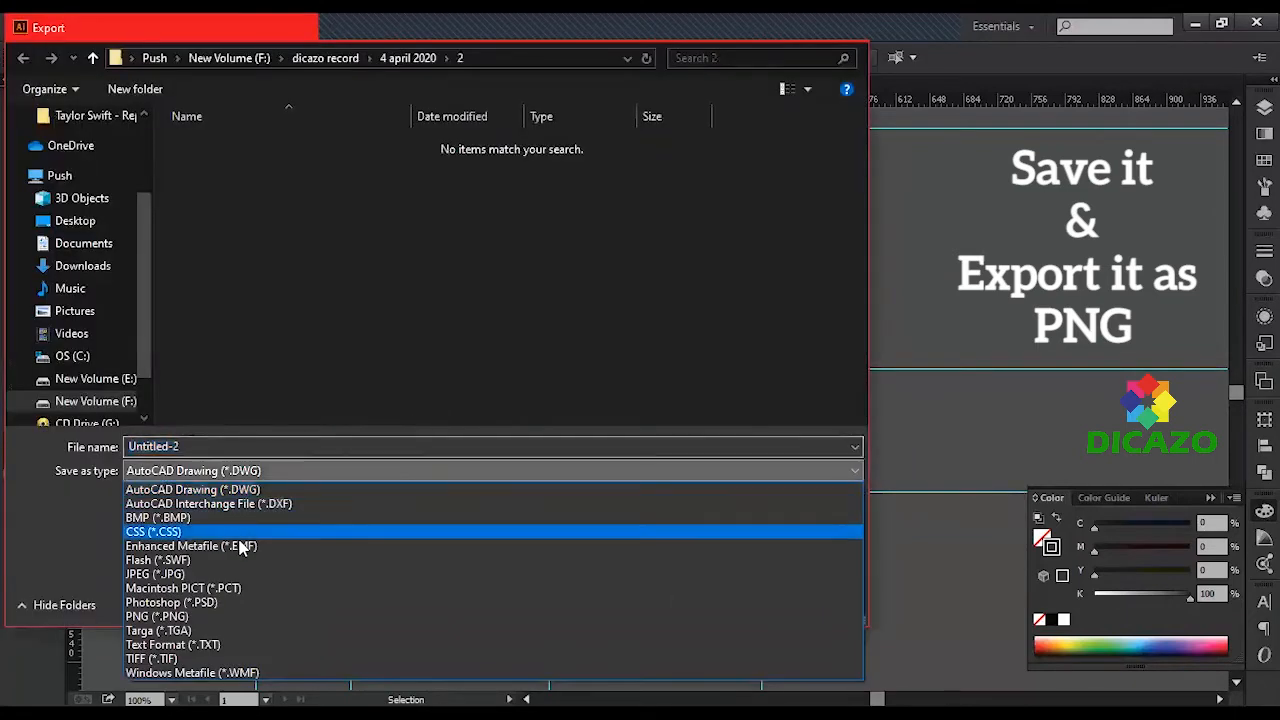
click(208, 616)
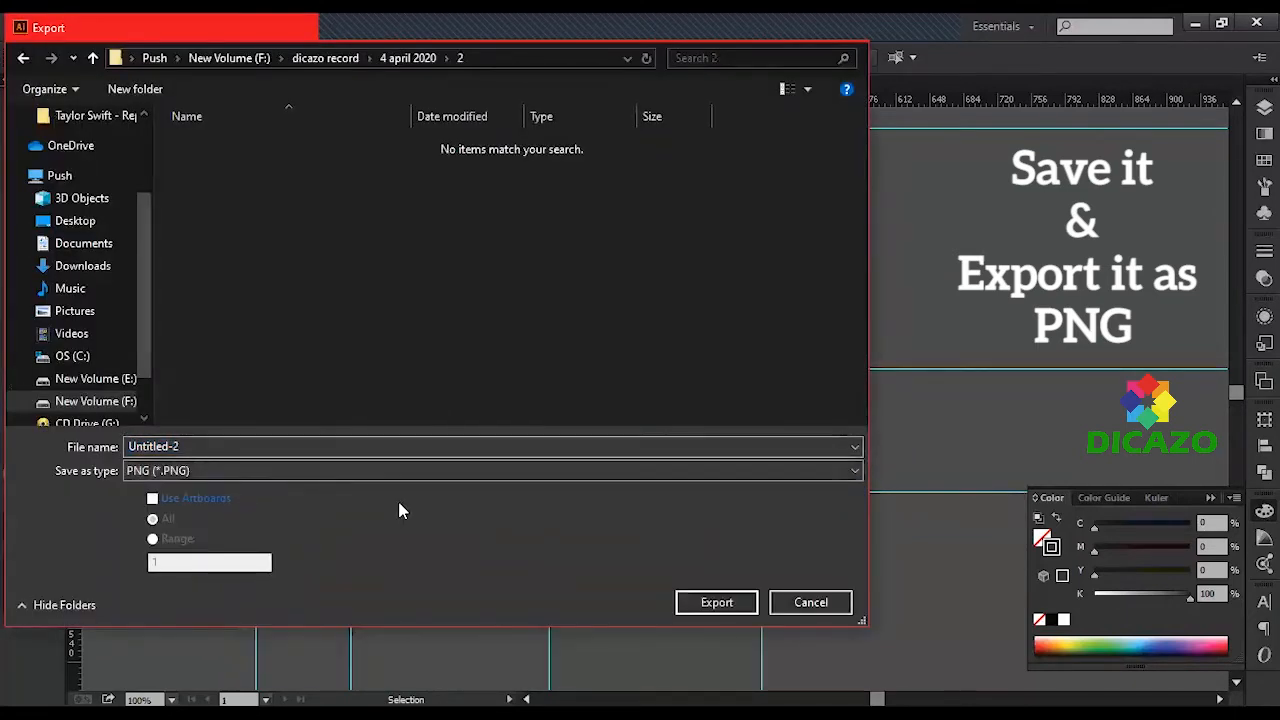
key(Return)
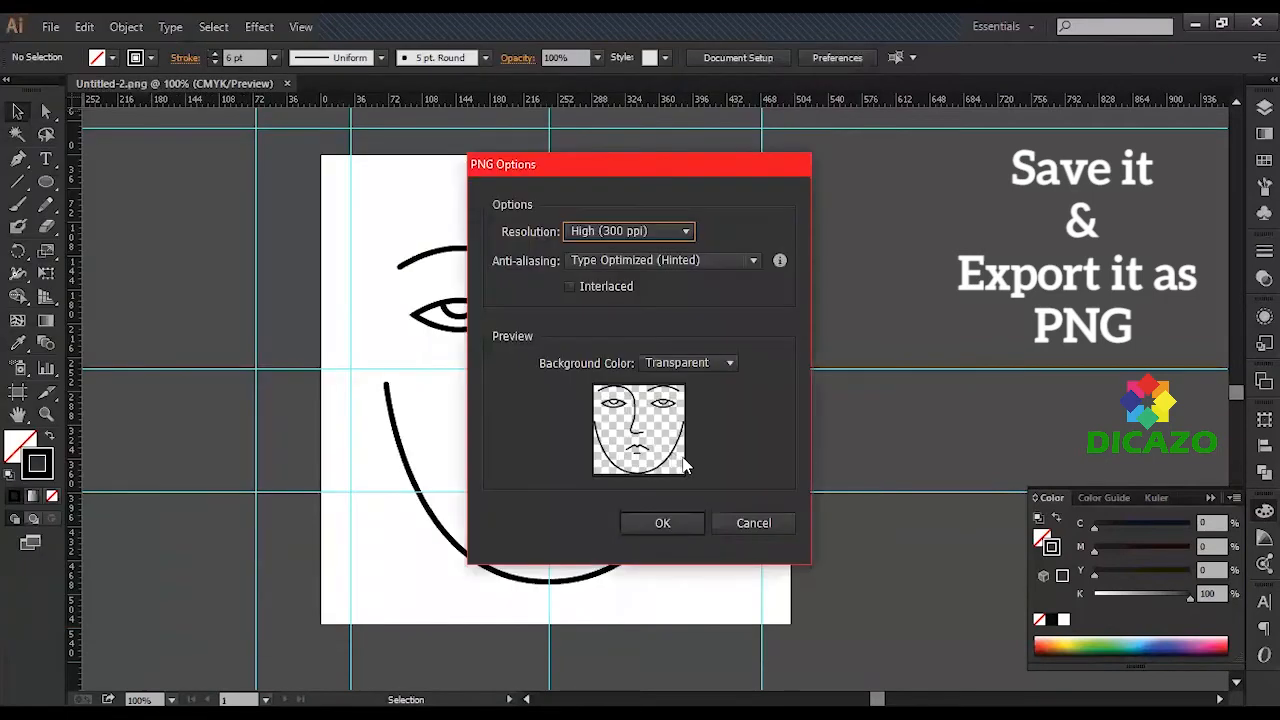
click(667, 524)
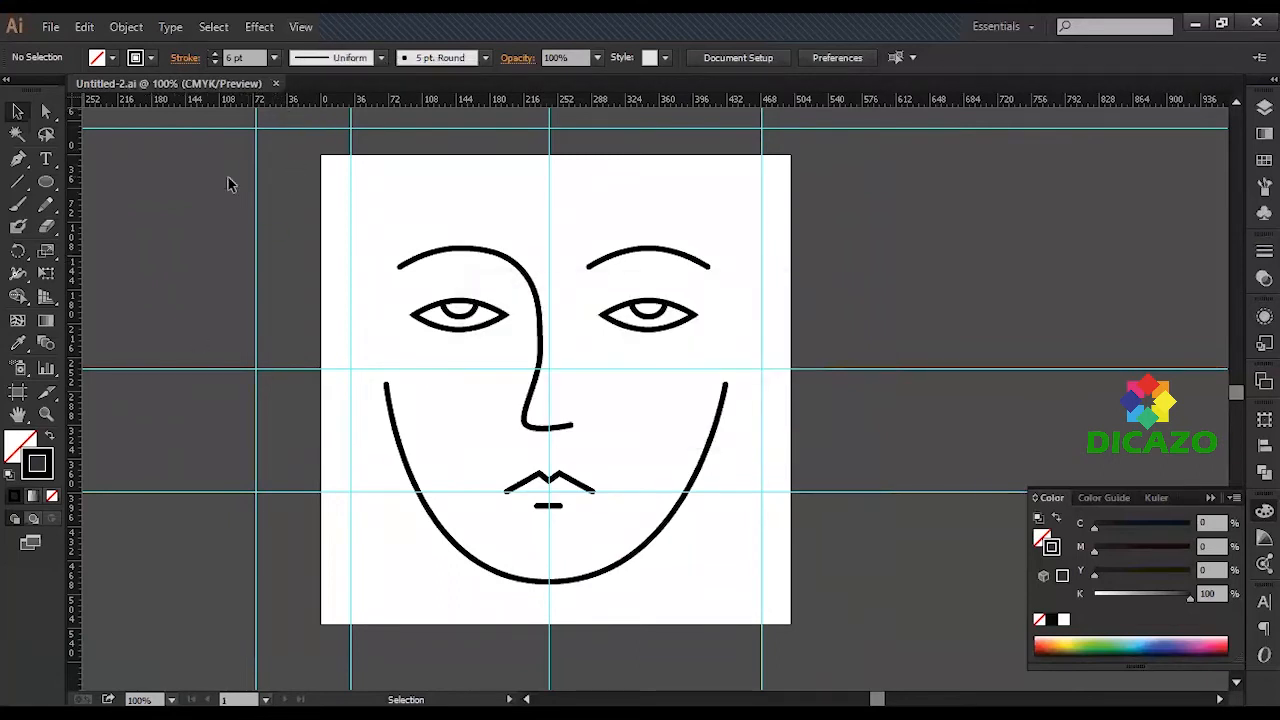
click(276, 84)
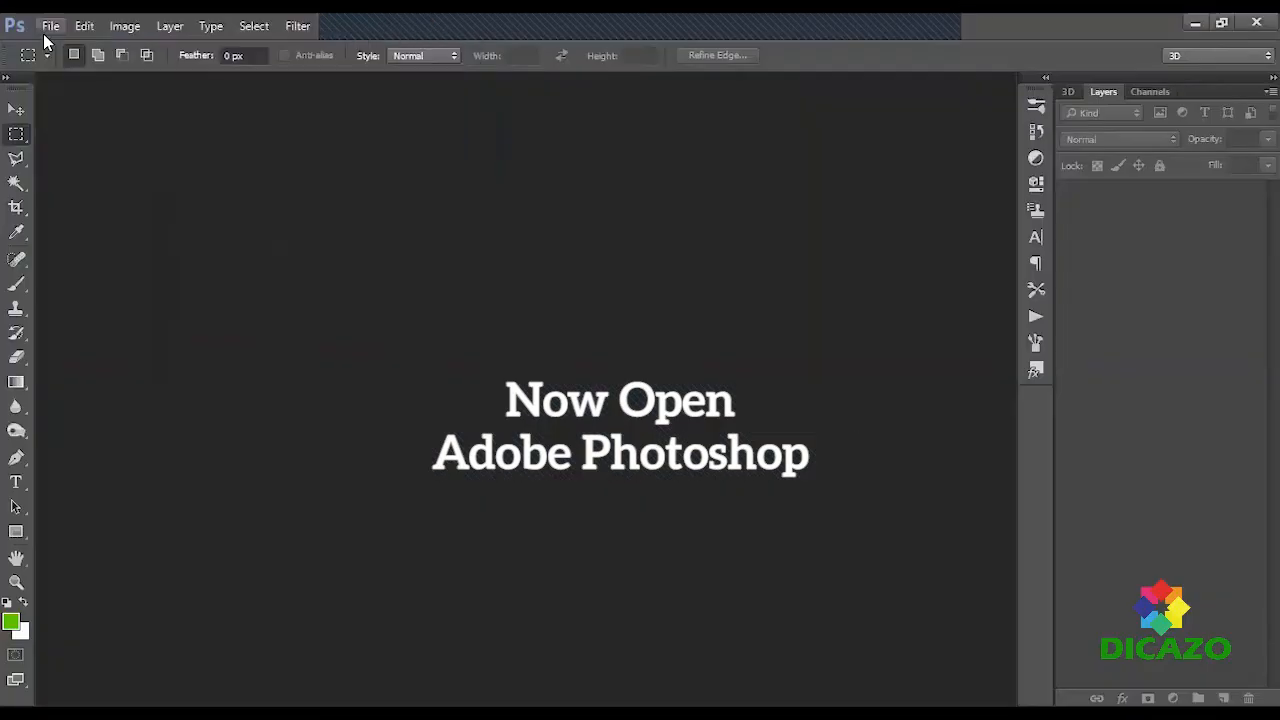
Step: Switch to Photoshop and create a new 1000 x 1000 pixel RGB document with a white background
click(50, 26)
click(60, 43)
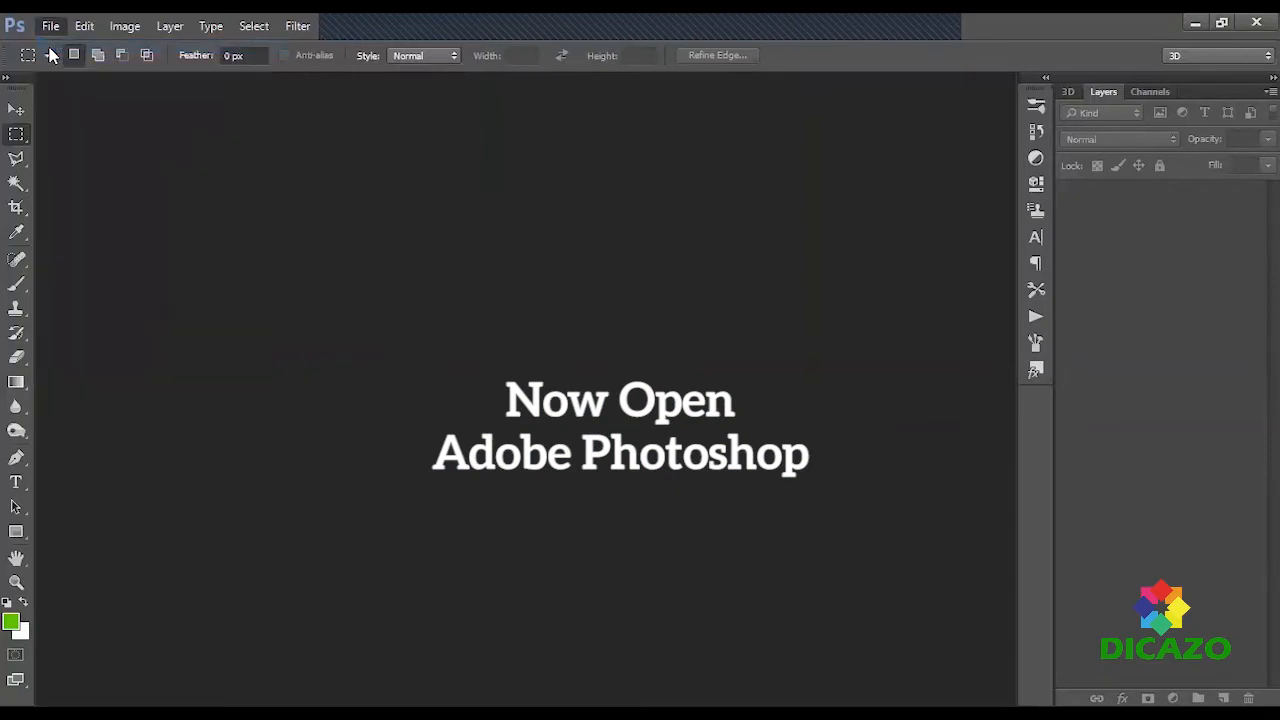
click(582, 286)
click(607, 222)
text(1000)
key(Tab)
text(1000)
key(Tab)
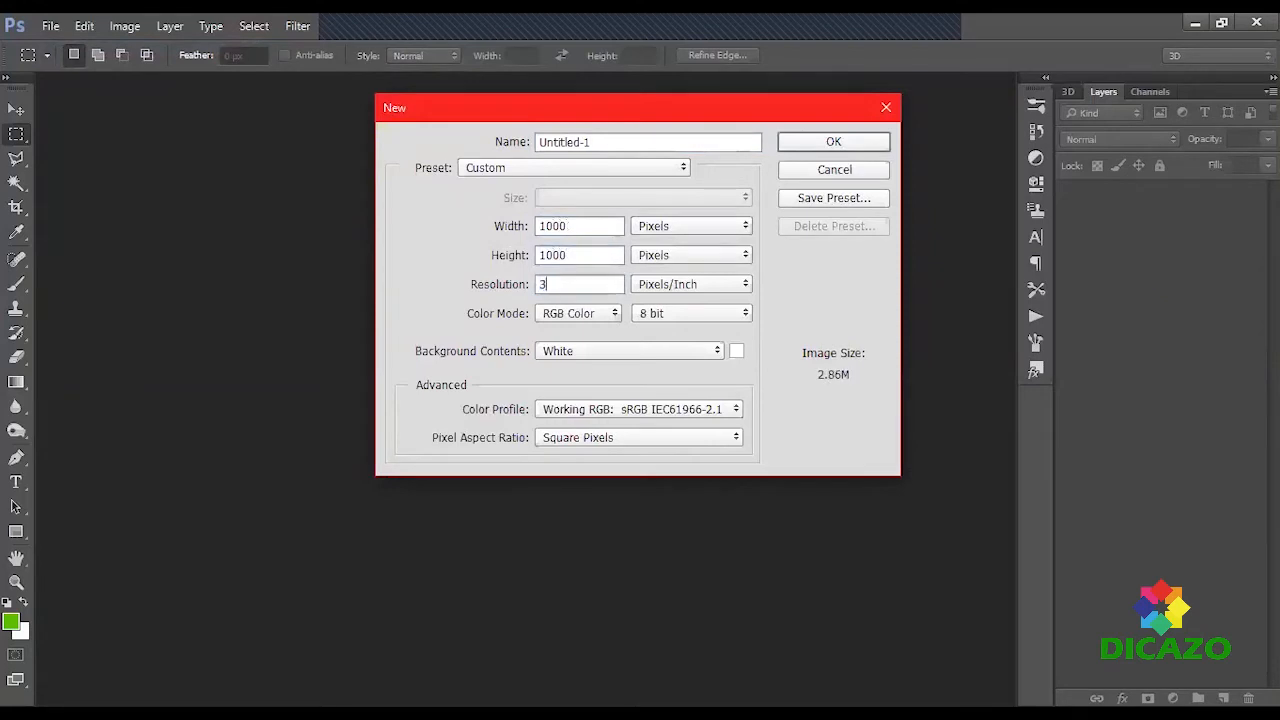
key(Return)
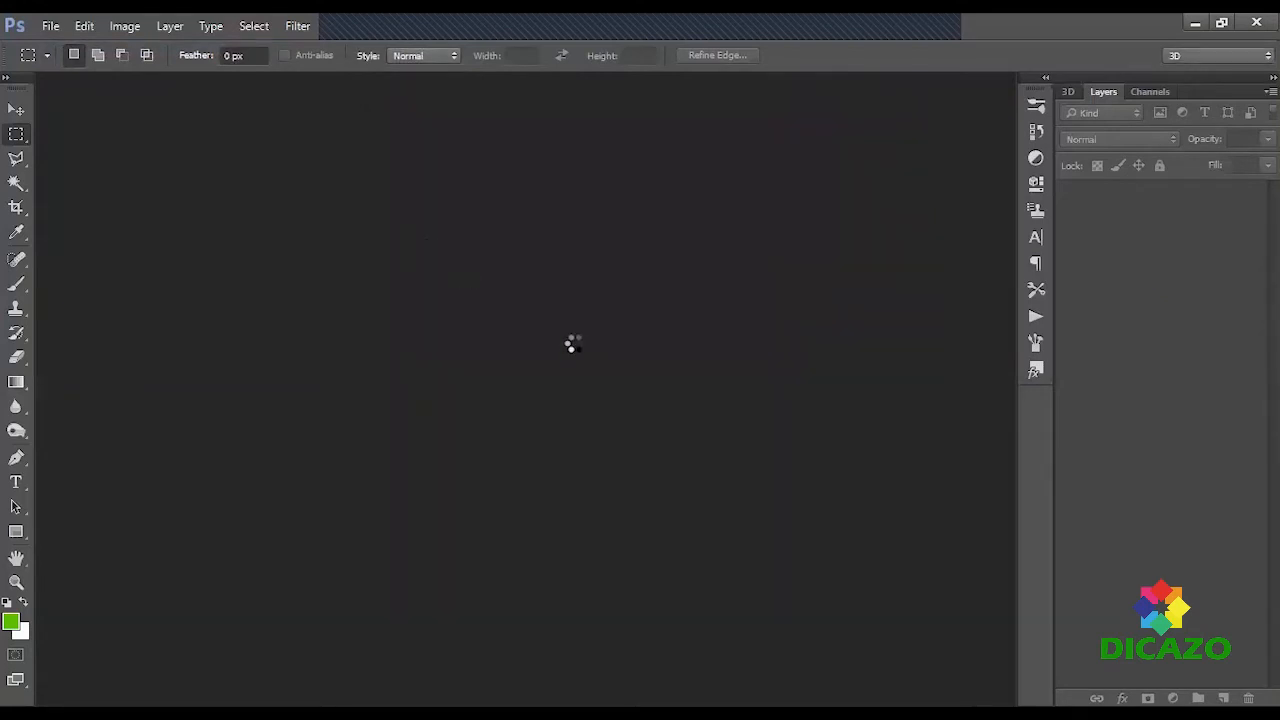
Step: Place the exported Untitled-2 PNG on the canvas and scale it down slightly about its centre to leave a white margin
key(ctrl+o)
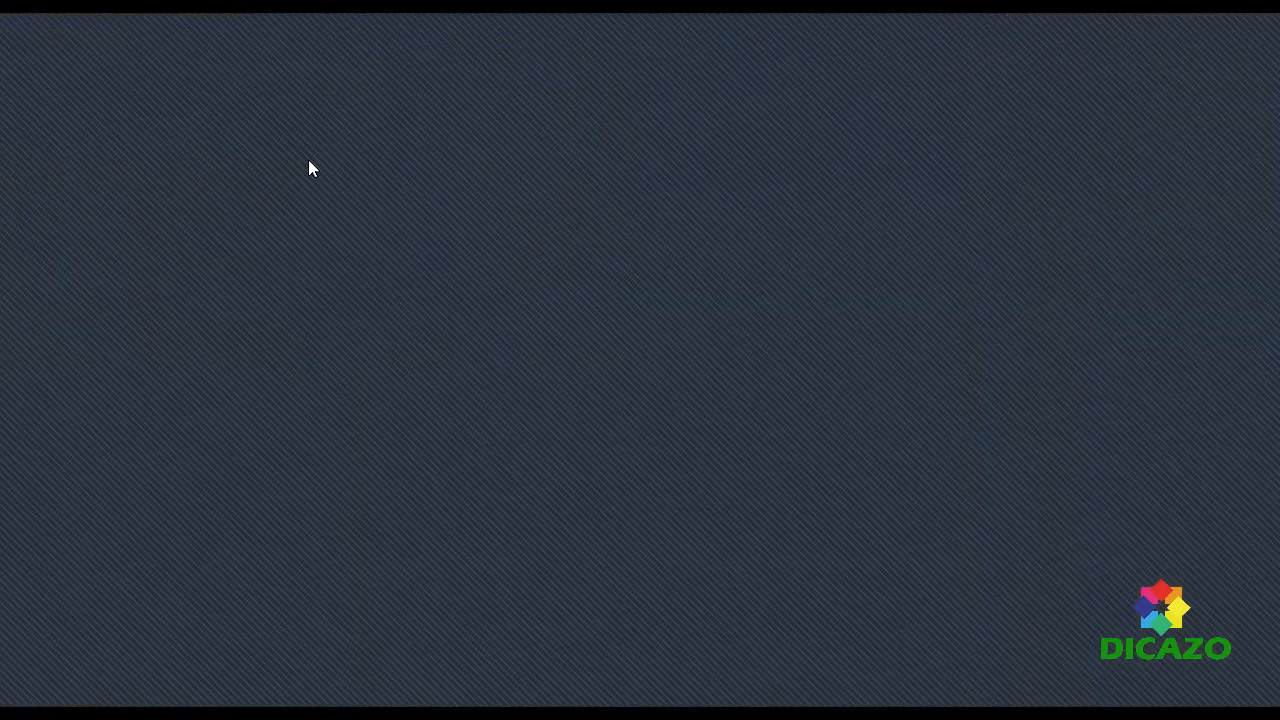
double_click(308, 160)
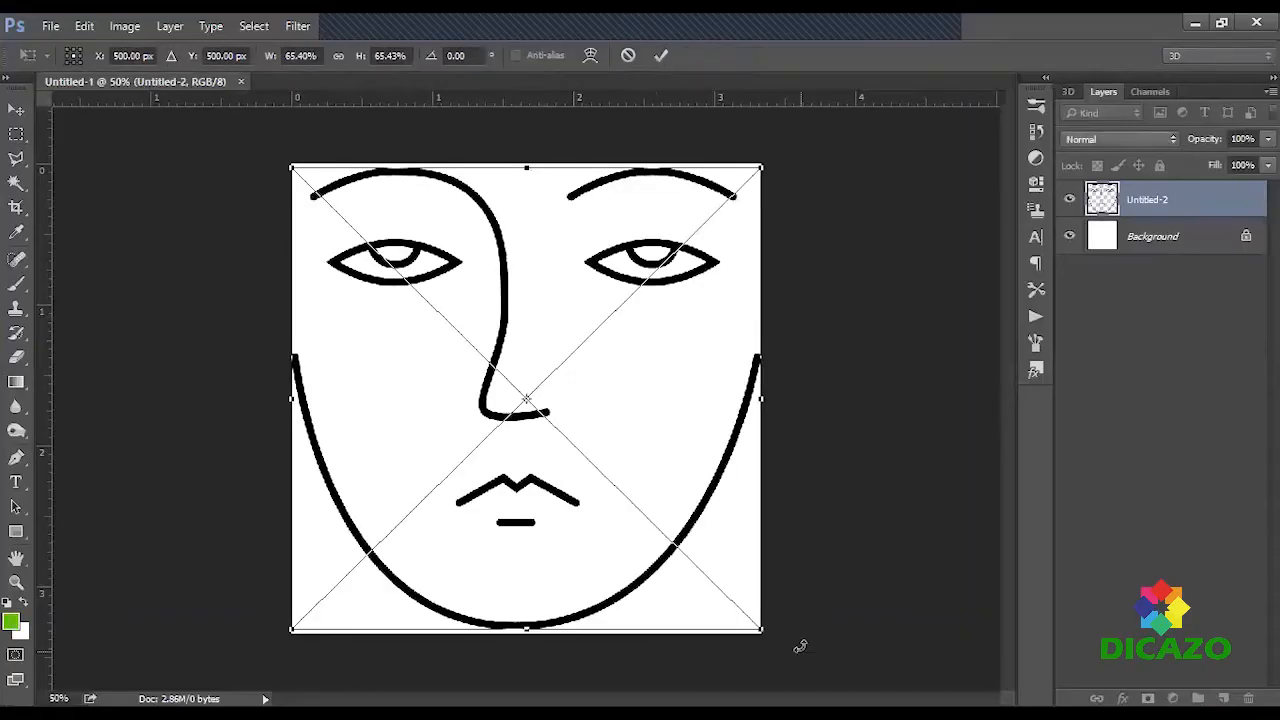
drag(764, 630, 727, 598)
click(661, 55)
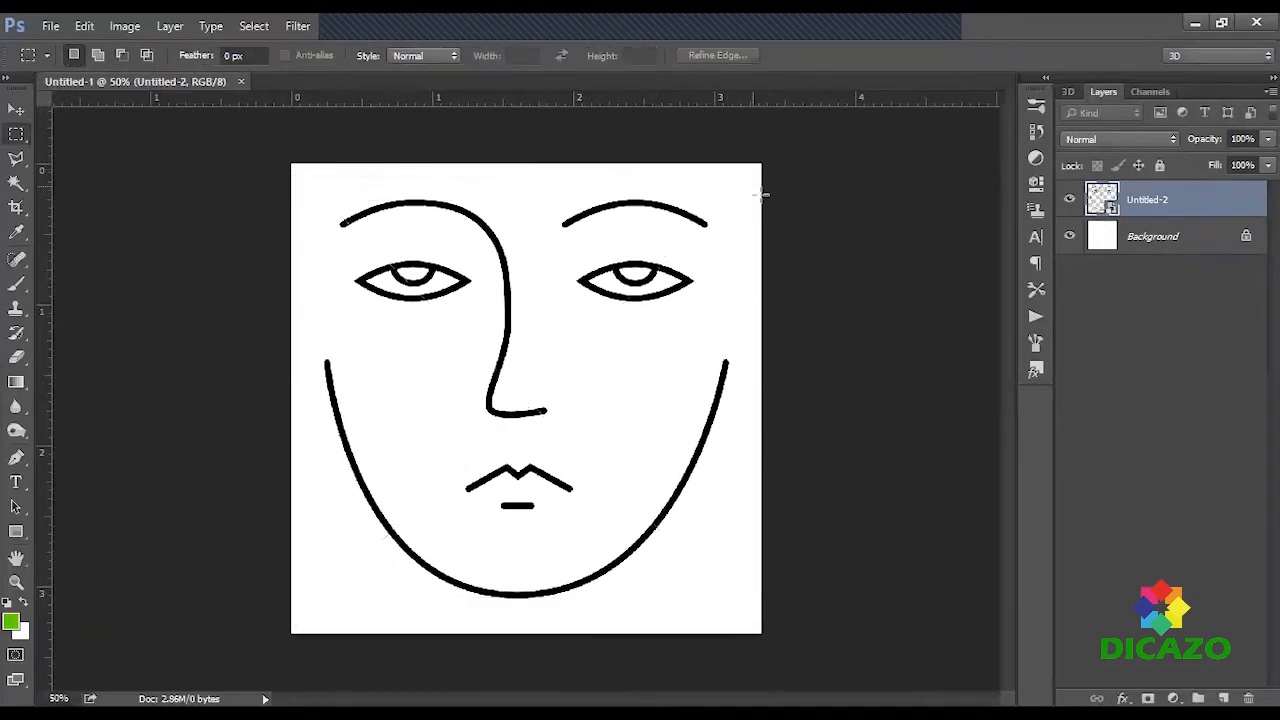
Step: Draw a raindrop custom shape about 62 x 100 px on the cheek below the left eye
click(16, 531)
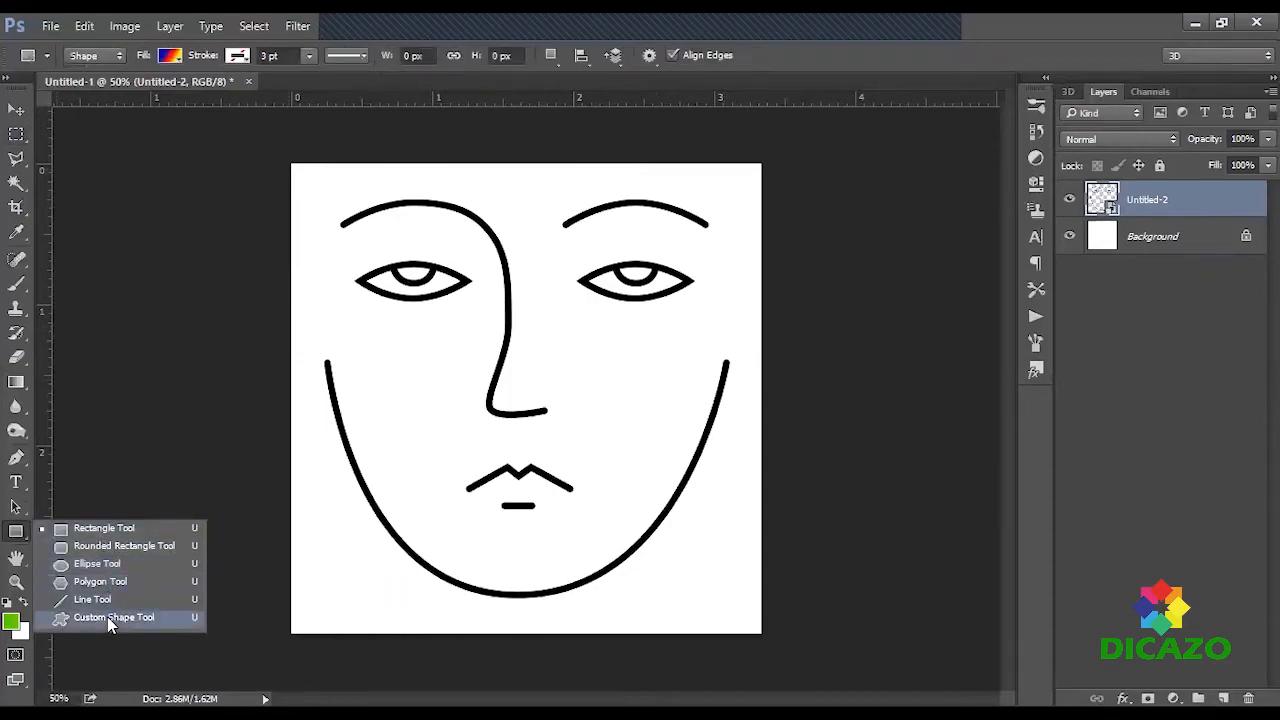
click(110, 618)
click(722, 58)
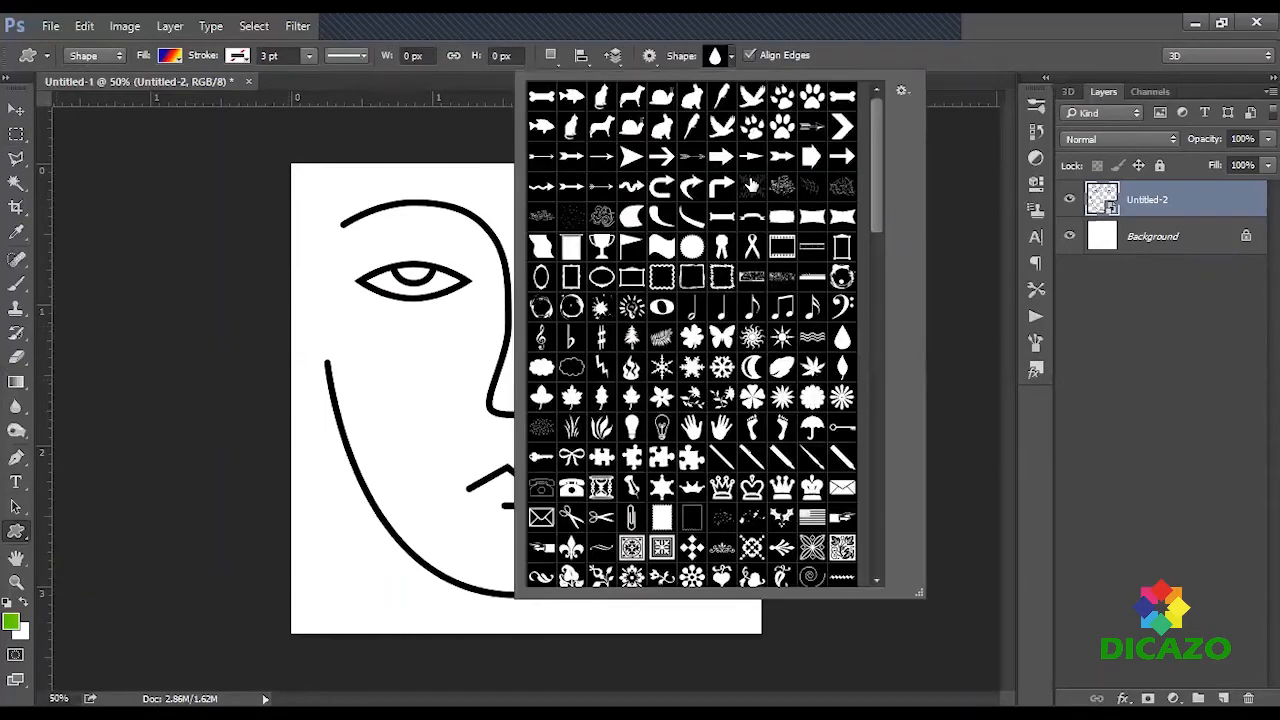
drag(869, 196, 881, 446)
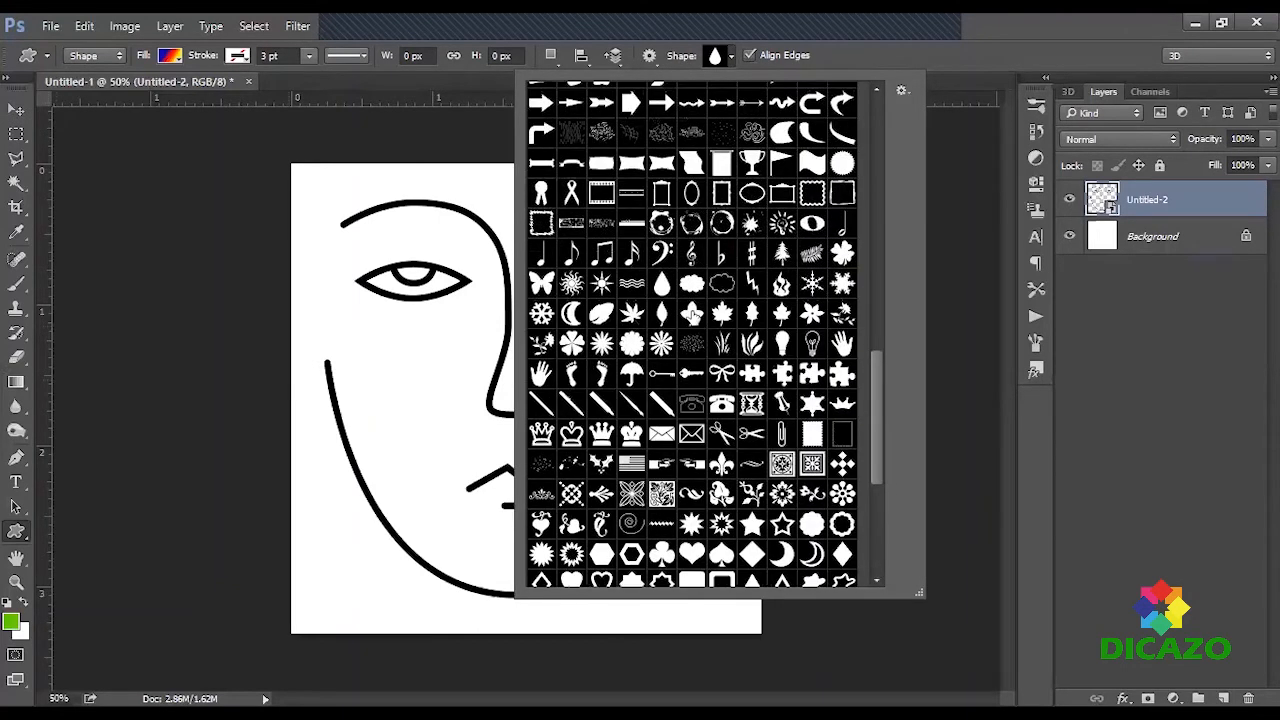
click(947, 48)
drag(404, 372, 438, 422)
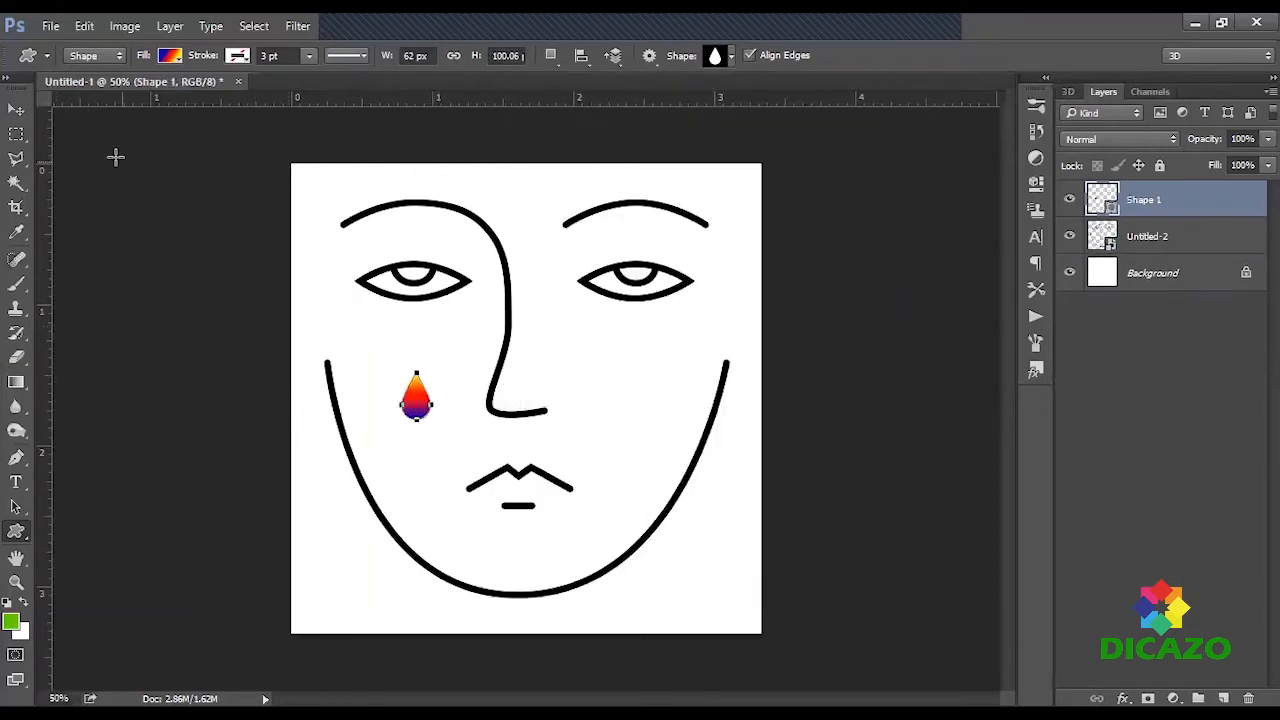
Step: Remove the teardrop's fill and give it a solid black 2 pt stroke
click(170, 56)
click(90, 92)
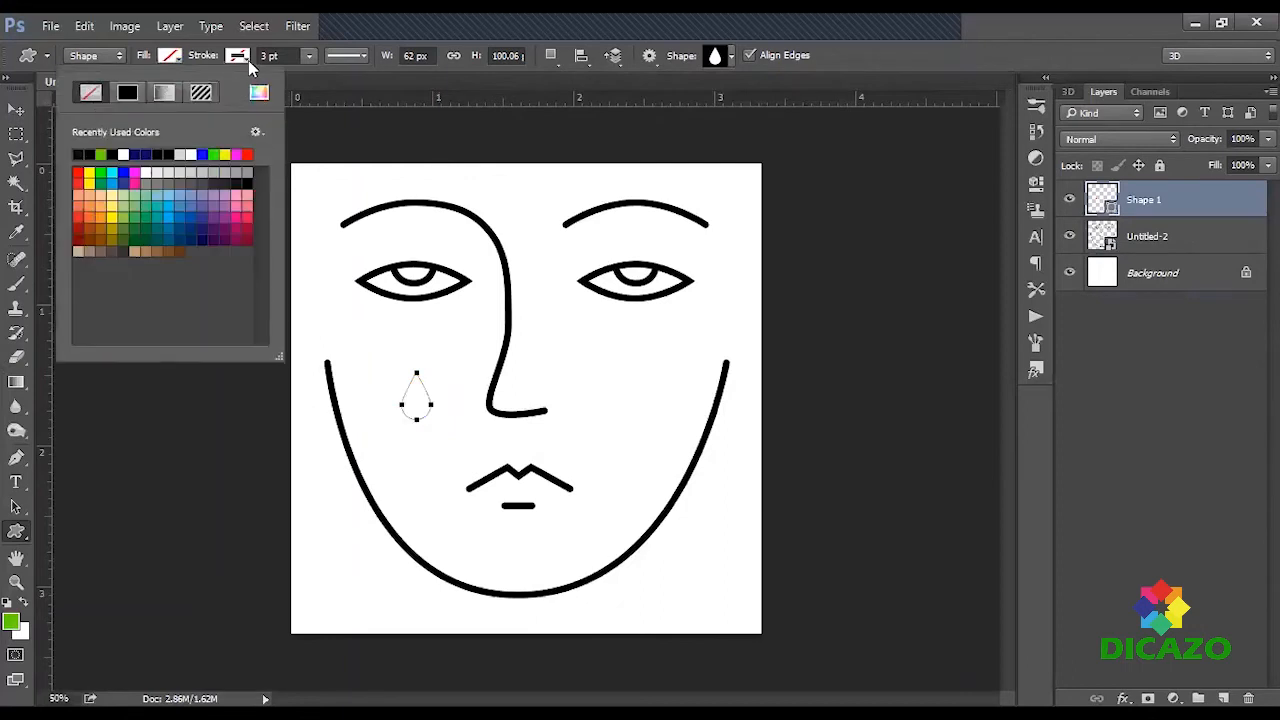
click(240, 57)
click(196, 92)
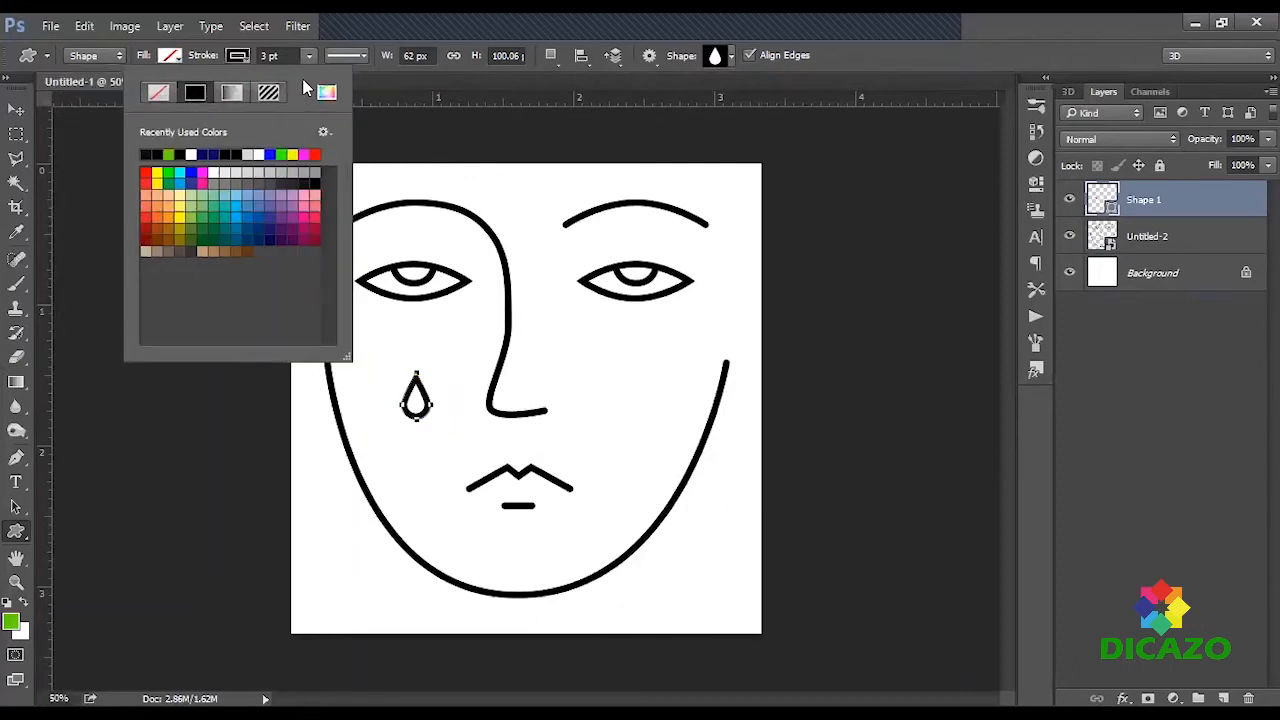
click(331, 31)
drag(289, 61, 175, 73)
text(2)
key(Return)
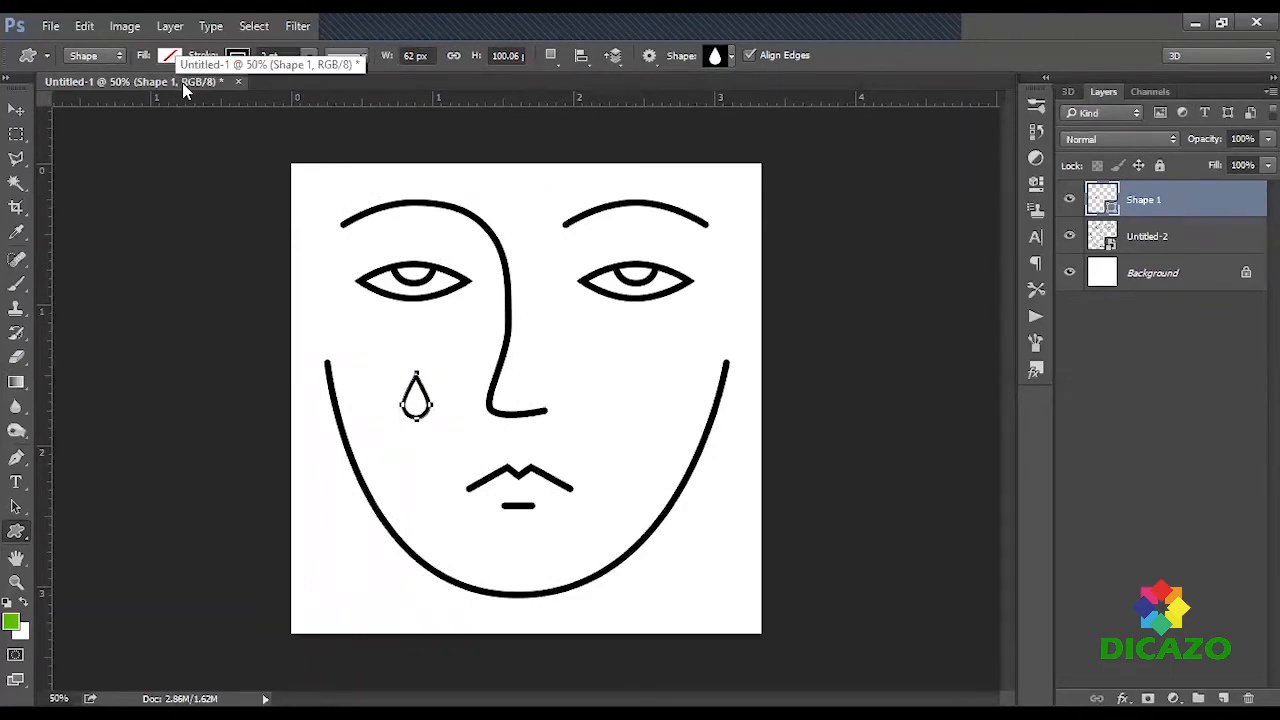
click(21, 112)
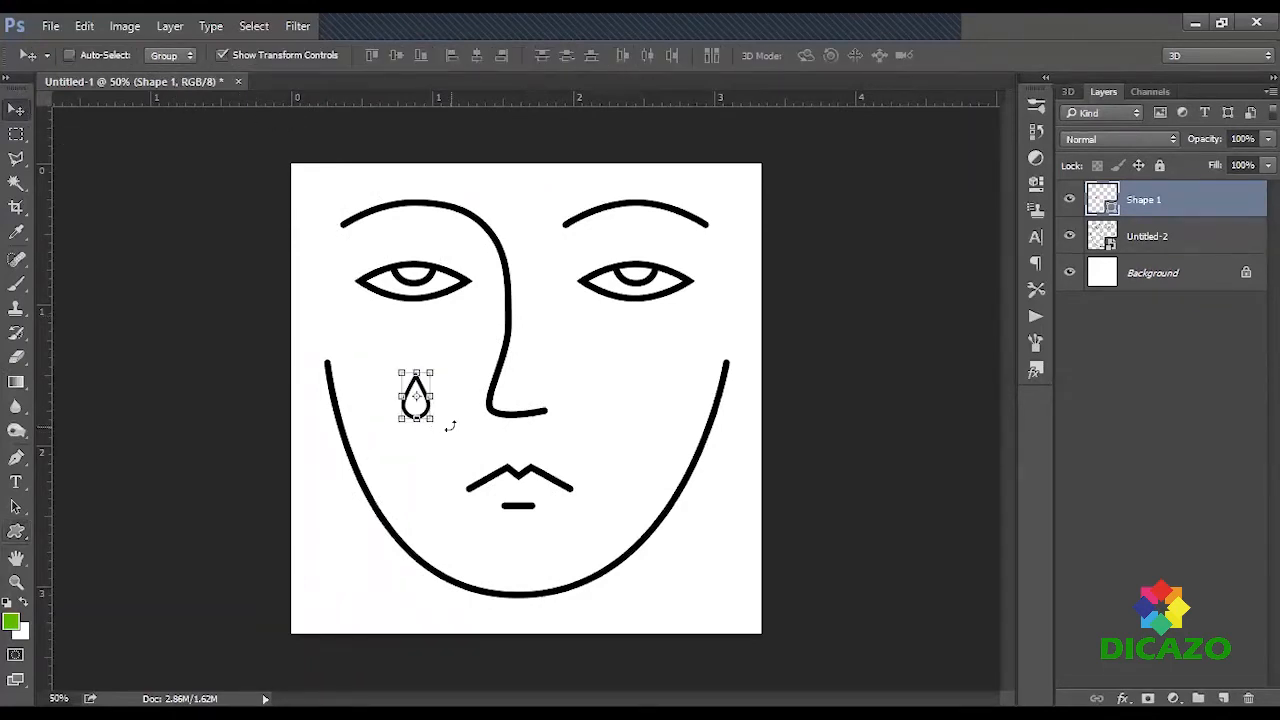
Step: Move the teardrop up about 0.39 in and slightly right so it sits just below the left eye
drag(460, 434, 469, 380)
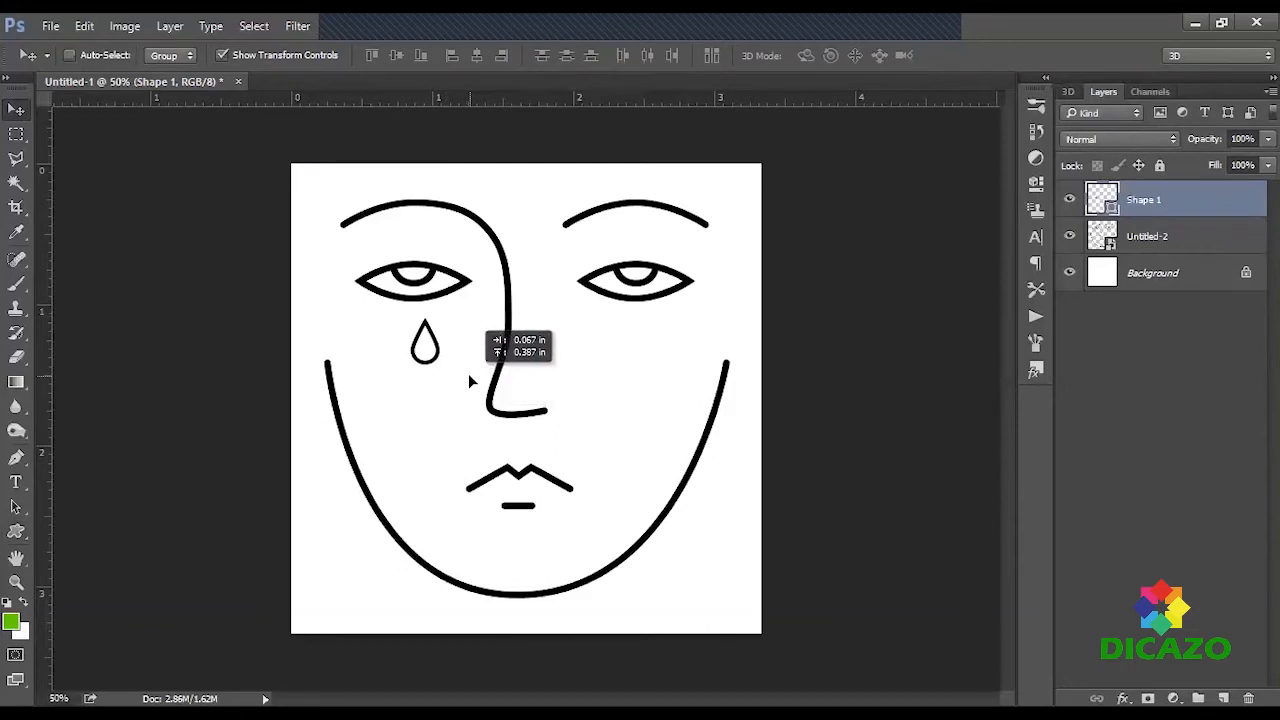
drag(470, 381, 470, 382)
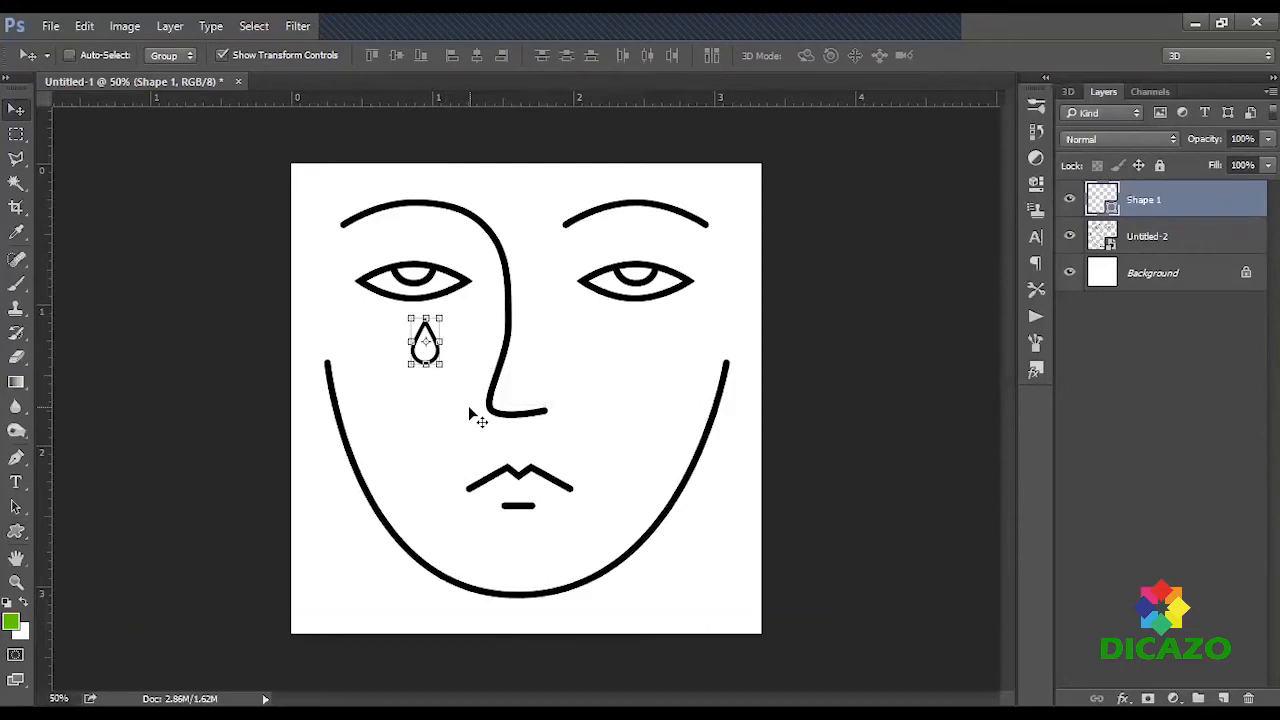
click(1138, 418)
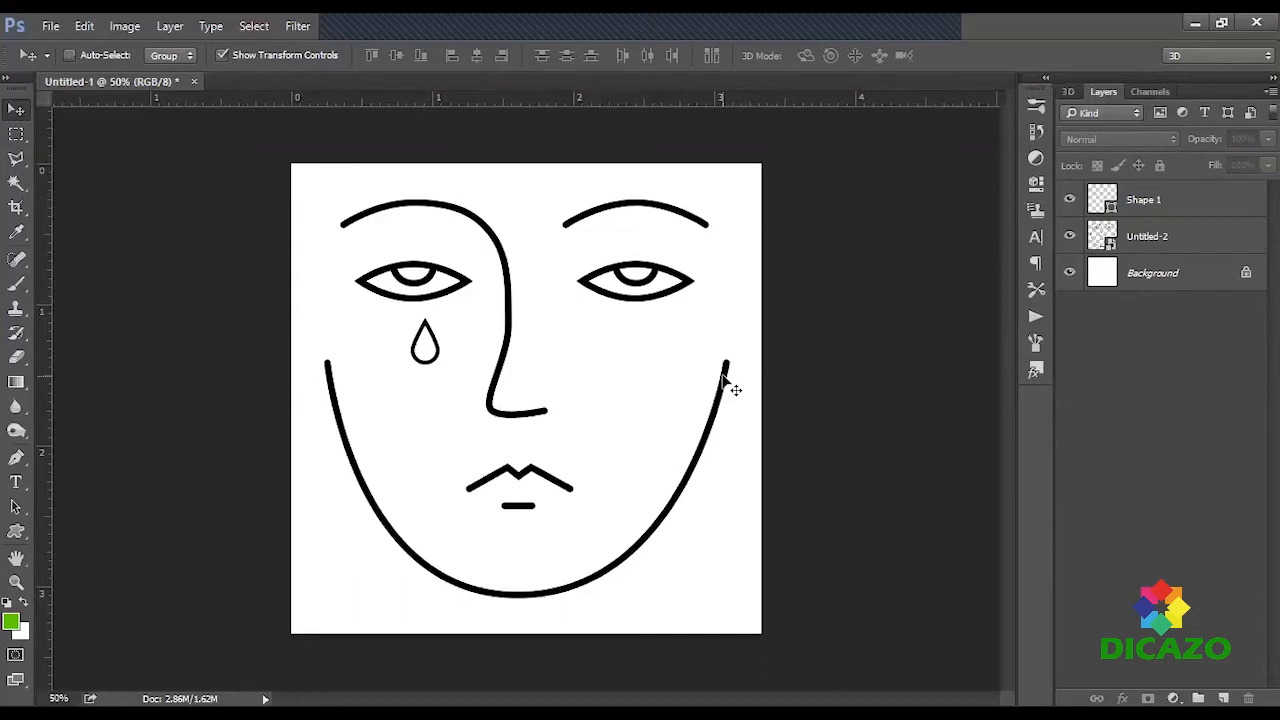
Step: Duplicate the teardrop onto the right cheek and again onto the lower left cheek
click(1160, 207)
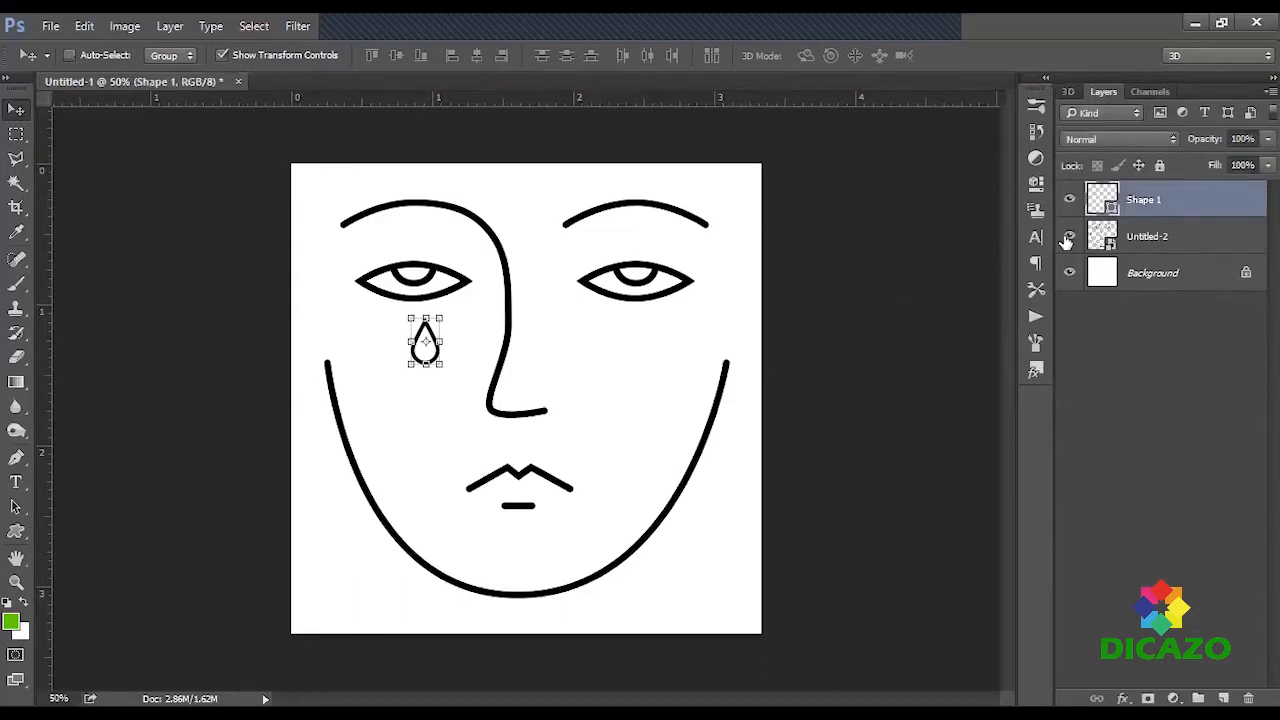
drag(468, 356, 666, 387)
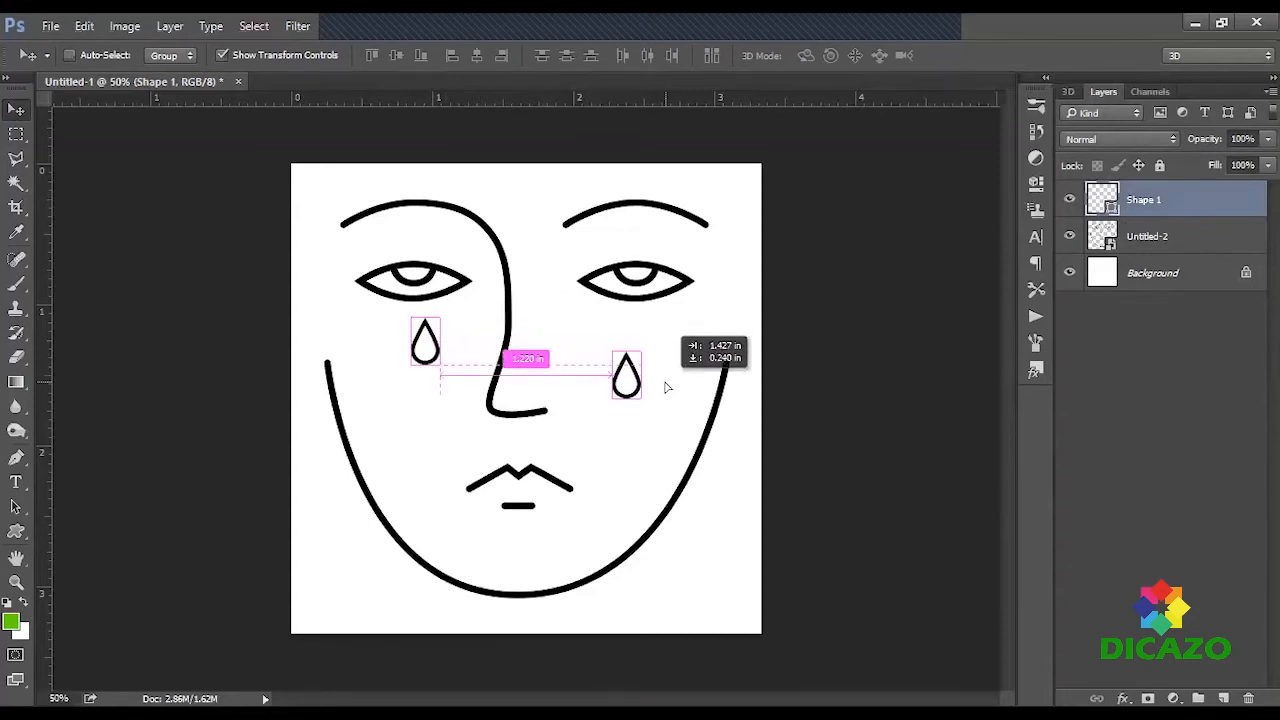
drag(666, 387, 466, 463)
drag(466, 463, 667, 452)
key(ctrl+z)
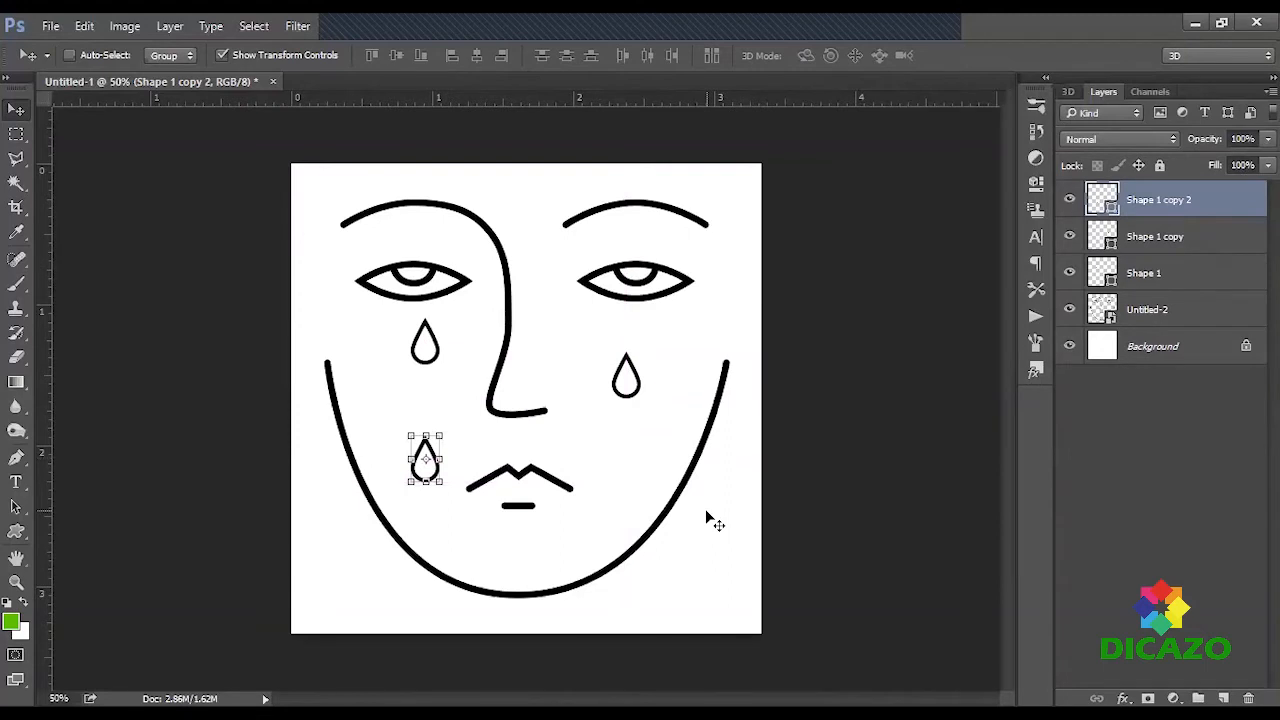
Step: Make white the foreground color and try to fill the whites of both eyes on the Untitled-2 face layer
click(1199, 303)
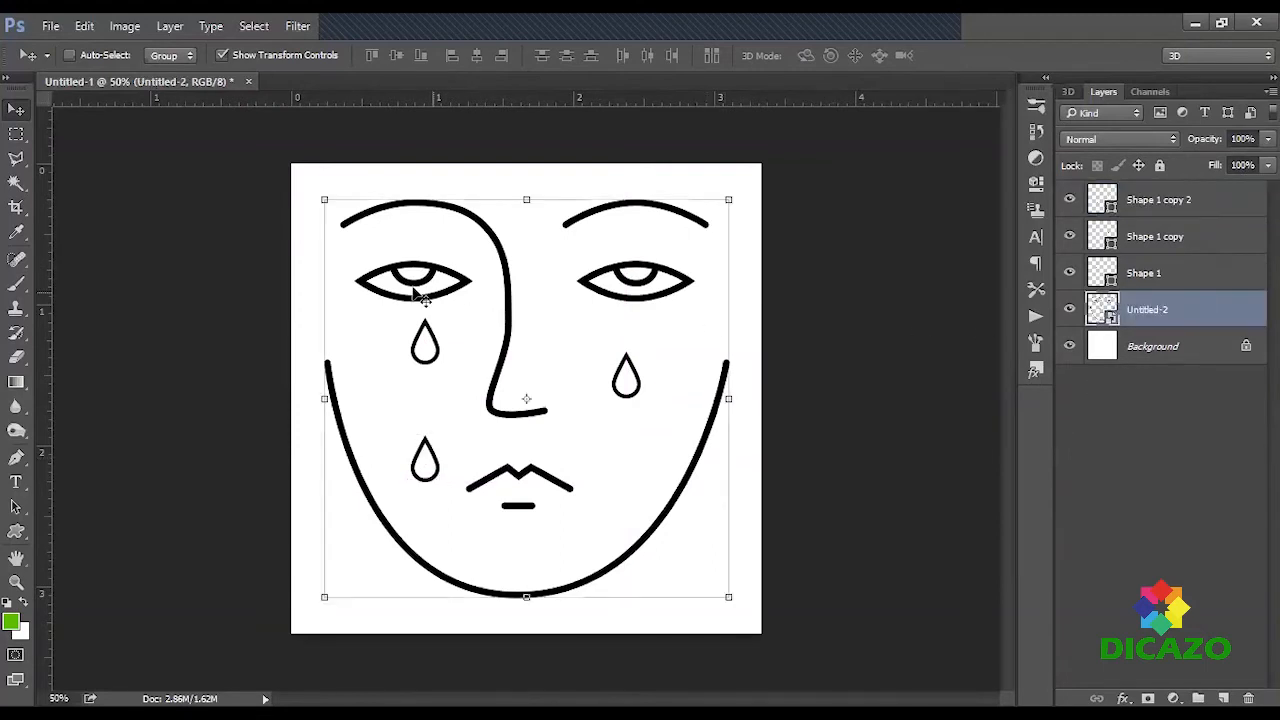
click(16, 182)
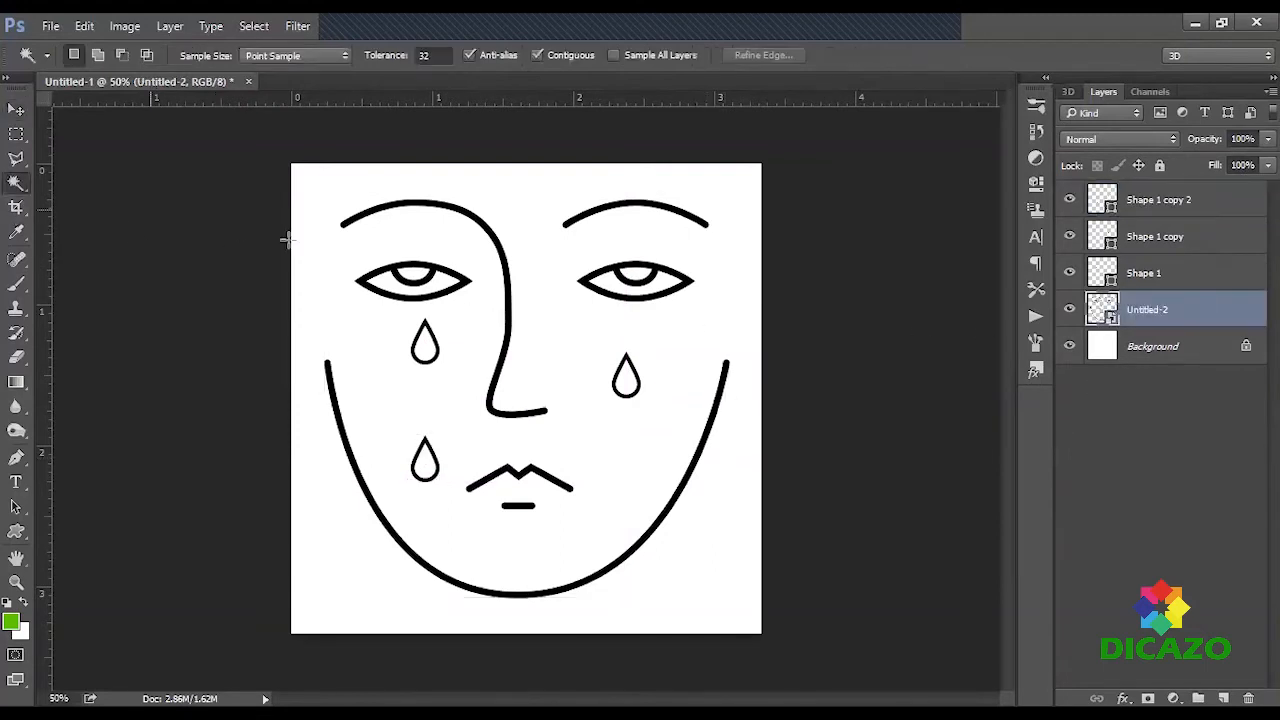
click(431, 287)
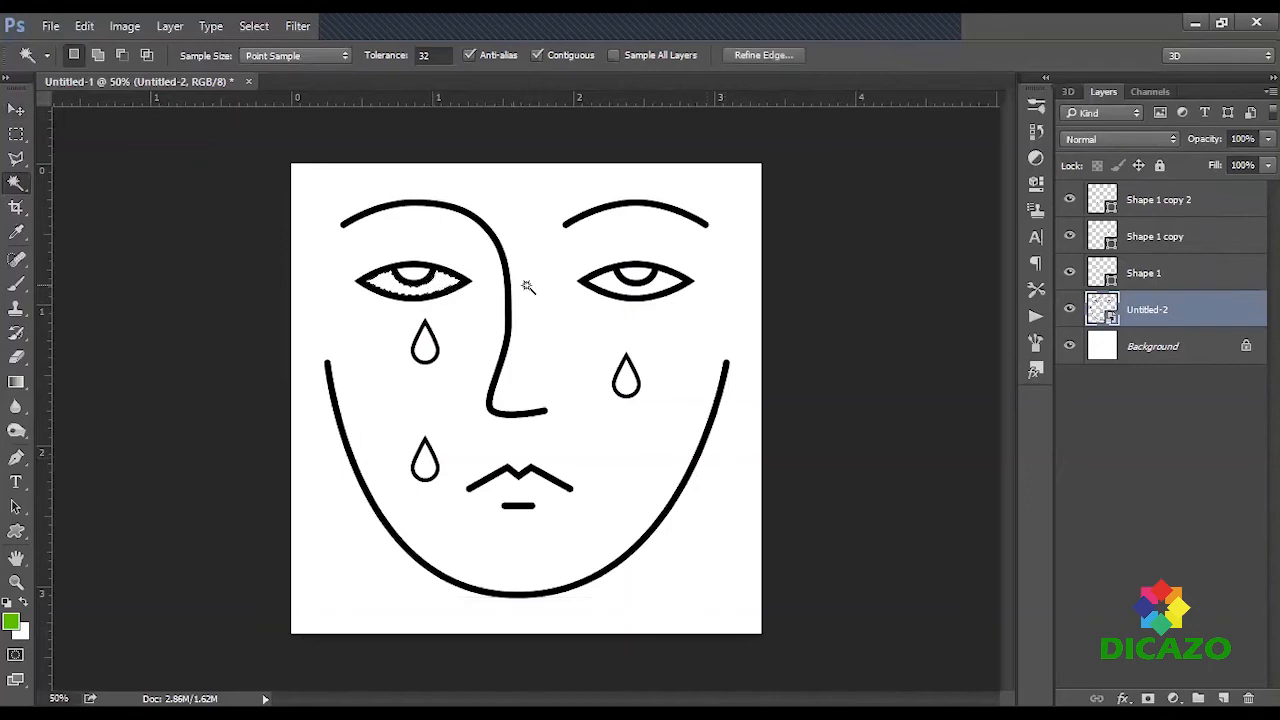
shift+click(617, 288)
click(24, 603)
key(ctrl+d)
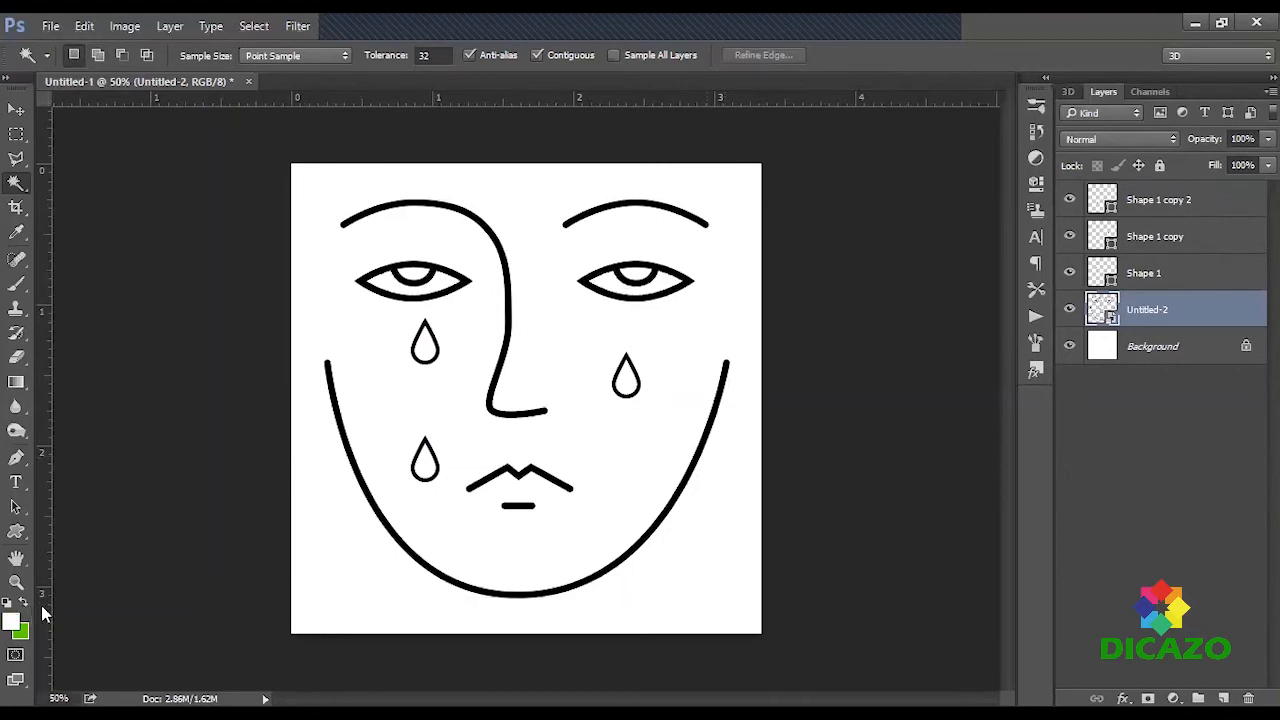
click(1160, 290)
key(v)
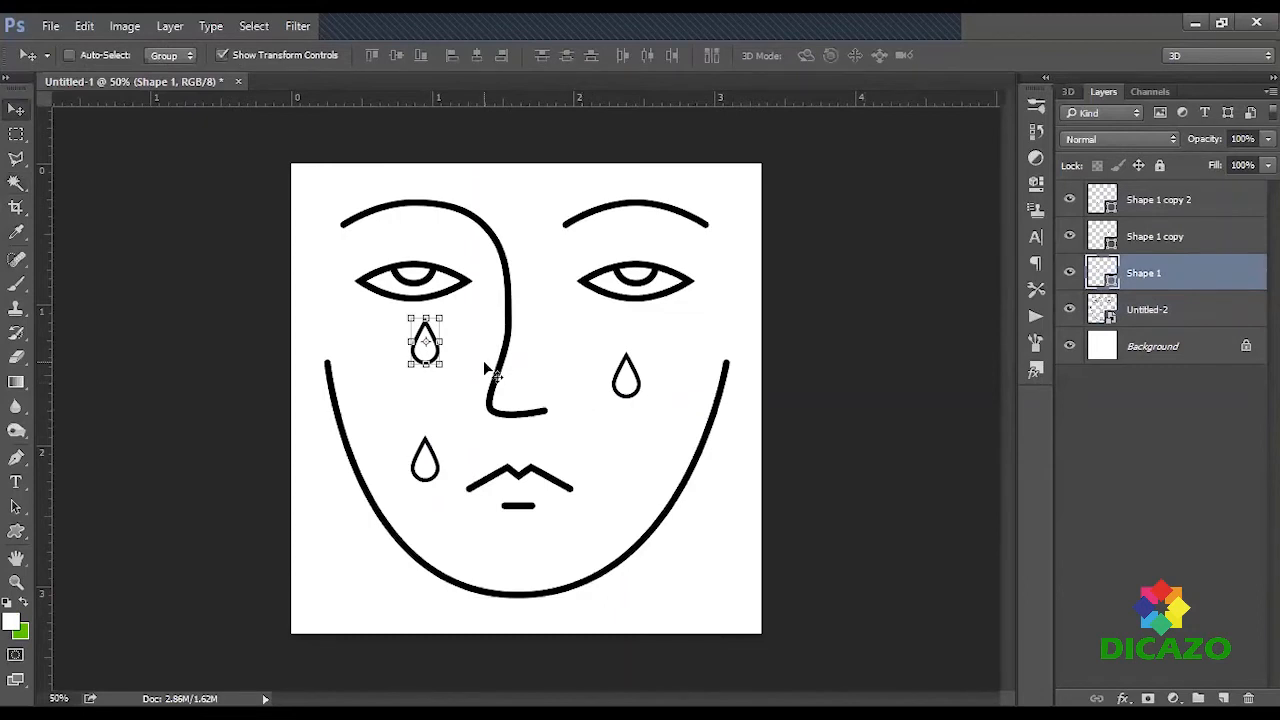
drag(484, 328, 484, 282)
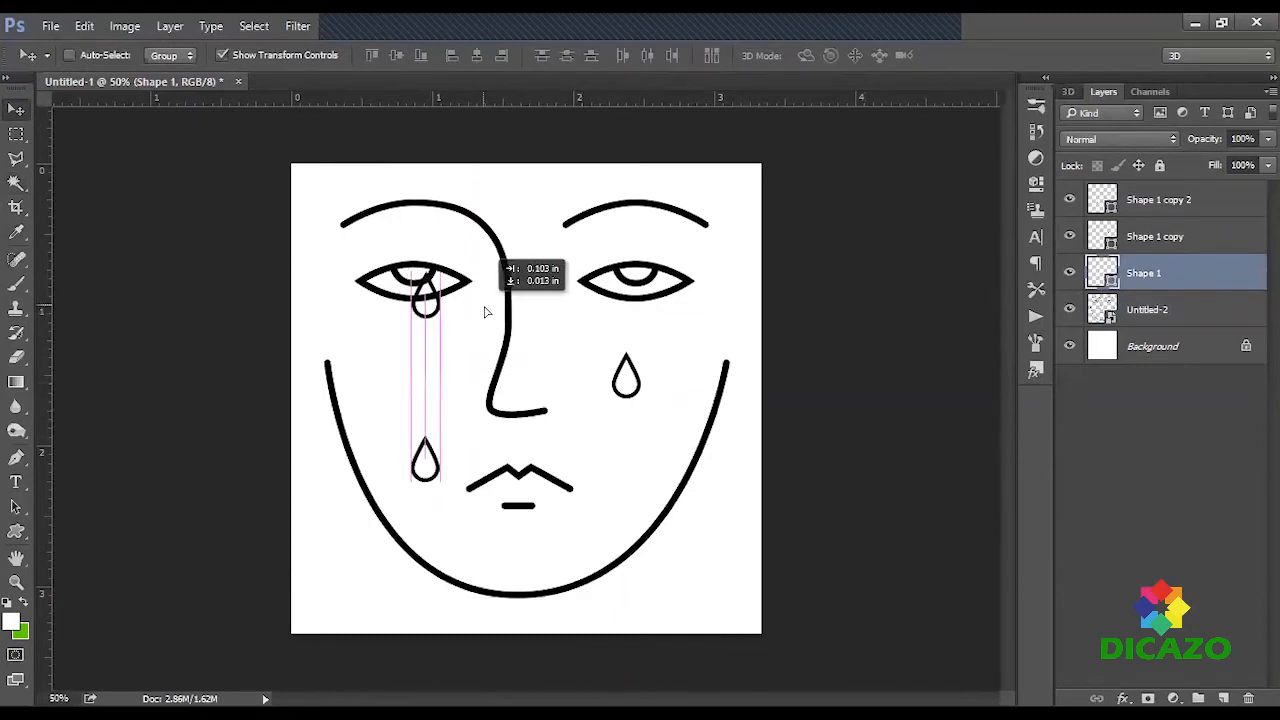
drag(1152, 312, 1150, 198)
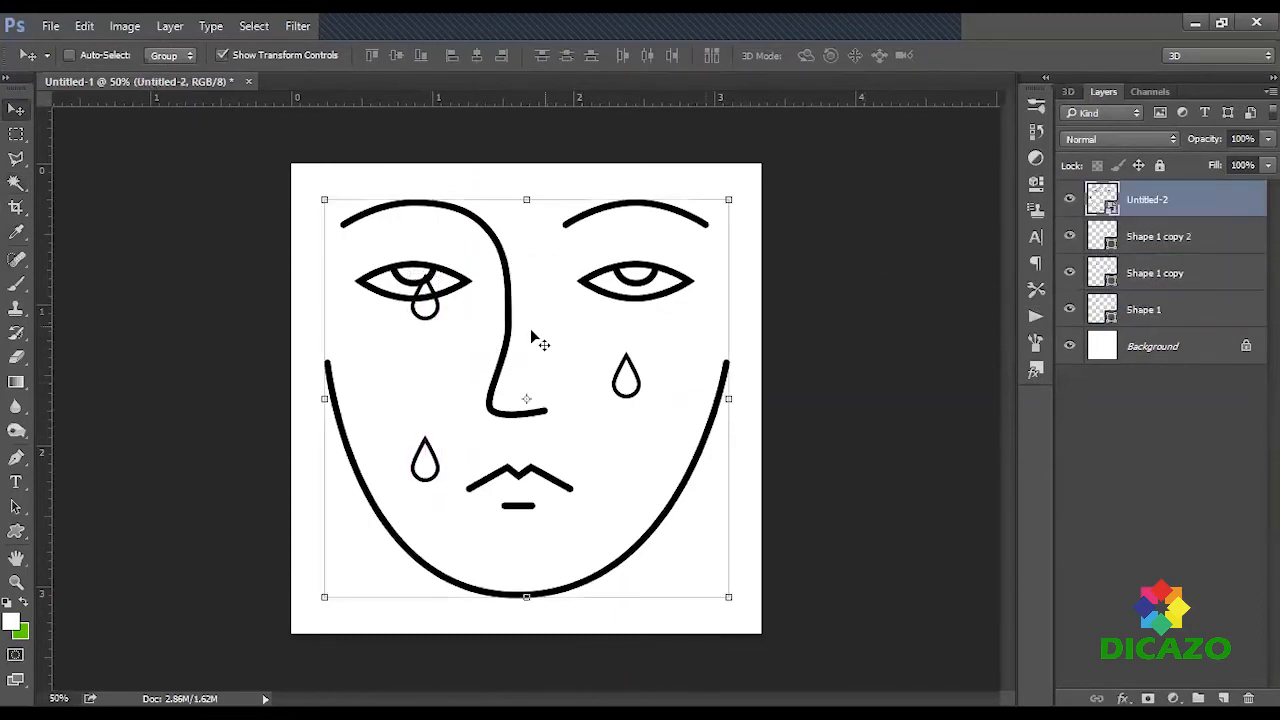
click(1128, 305)
mouse_move(482, 318)
mouse_down()
mouse_move(478, 340)
mouse_move(480, 262)
mouse_move(480, 340)
mouse_move(487, 332)
mouse_up()
click(1158, 201)
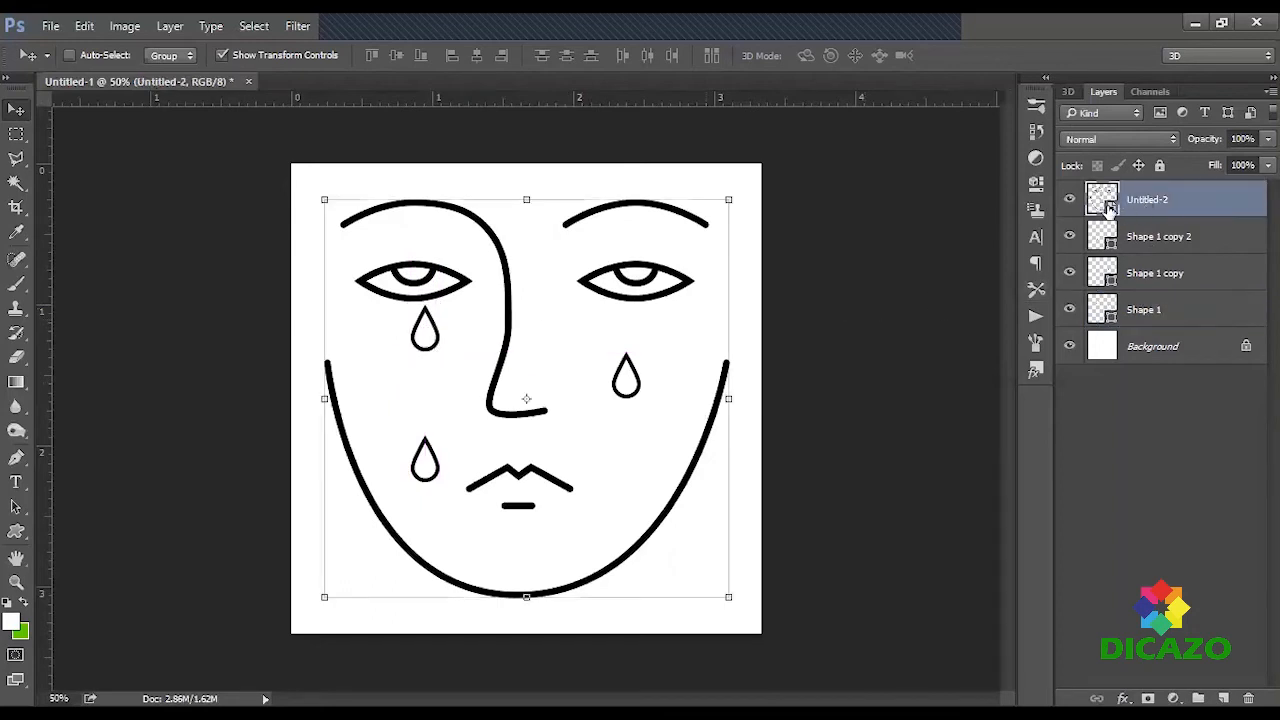
right_click(1137, 202)
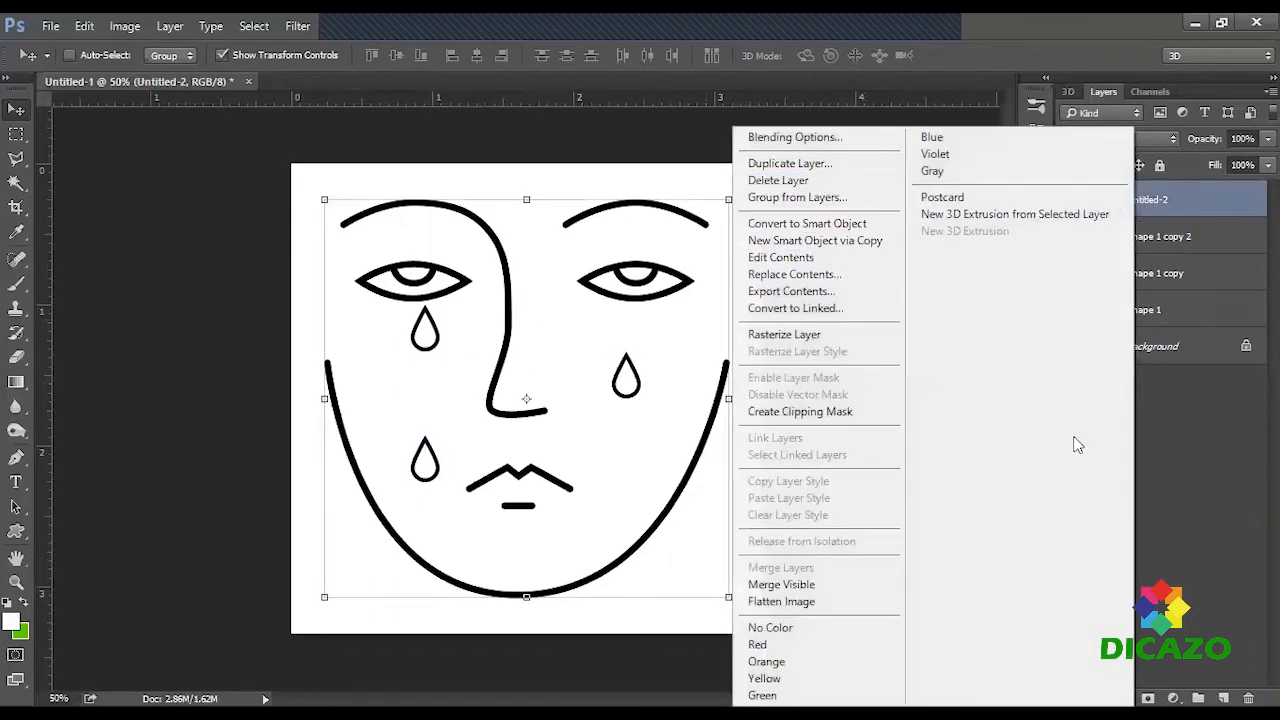
click(1190, 483)
key(ctrl+bracketleft)
key(ctrl+bracketleft)
key(ctrl+bracketleft)
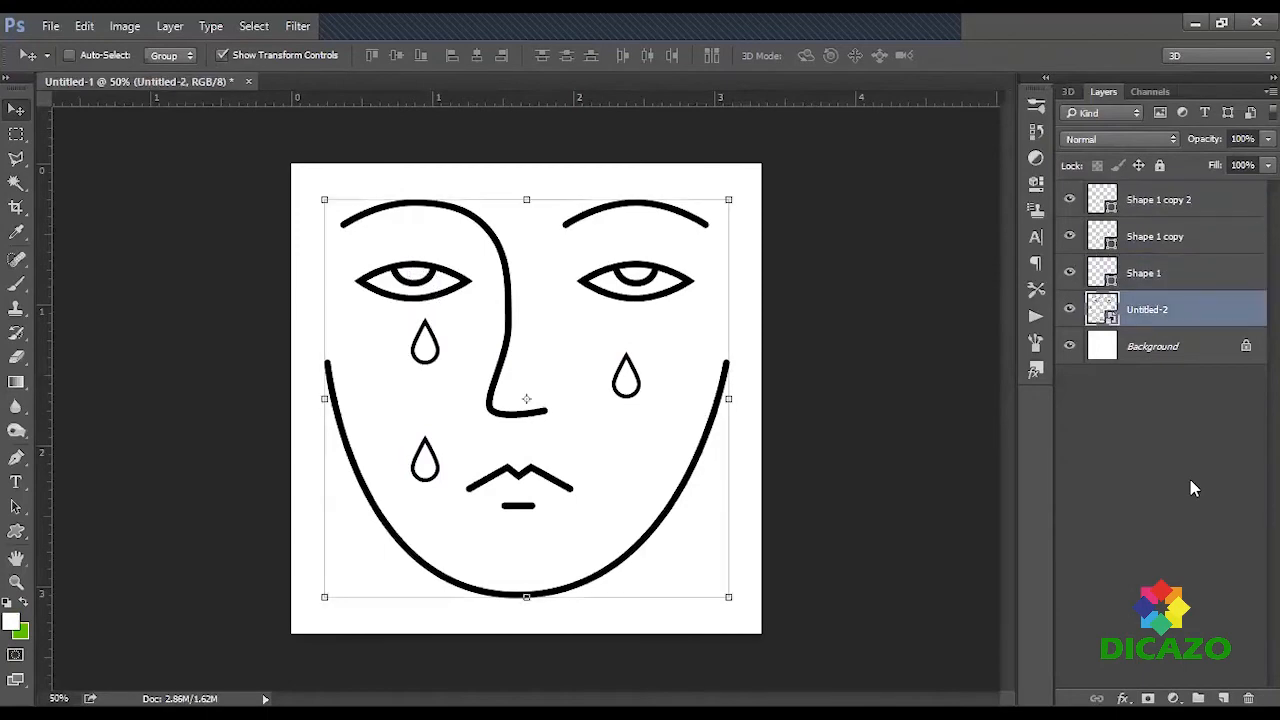
Step: Rasterize the Untitled-2 face layer
click(1194, 349)
click(1171, 312)
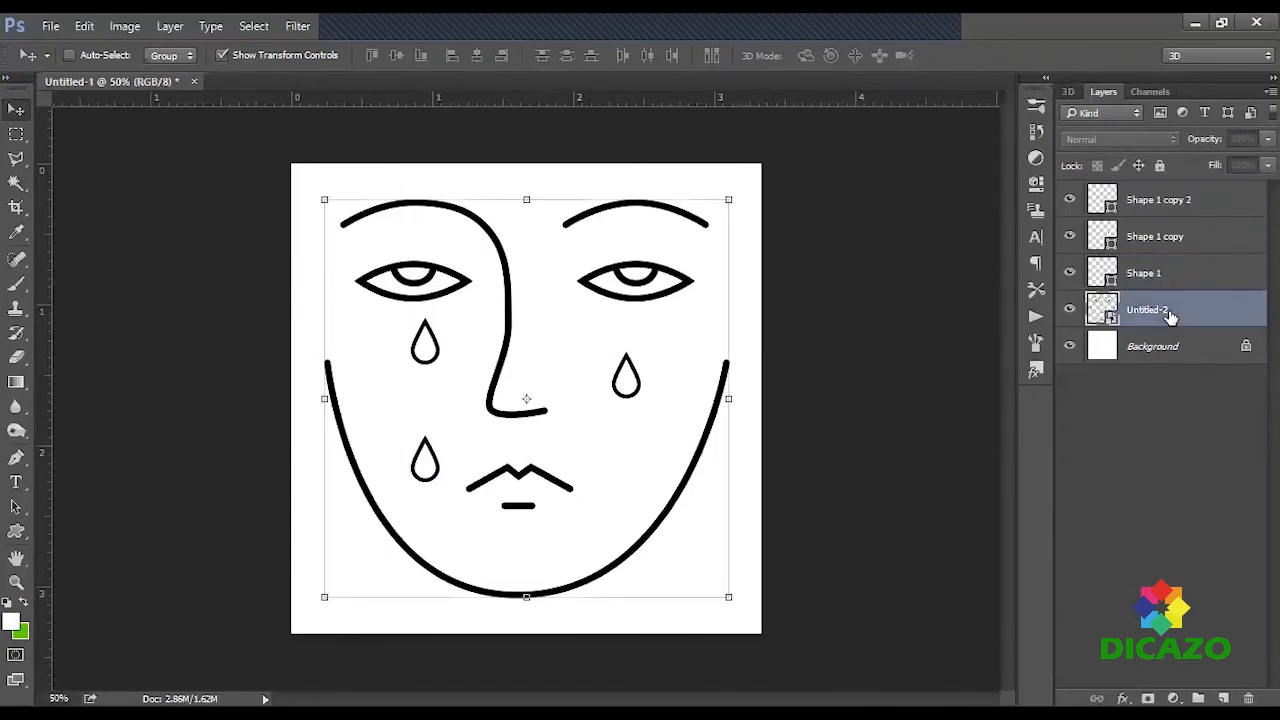
right_click(1169, 312)
click(838, 335)
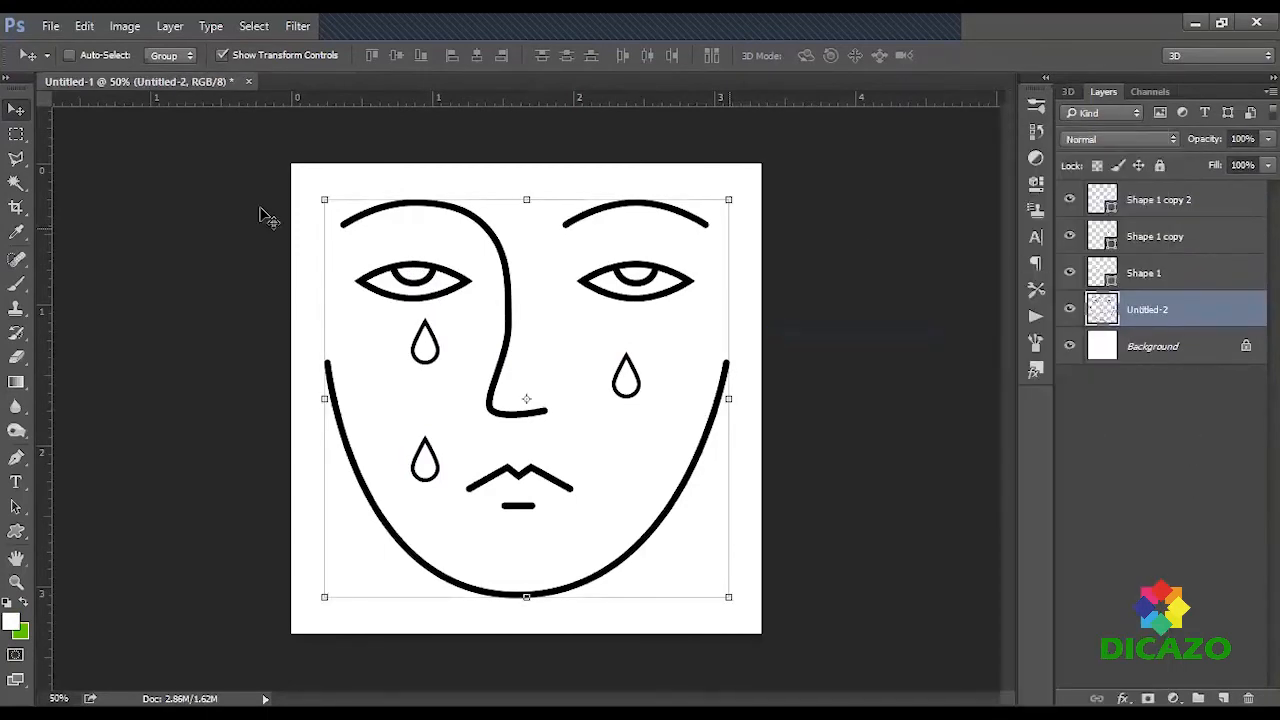
Step: Fill the whites of both eyes with white using Magic Wand selections, and hide the Background layer to check them
click(16, 184)
click(440, 286)
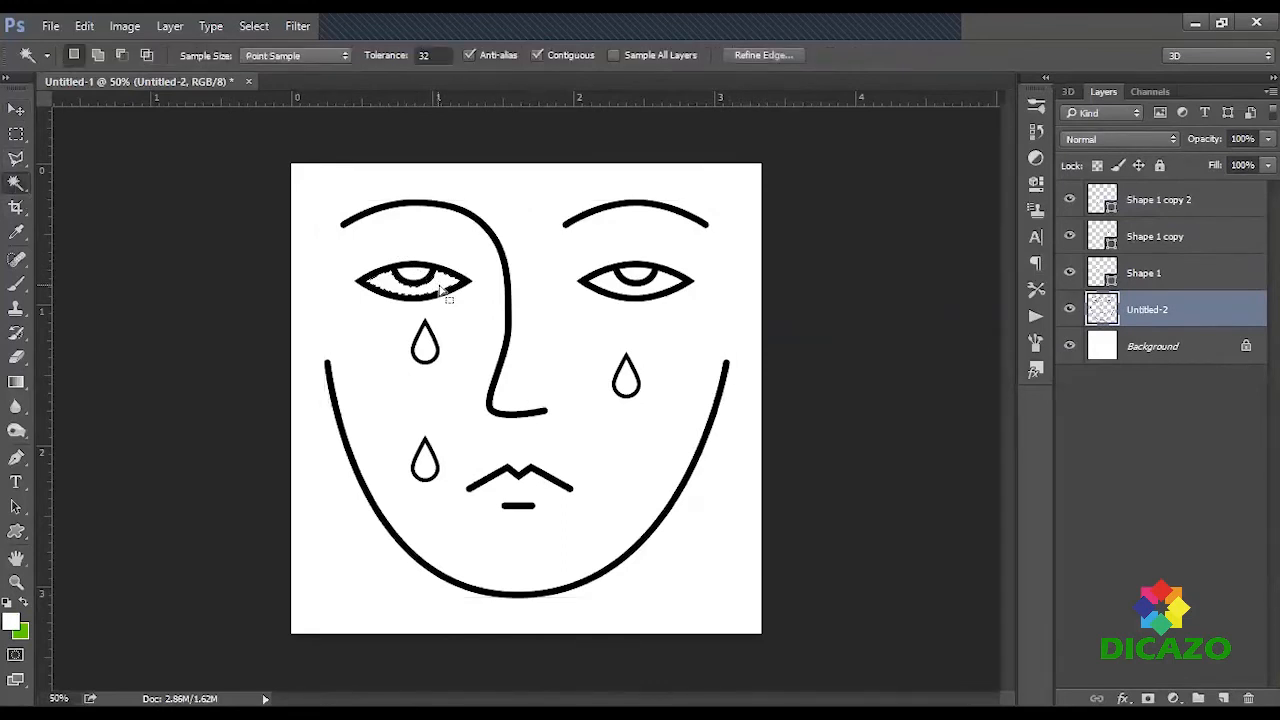
shift+click(604, 287)
key(ctrl+d)
click(1070, 346)
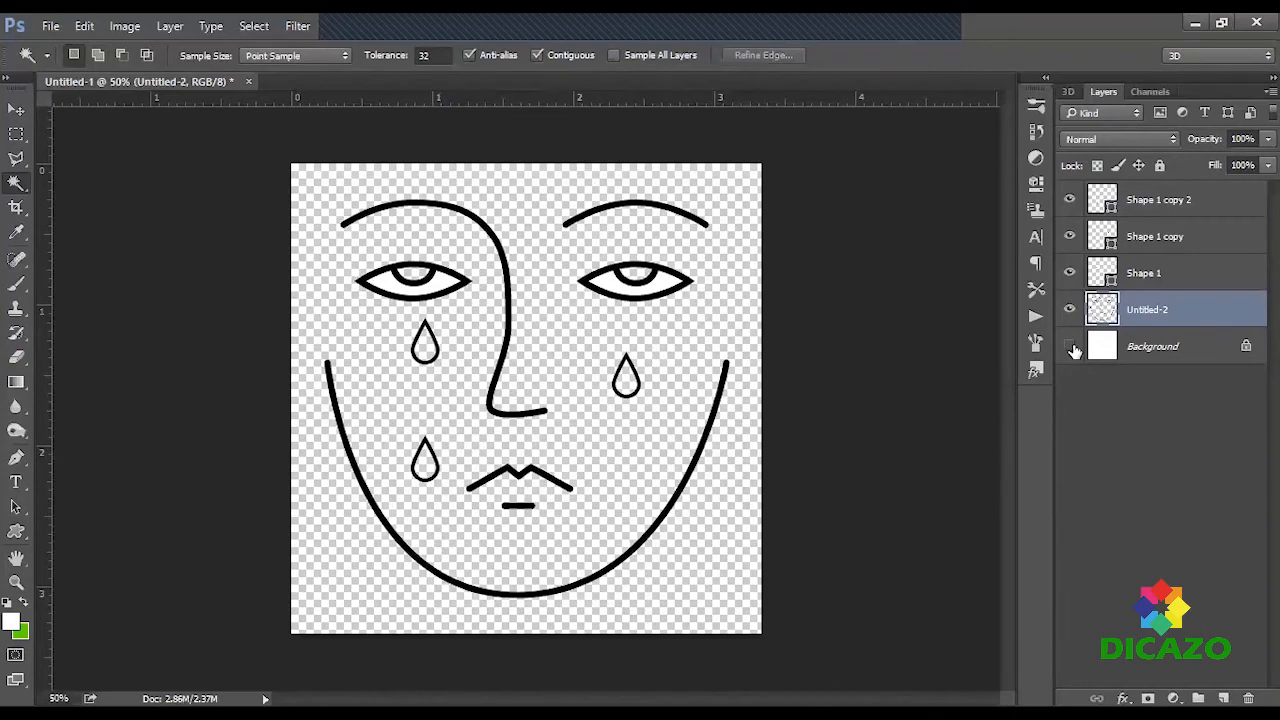
Step: Move the face layer above the teardrops, tuck the tip of the Shape 1 teardrop behind the left eye, and show the Background again
drag(1180, 314, 1171, 190)
click(1164, 312)
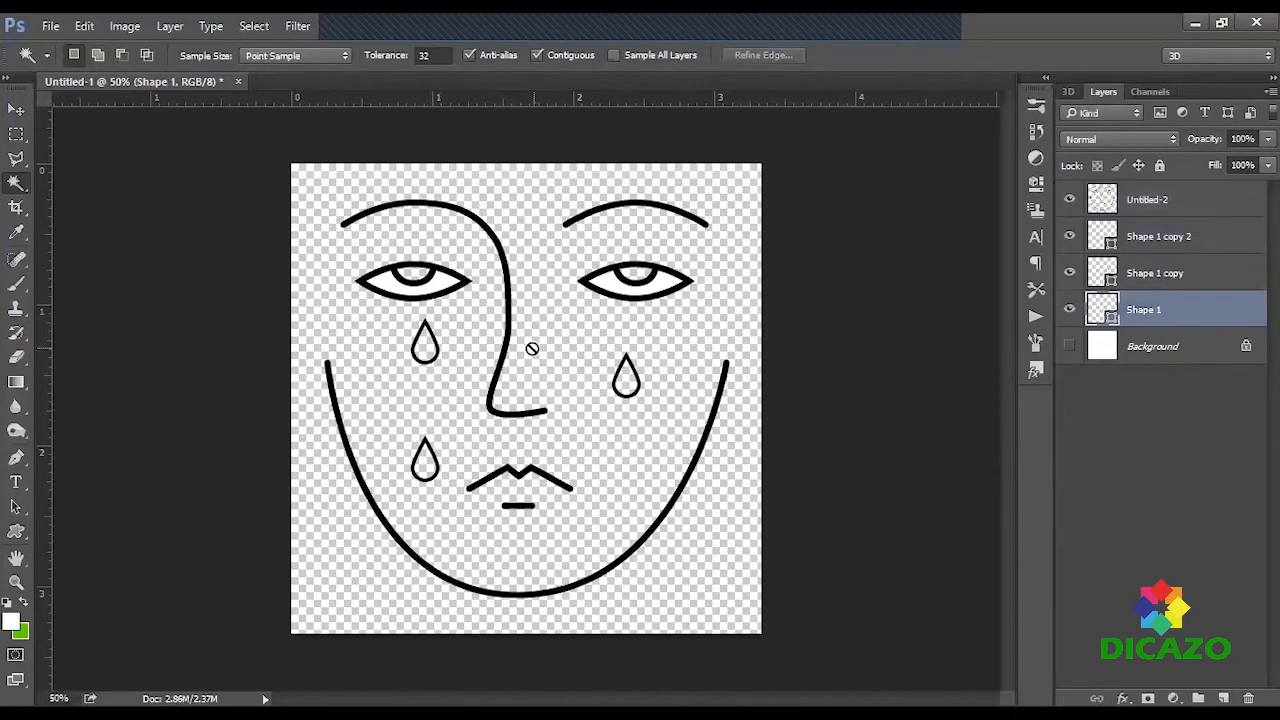
key(v)
mouse_move(508, 355)
mouse_down()
mouse_move(500, 282)
mouse_move(485, 328)
mouse_move(503, 285)
mouse_move(503, 330)
mouse_move(490, 297)
mouse_move(490, 329)
mouse_move(506, 324)
mouse_move(492, 292)
mouse_move(500, 345)
mouse_move(505, 322)
mouse_move(502, 345)
mouse_move(510, 333)
mouse_up()
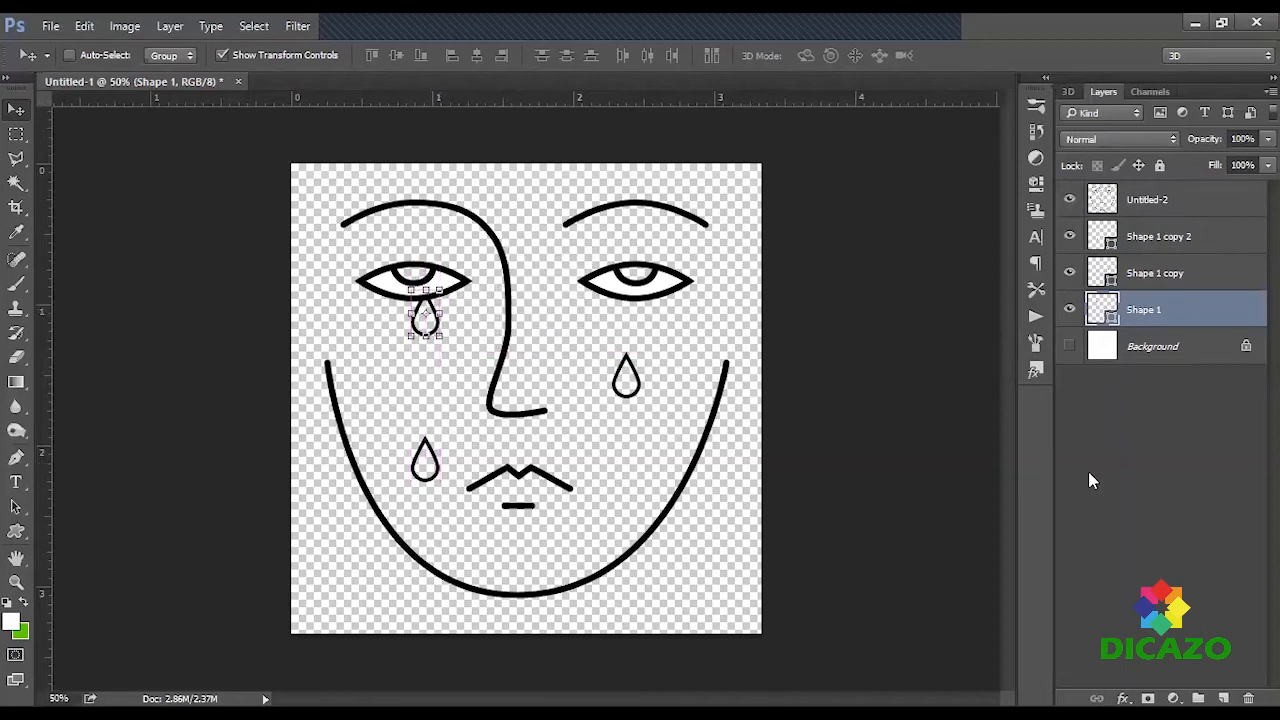
click(1142, 458)
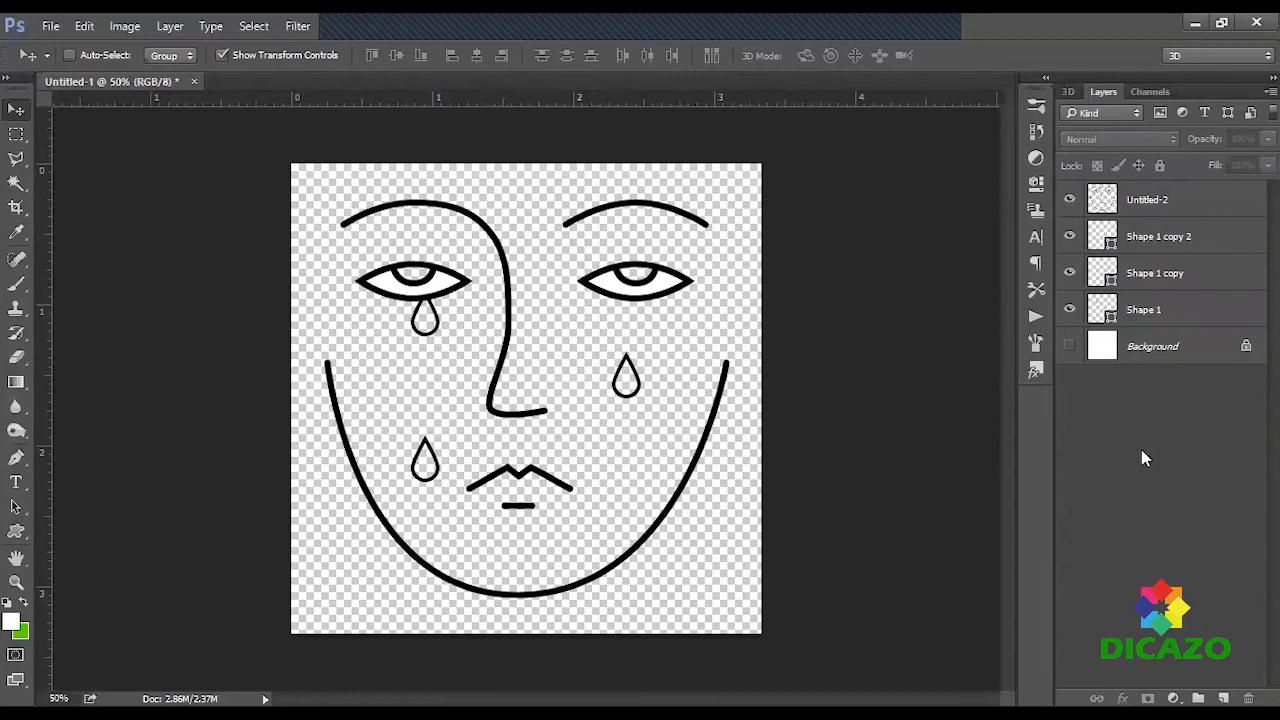
click(1070, 346)
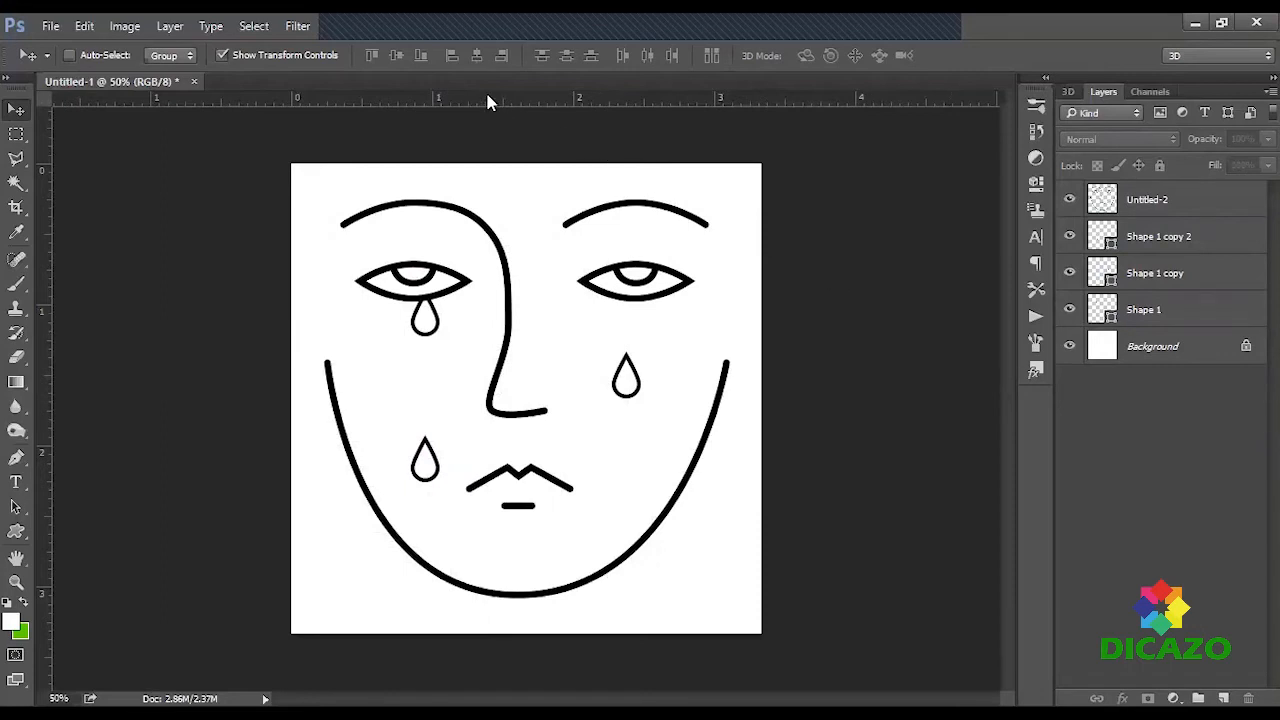
Step: Show the Timeline, create a frame animation and set the first frame's delay to 0.5 seconds
click(397, 34)
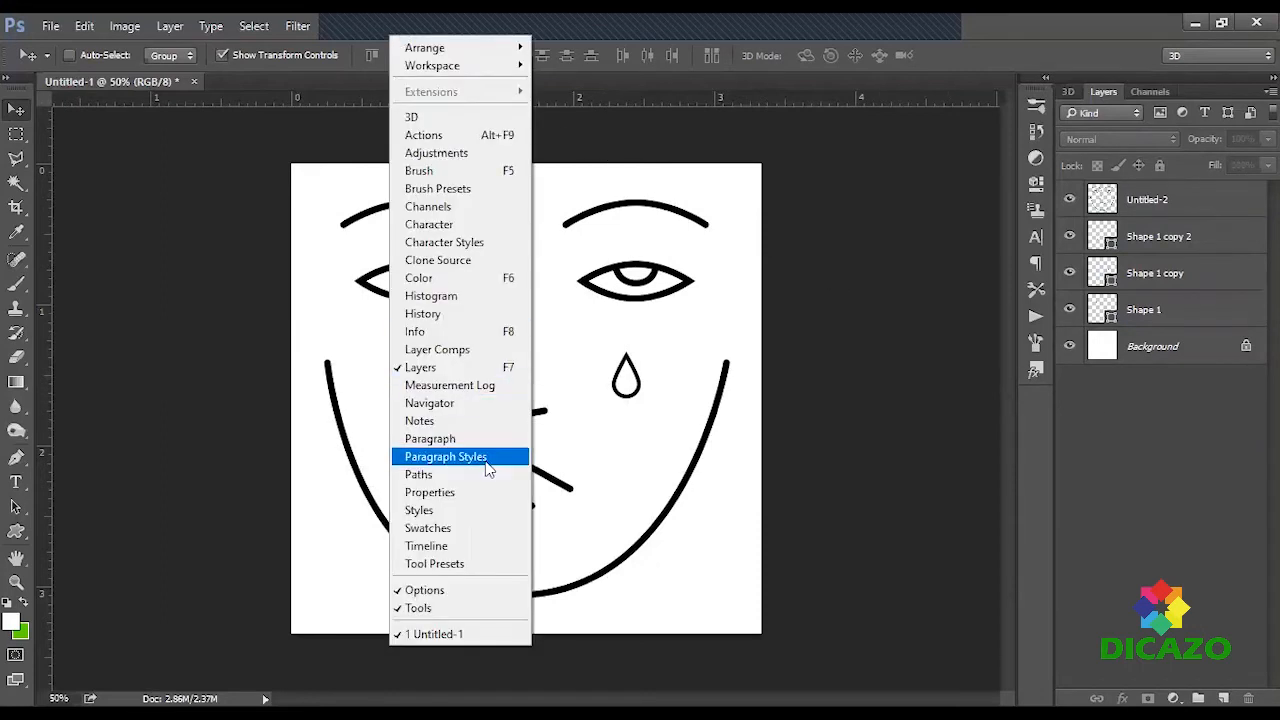
click(491, 543)
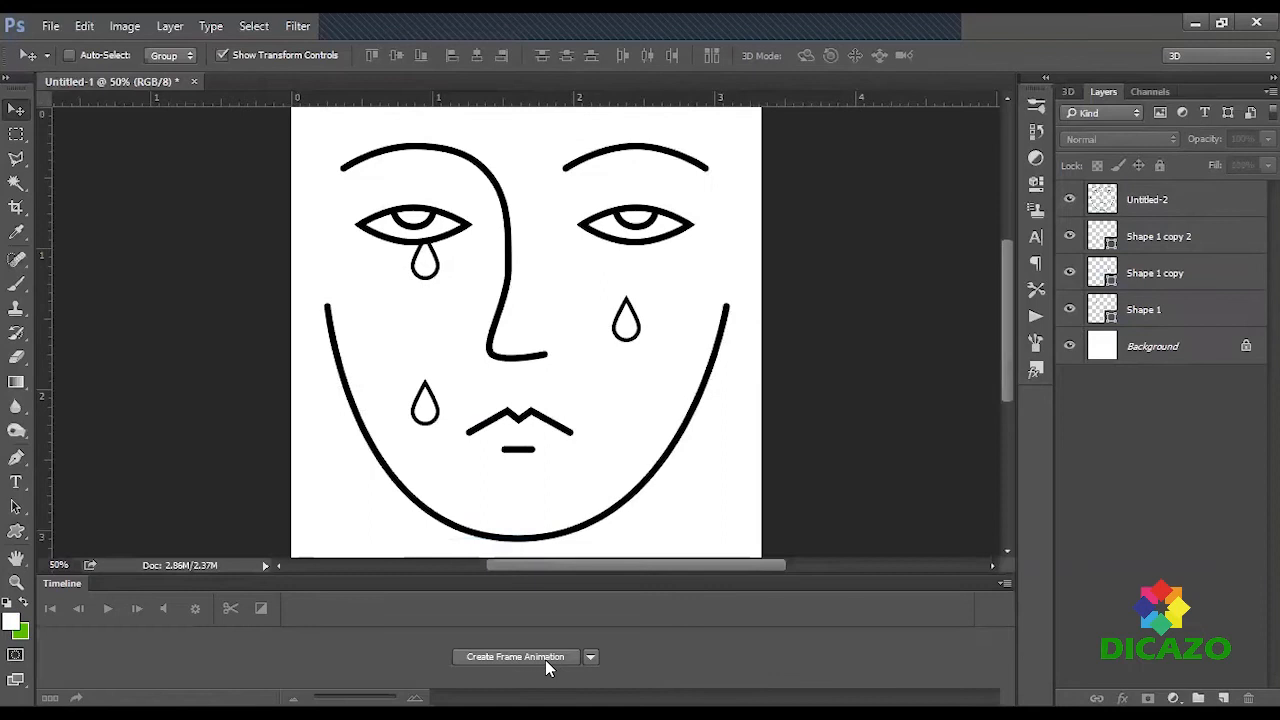
click(515, 657)
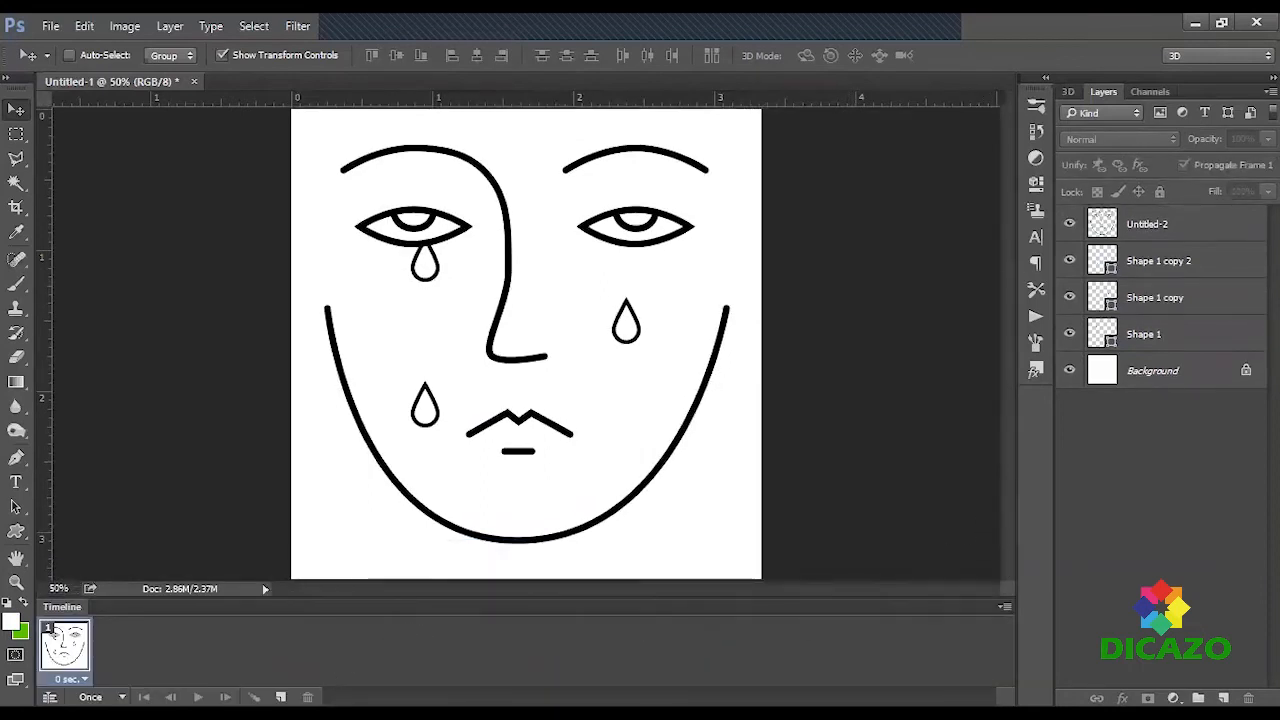
click(70, 679)
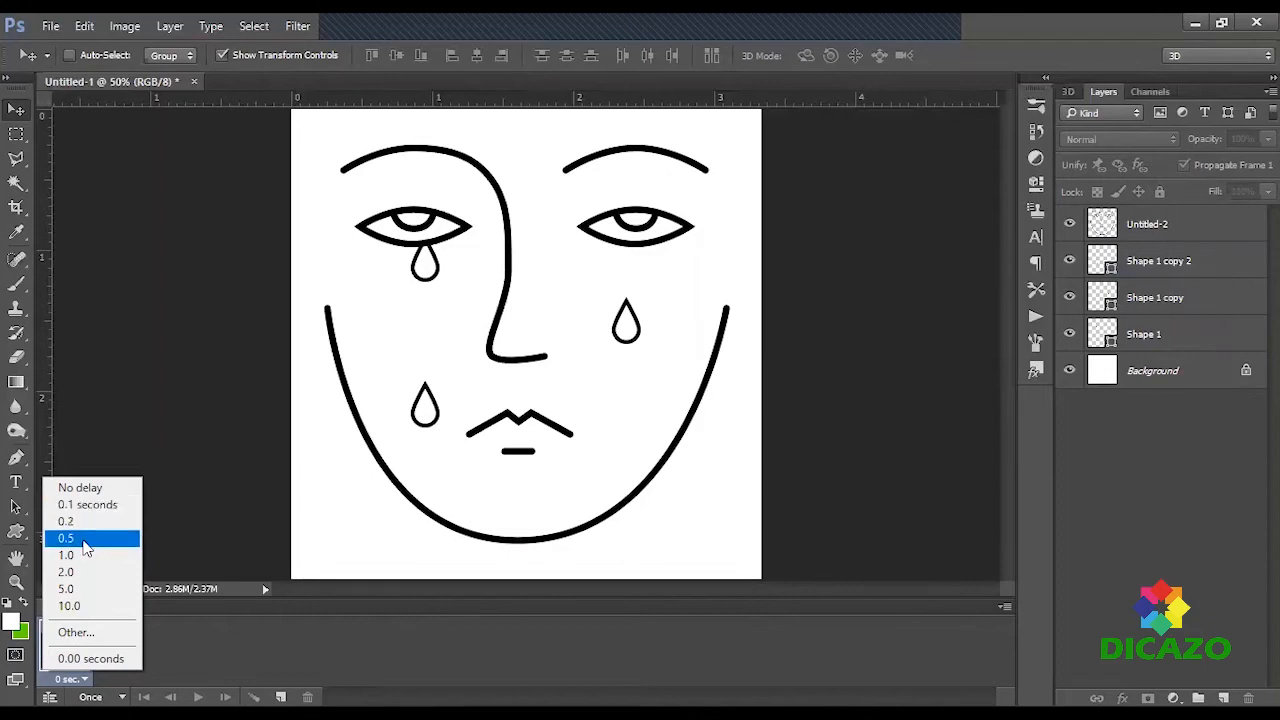
click(86, 539)
Step: Duplicate the lower left teardrop straight down to just below the jawline
click(1146, 336)
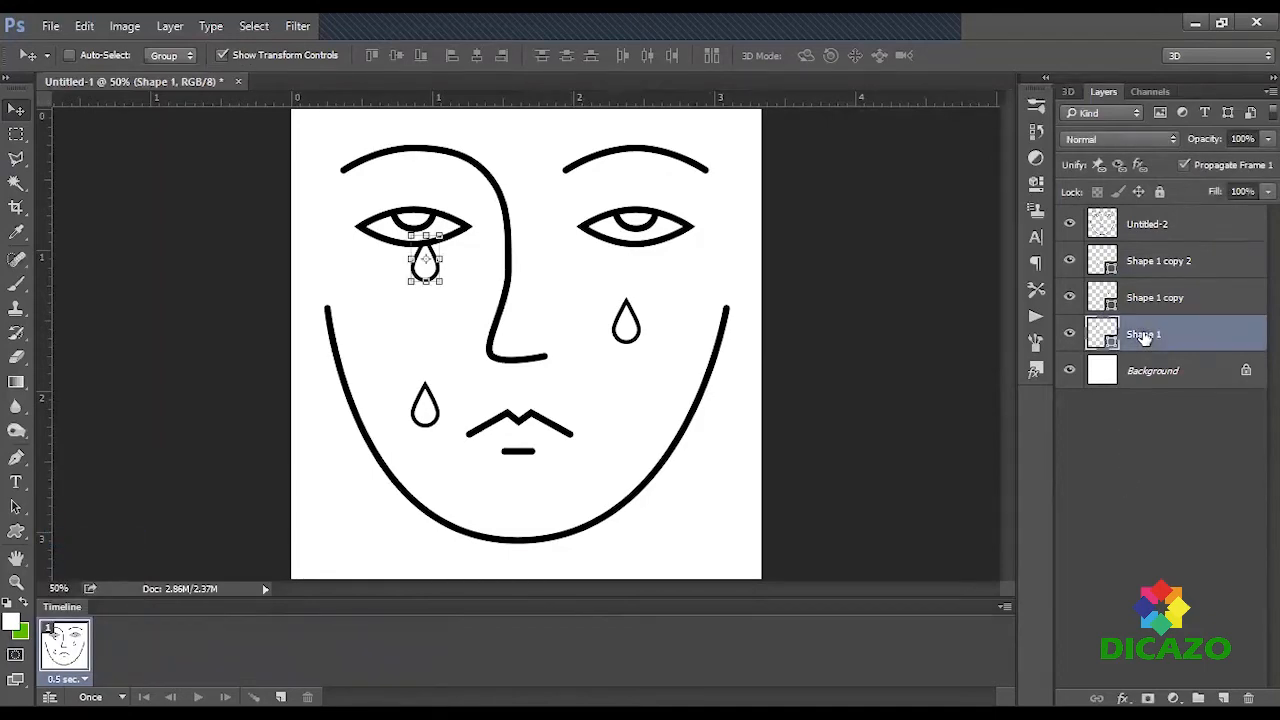
click(1157, 299)
click(1159, 270)
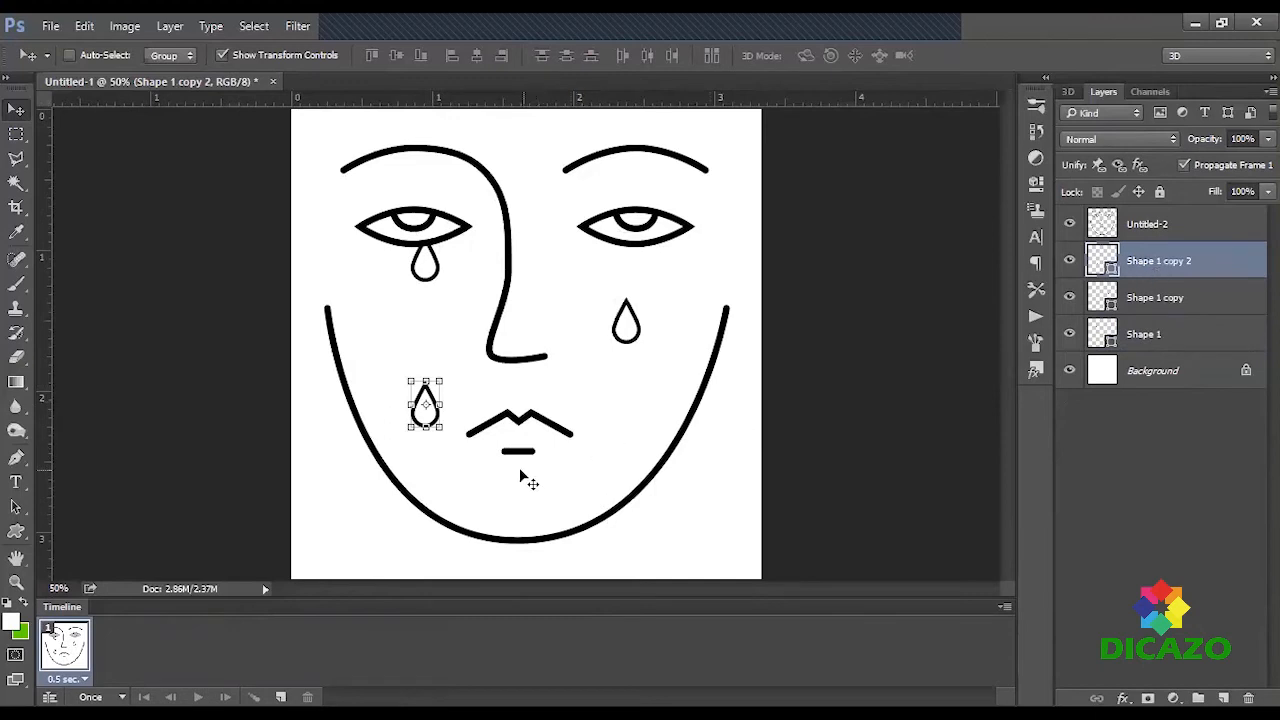
drag(477, 402, 476, 536)
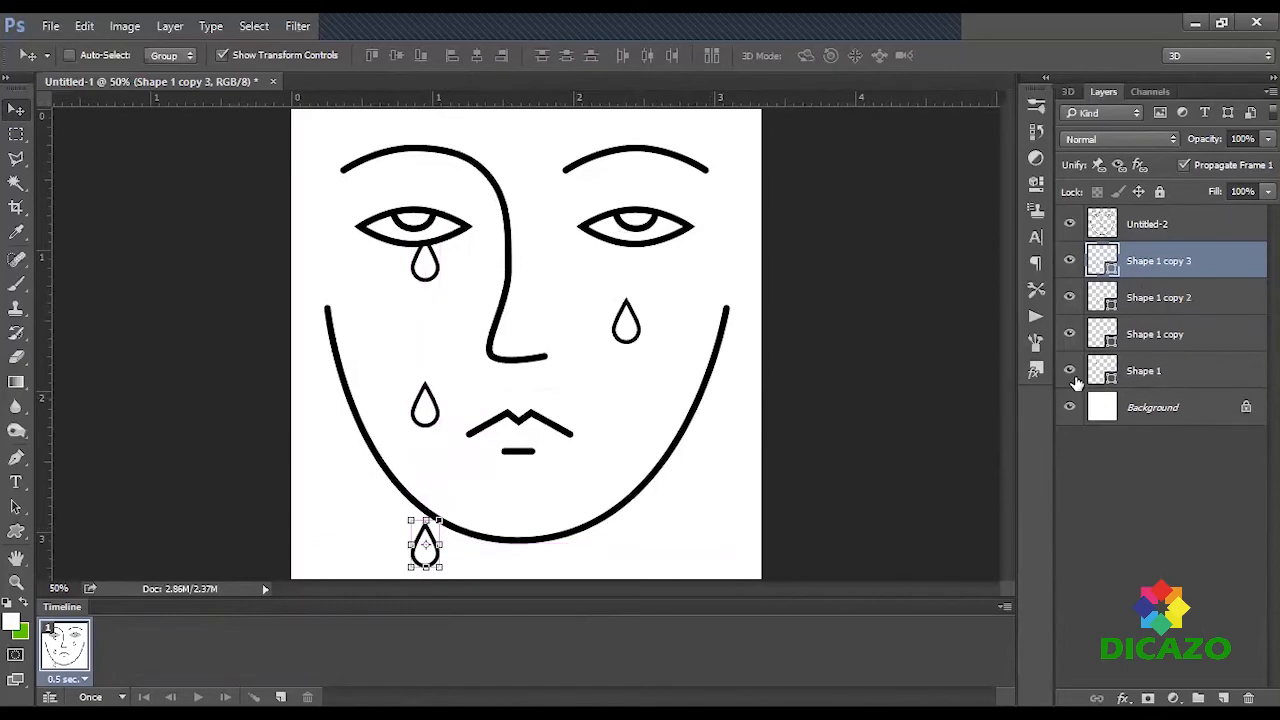
Step: Move the Shape 1 copy layer above Shape 1 copy 3, directly under the face layer
click(1163, 297)
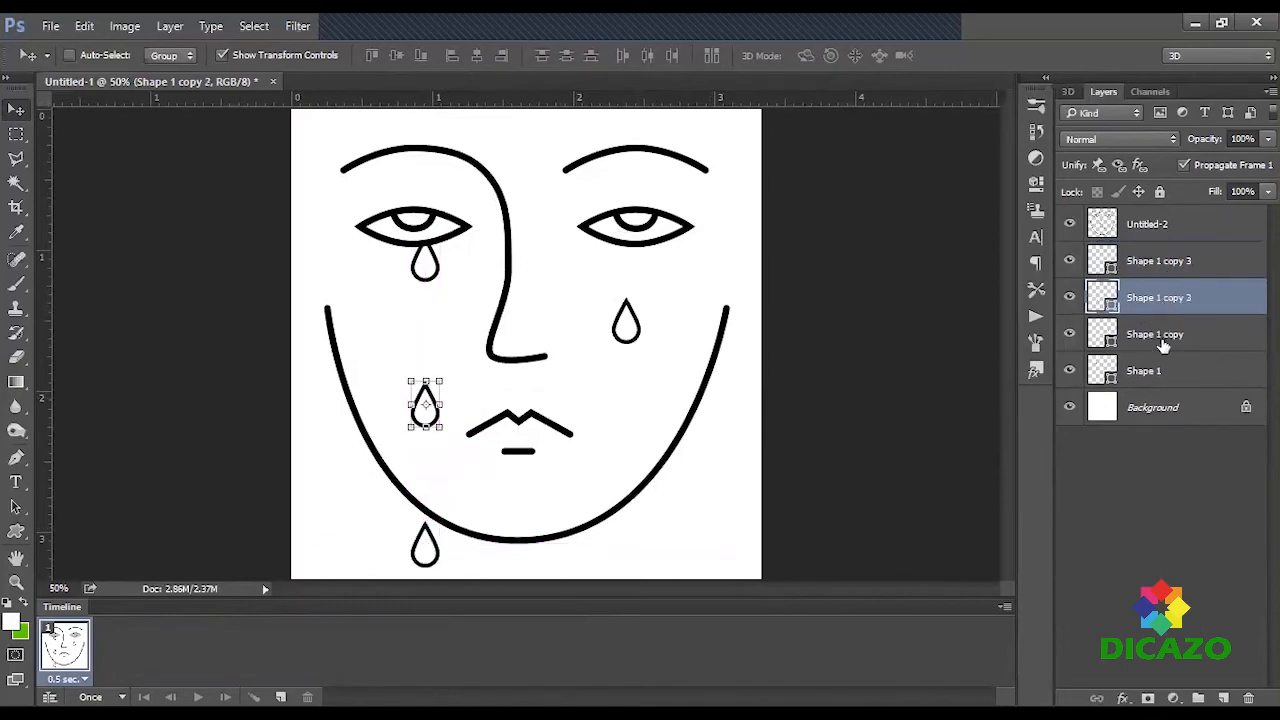
click(1163, 340)
drag(1157, 350, 1150, 258)
click(1148, 374)
click(1148, 340)
click(1152, 298)
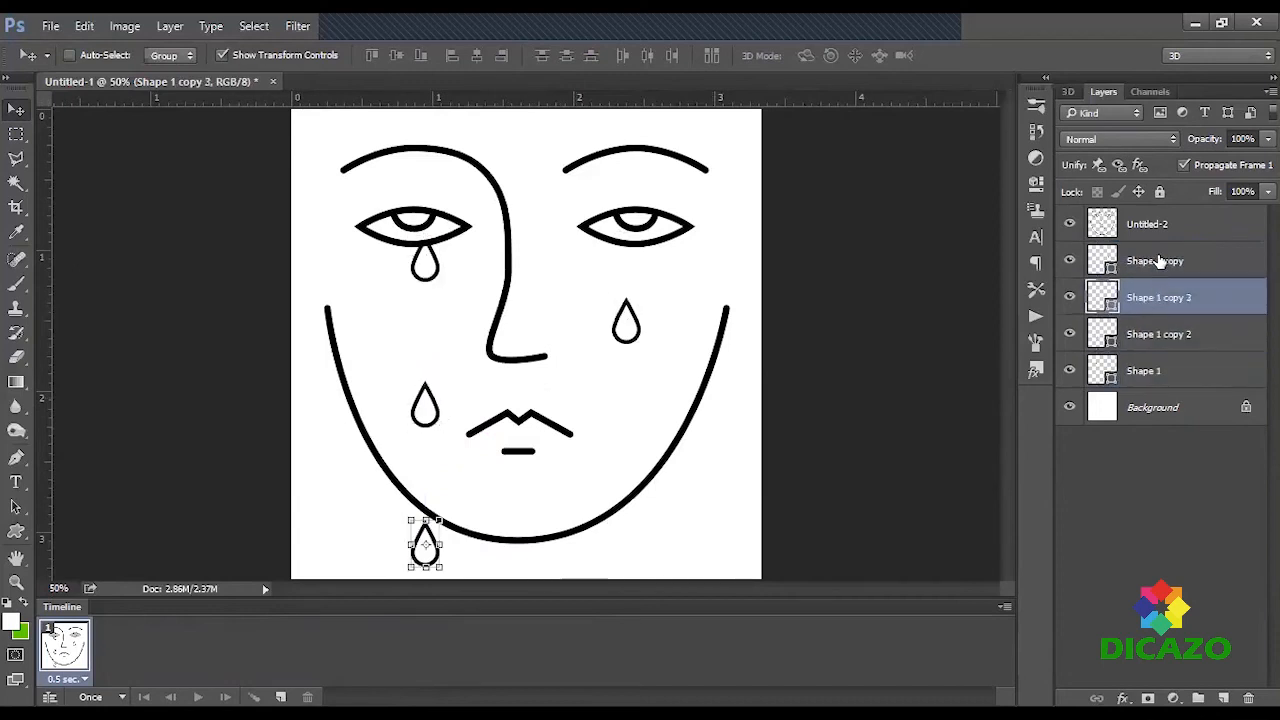
Step: Duplicate the right cheek teardrop straight down to the jawline, and try another copy below it
click(1158, 262)
drag(680, 316, 680, 461)
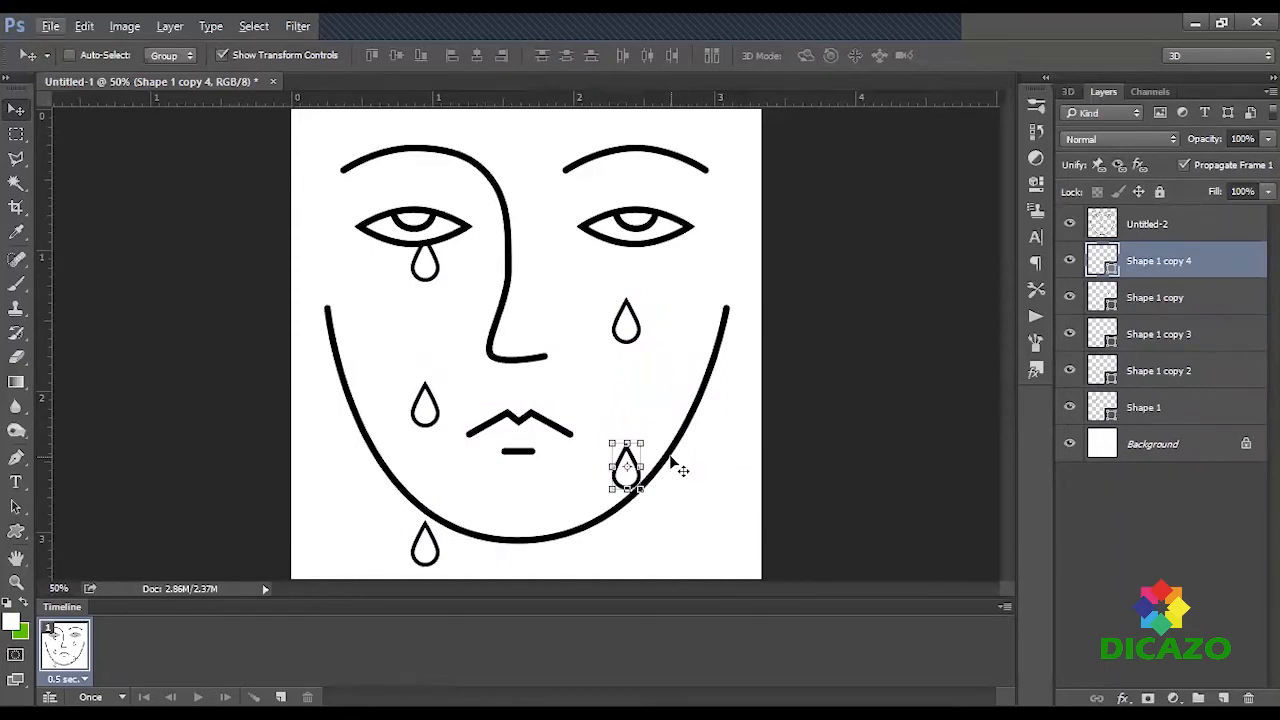
drag(675, 452, 676, 608)
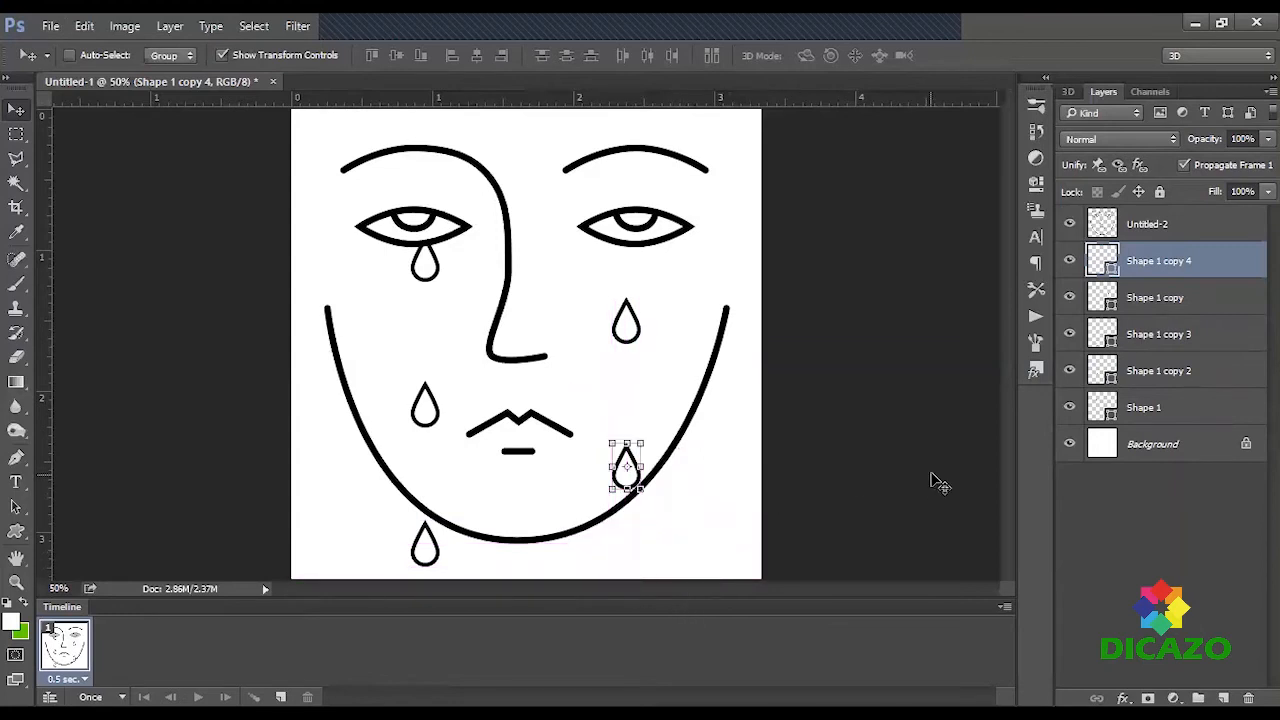
Step: Duplicate the right jawline teardrop straight down to just below the bottom edge of the canvas
click(1172, 546)
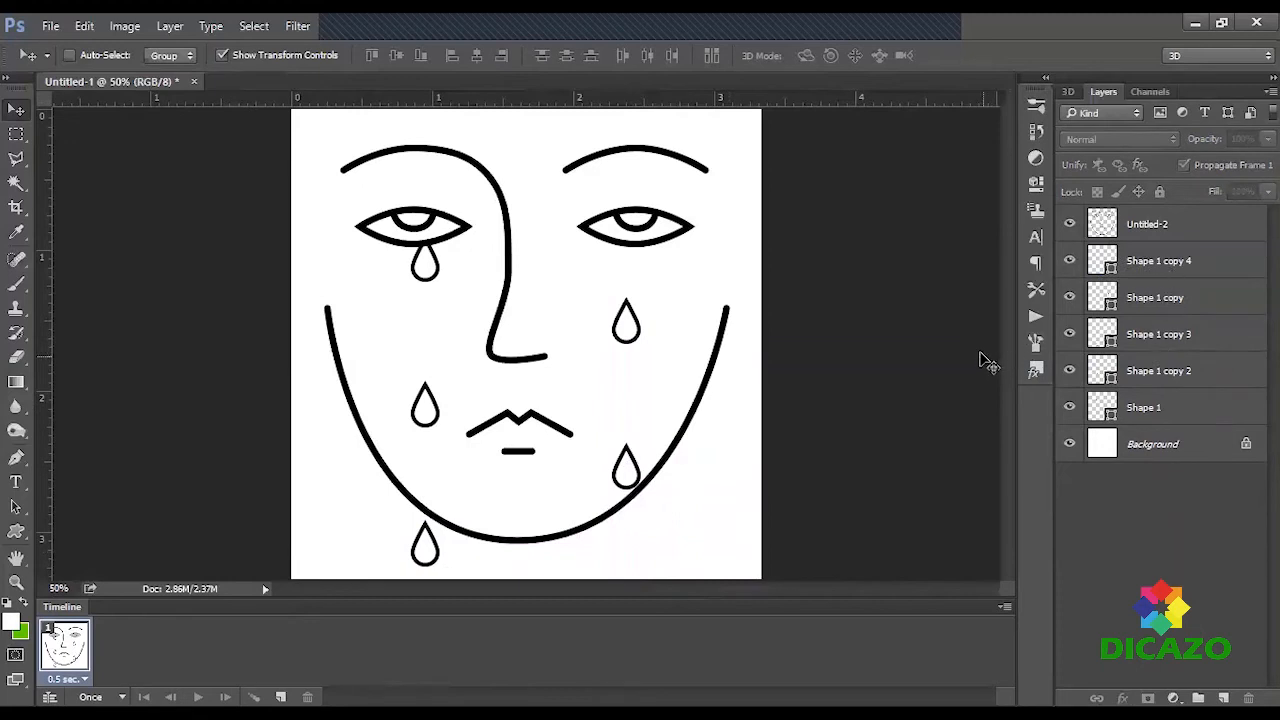
key(ctrl+minus)
click(1168, 264)
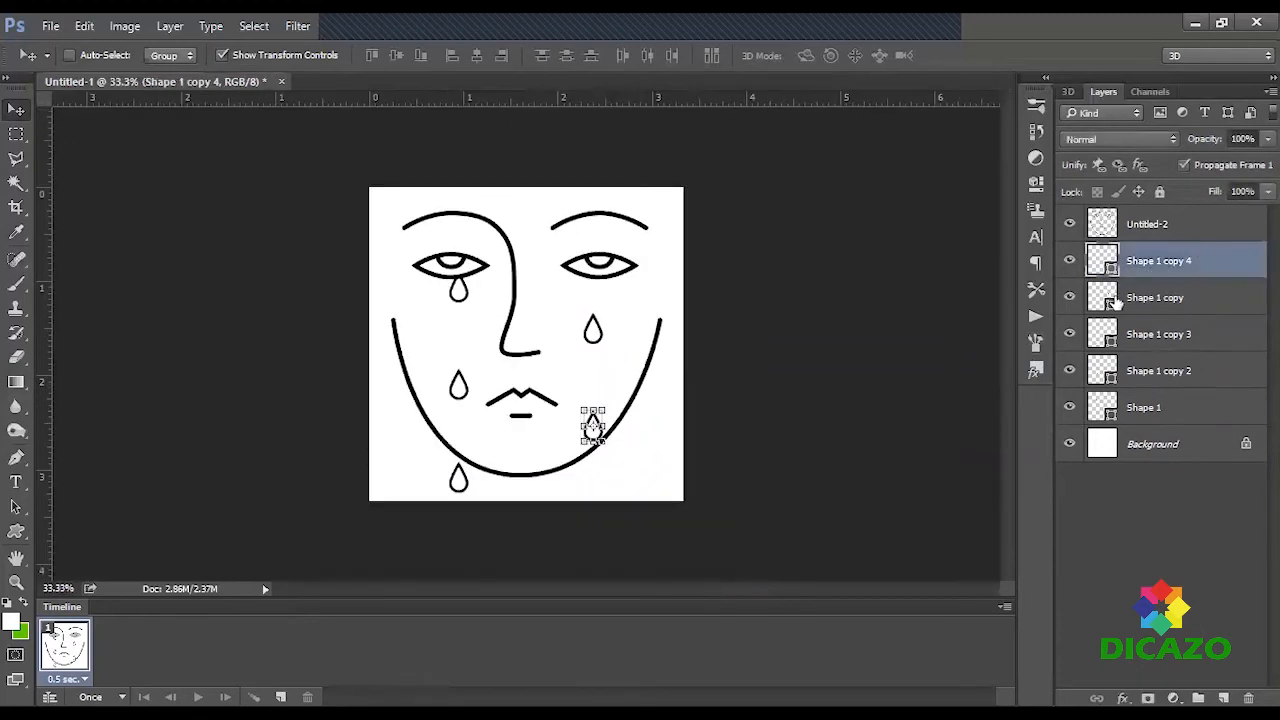
drag(666, 420, 646, 509)
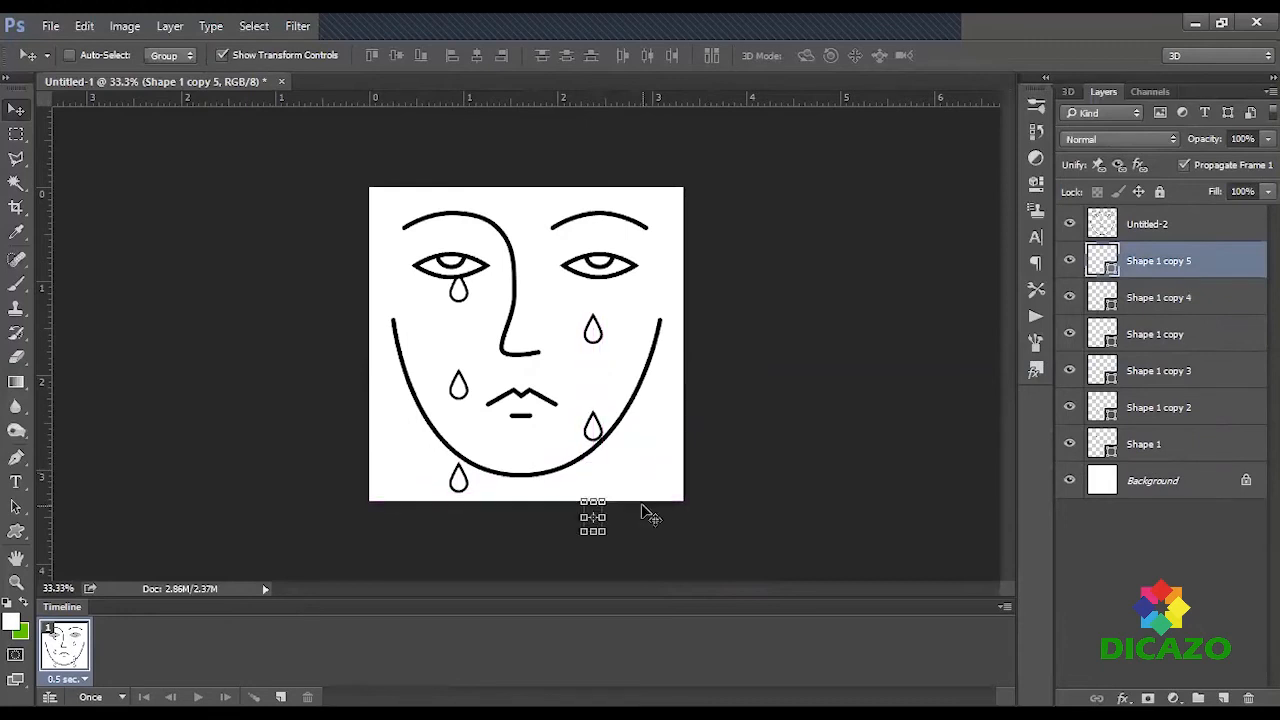
key(ctrl+plus)
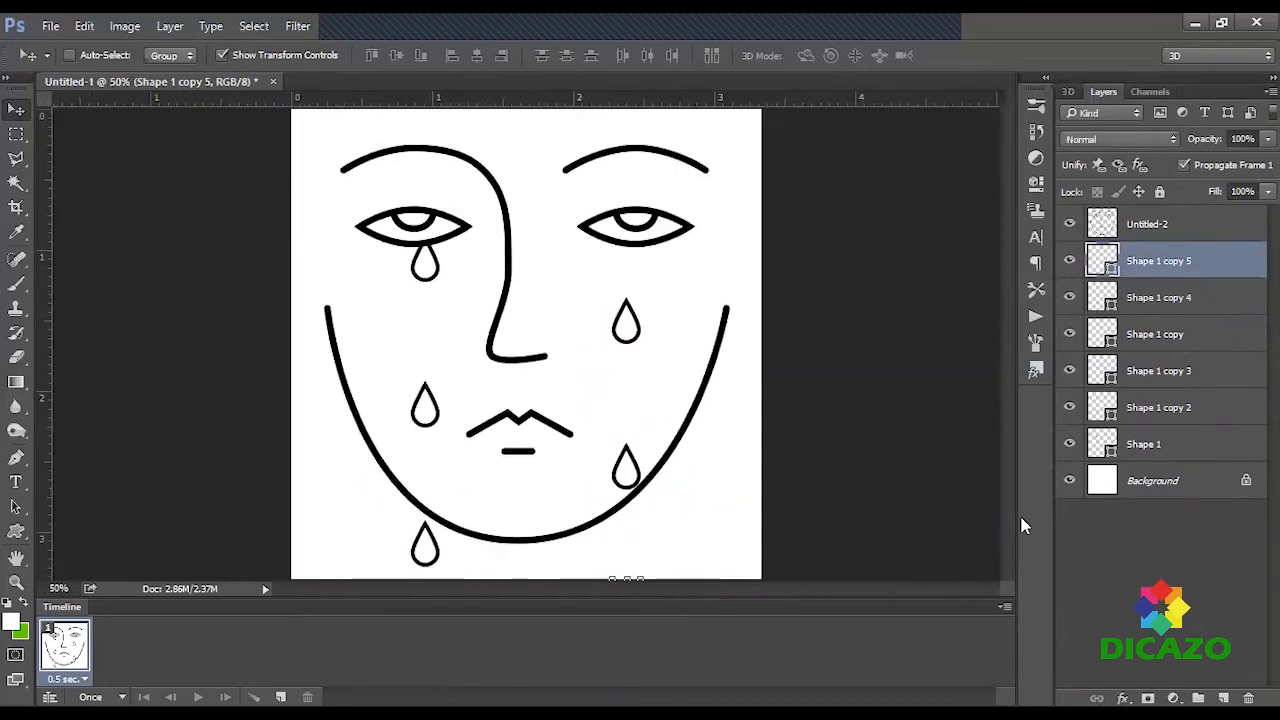
click(1121, 564)
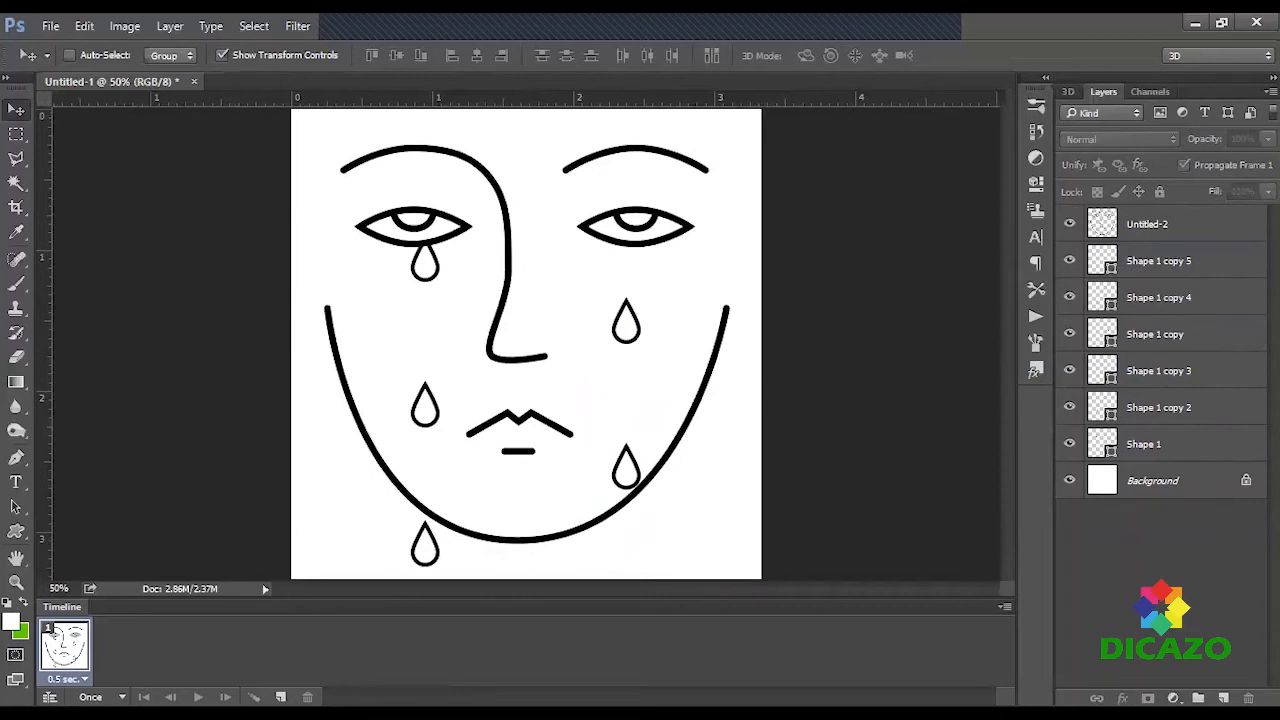
click(281, 697)
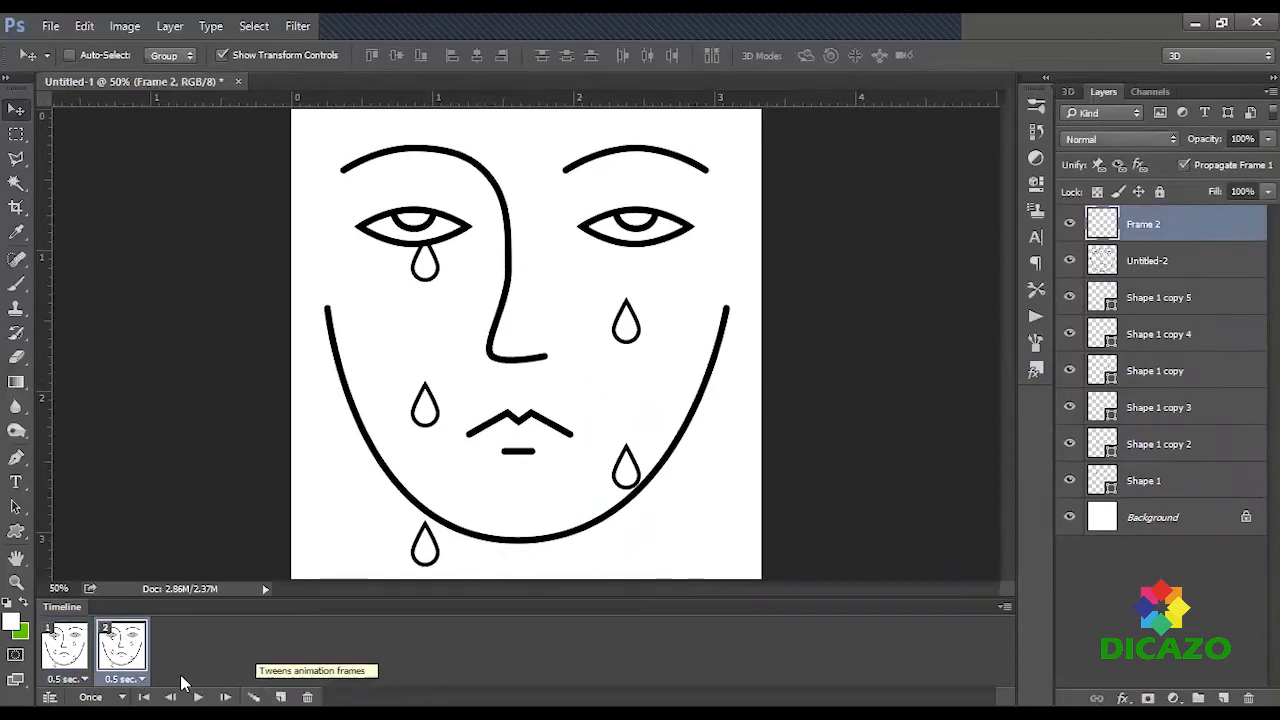
click(307, 697)
click(102, 697)
click(62, 679)
click(70, 679)
click(66, 538)
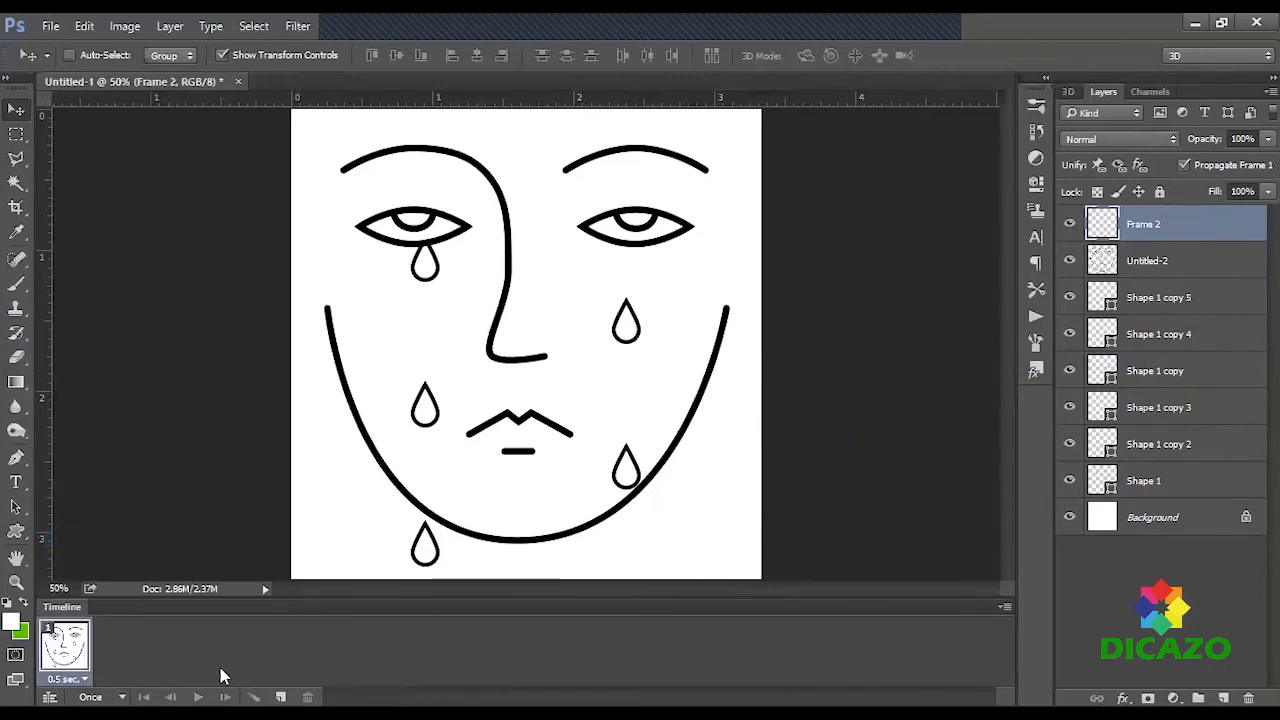
Step: Add four more frames to the animation after the first one
click(281, 697)
click(281, 697)
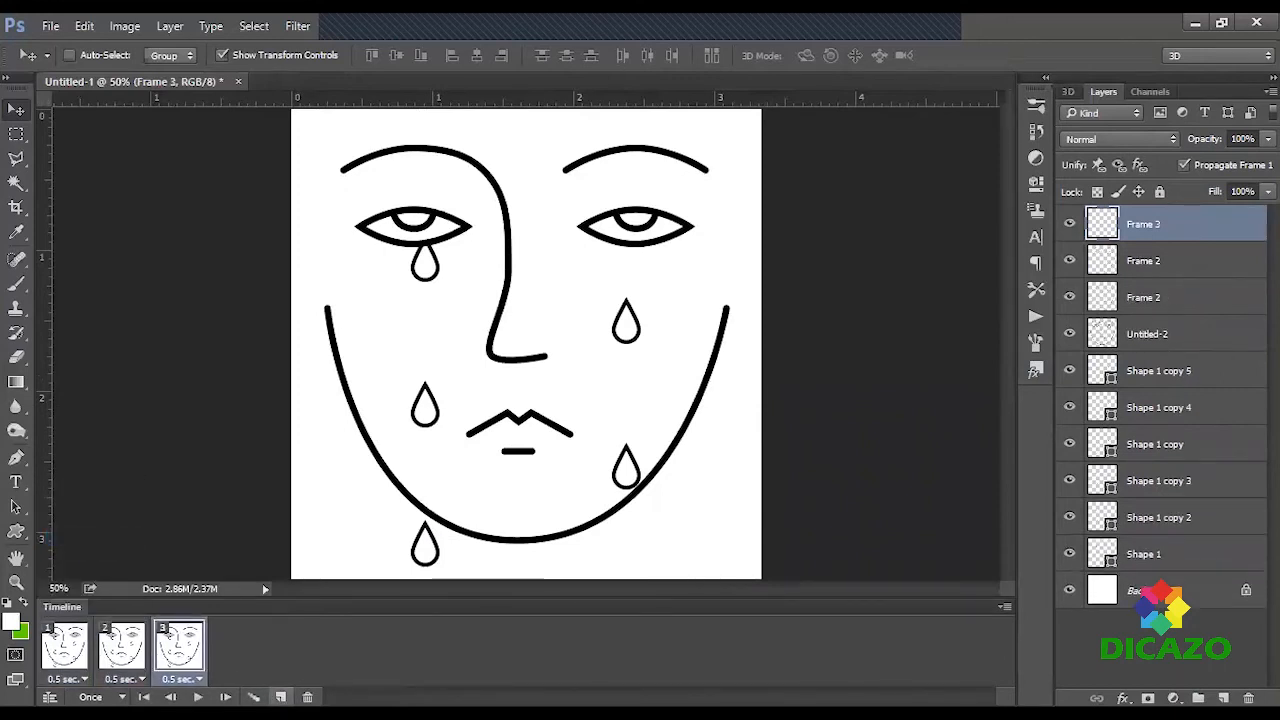
click(281, 697)
click(281, 697)
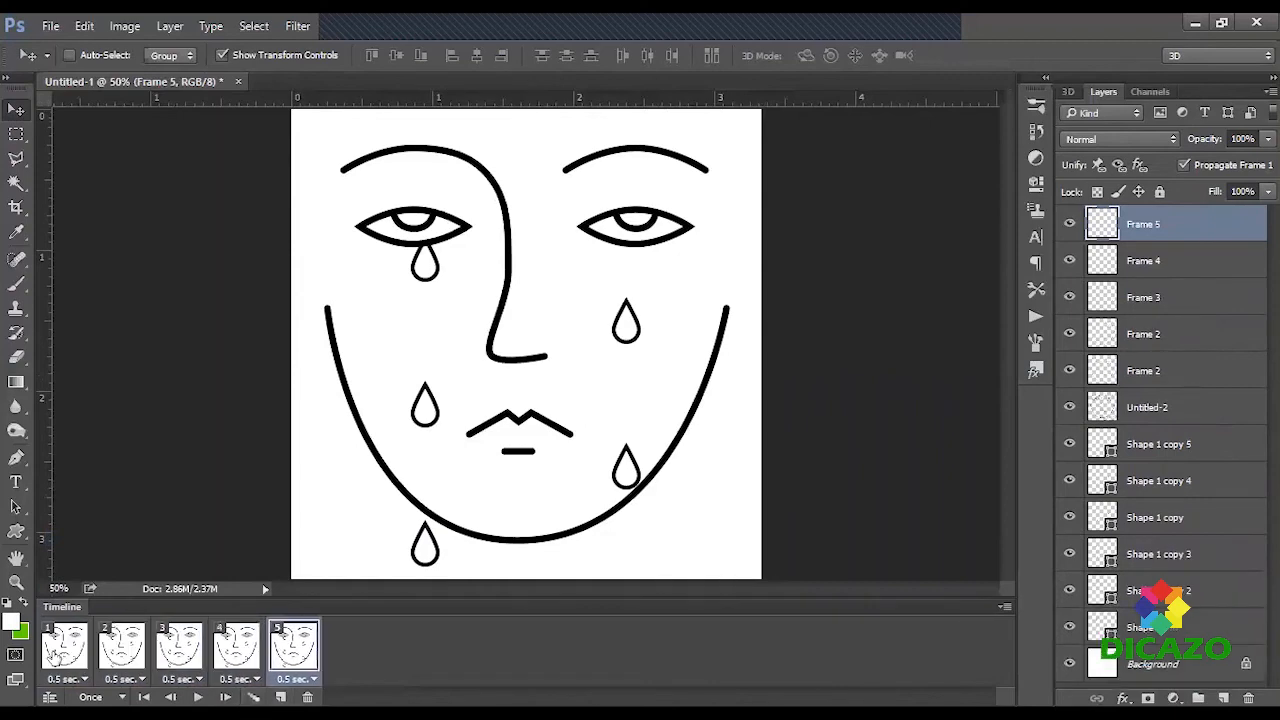
Step: With frame 1 active, delete the five empty layers named Frame 2 to Frame 5 above the face layer
click(55, 655)
shift+click(1157, 373)
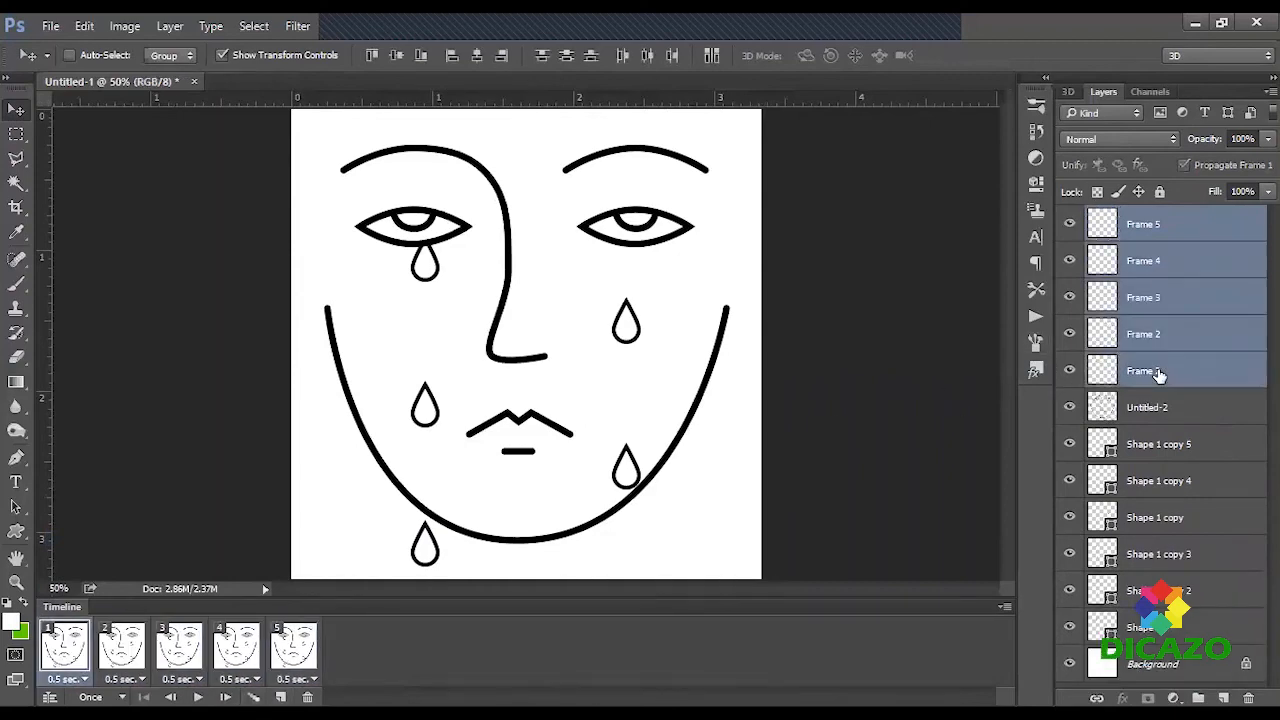
key(Delete)
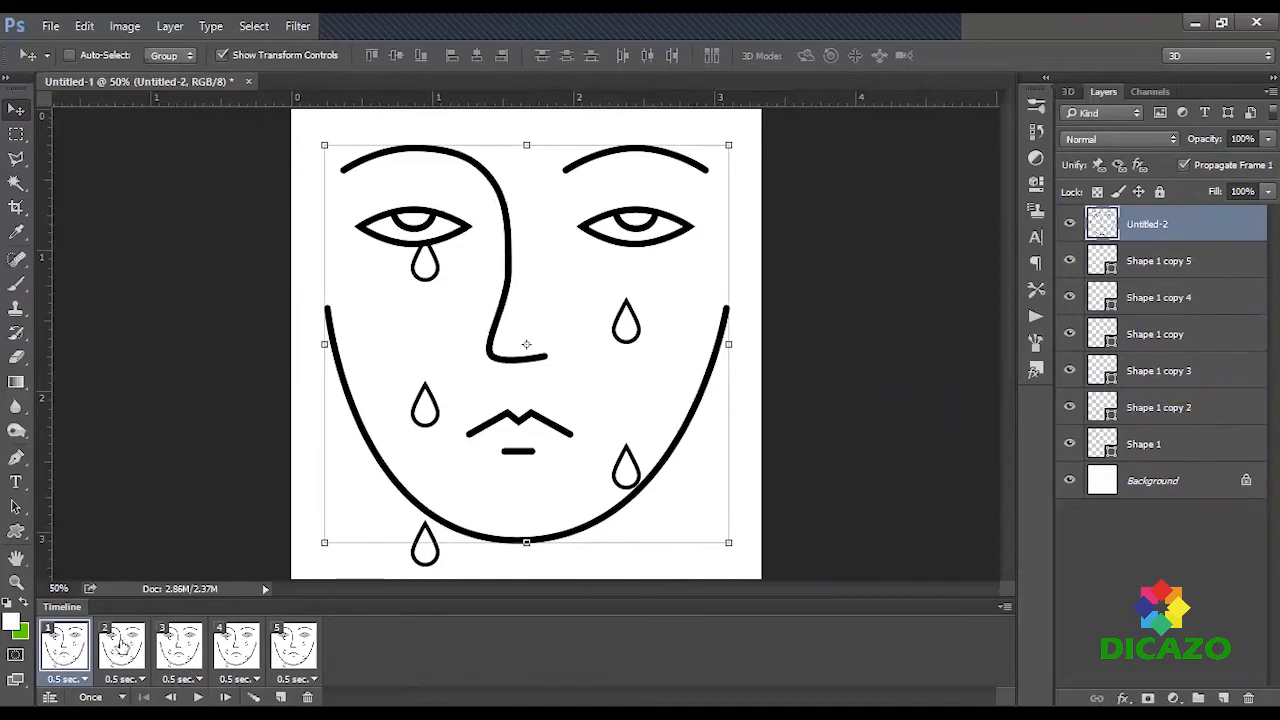
Step: In frame 2, move the Shape 1, Shape 1 copy 2 and Shape 1 copy 3 teardrops down together, the uppermost reaching mid-cheek
click(119, 645)
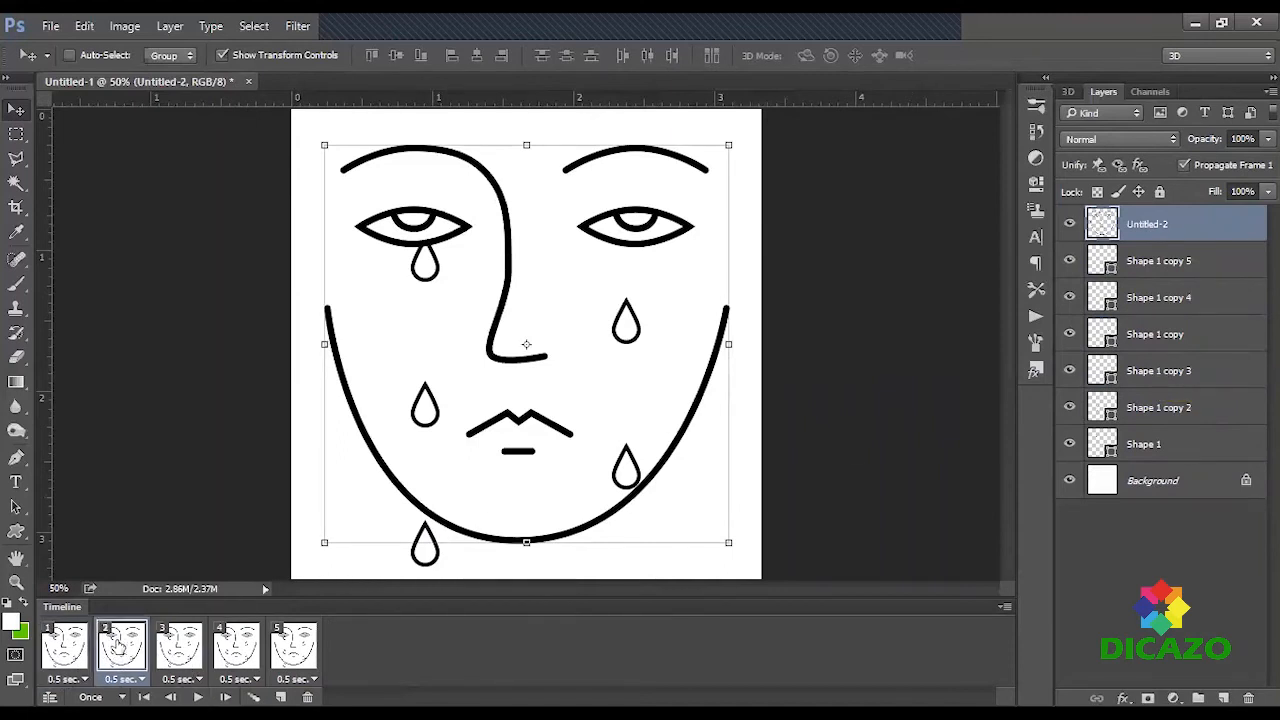
click(1172, 444)
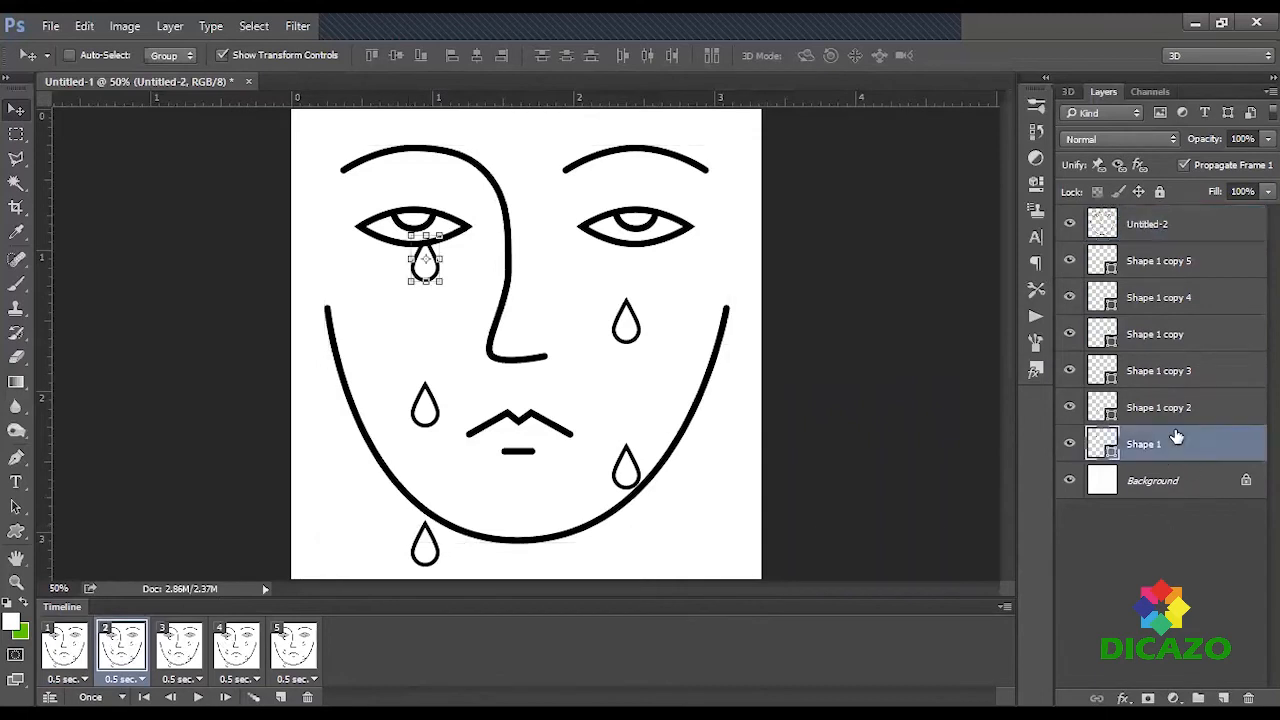
shift+click(1172, 406)
shift+click(1170, 372)
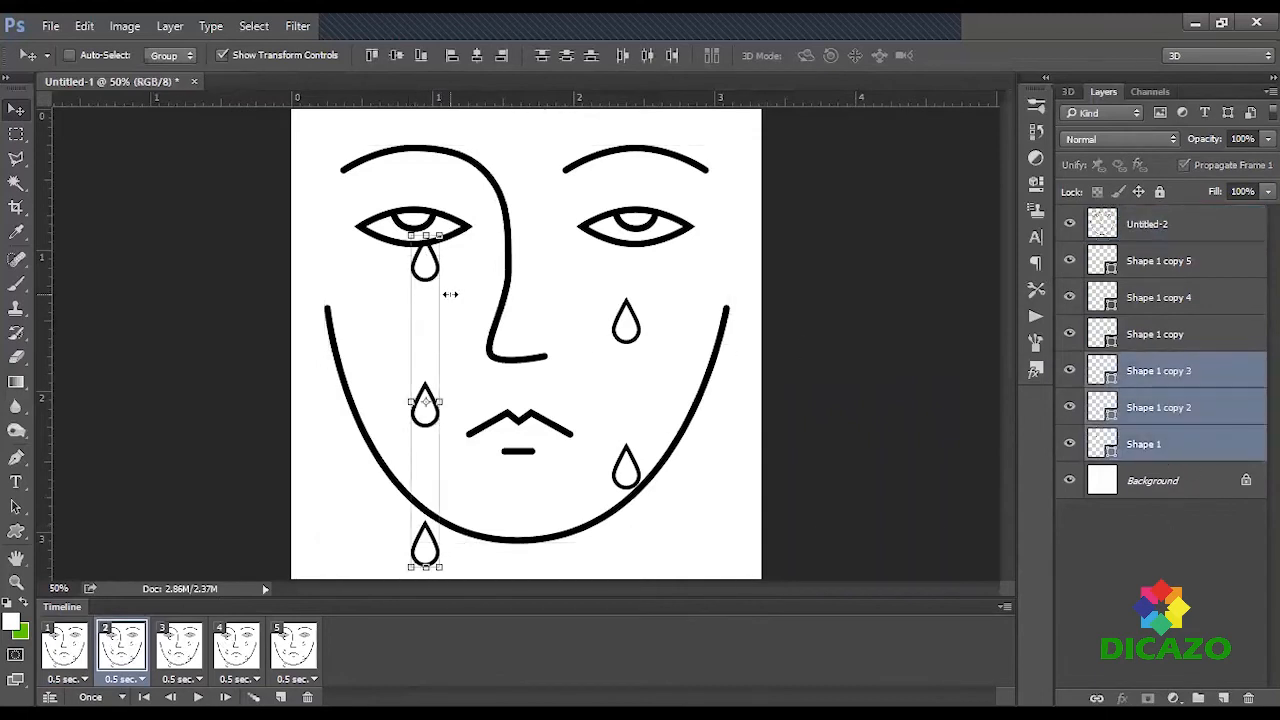
drag(467, 296, 477, 374)
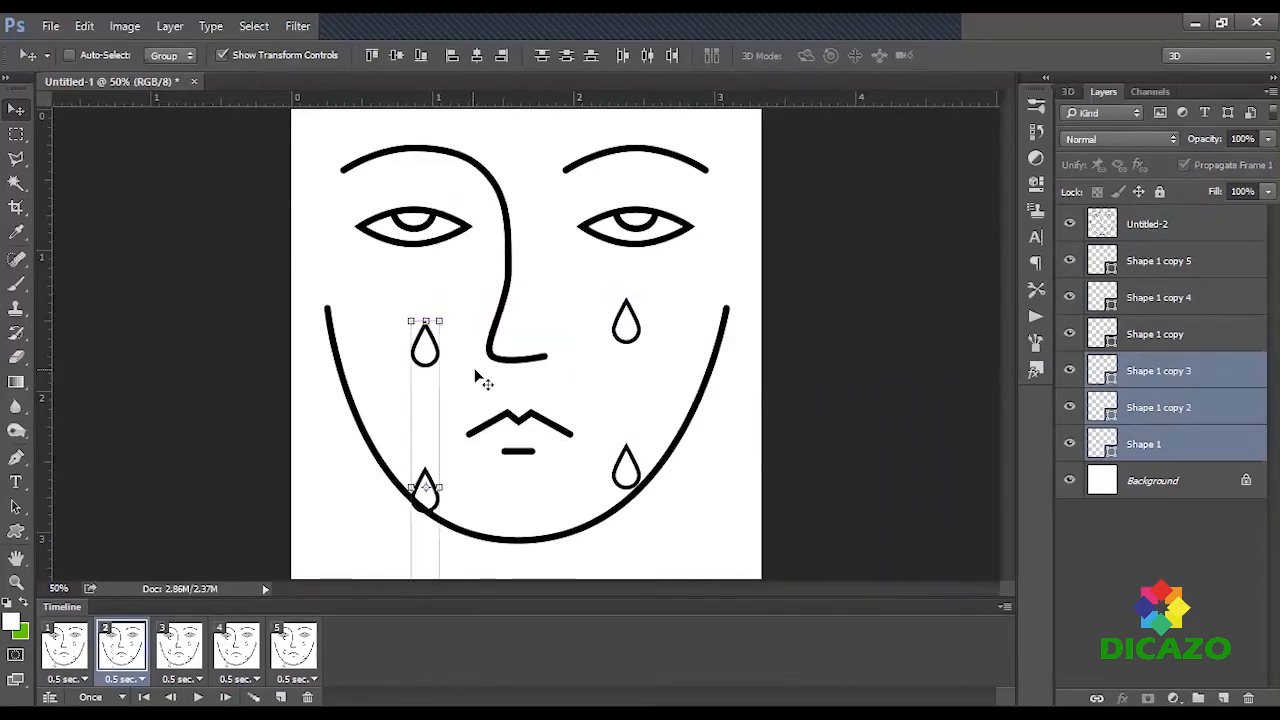
Step: In frame 2, move the three right-side teardrops down together, and reposition Shape 1 copy 5 directly under the right eye
click(1148, 336)
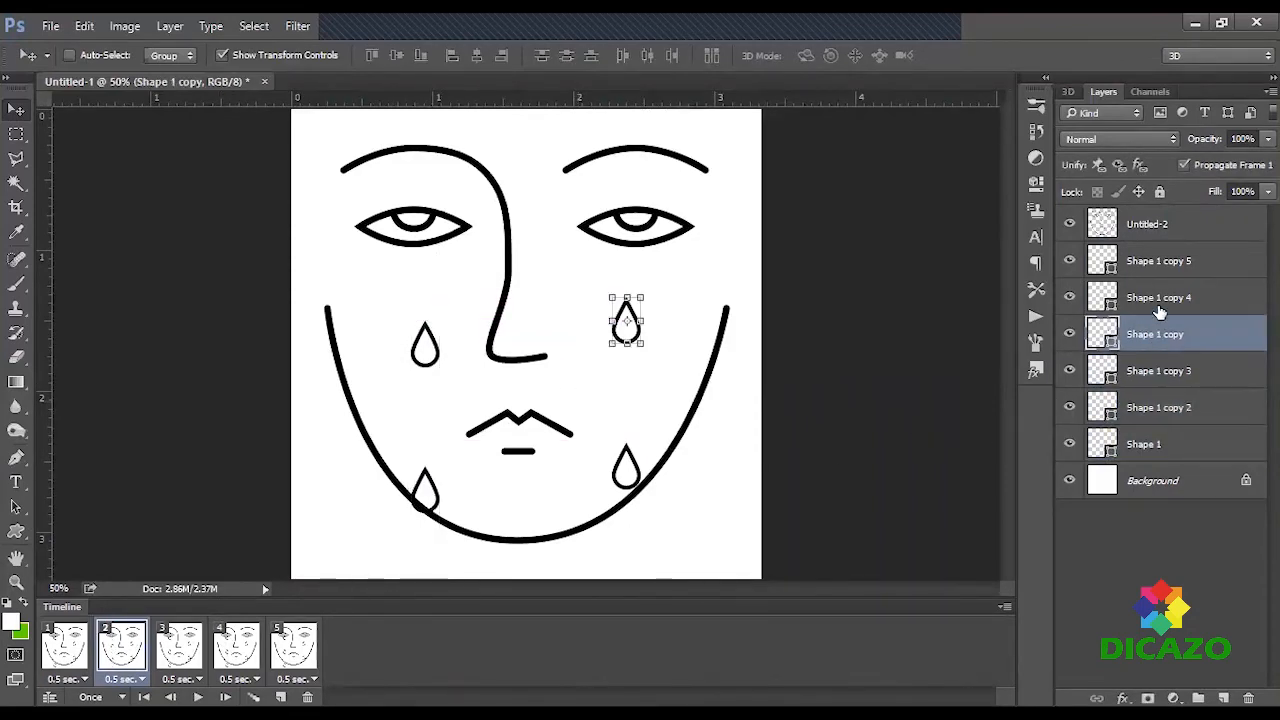
ctrl+click(1158, 298)
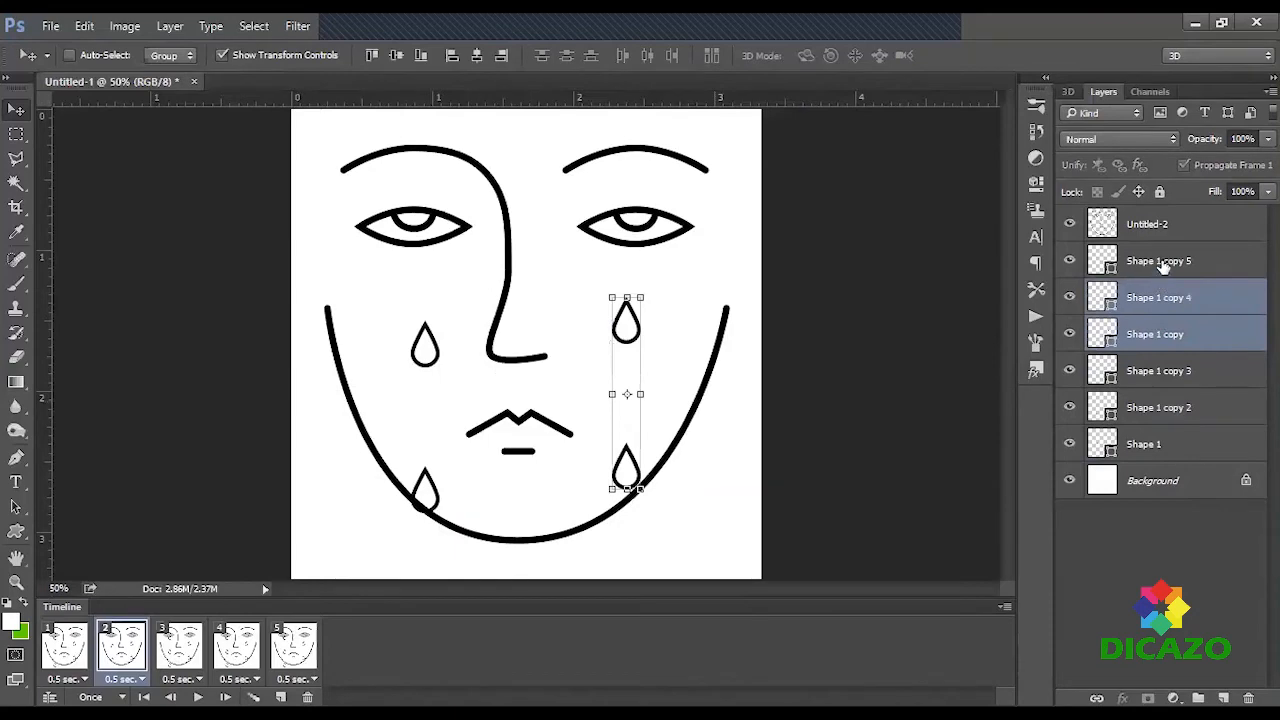
ctrl+click(1160, 262)
drag(698, 340, 700, 425)
click(1190, 268)
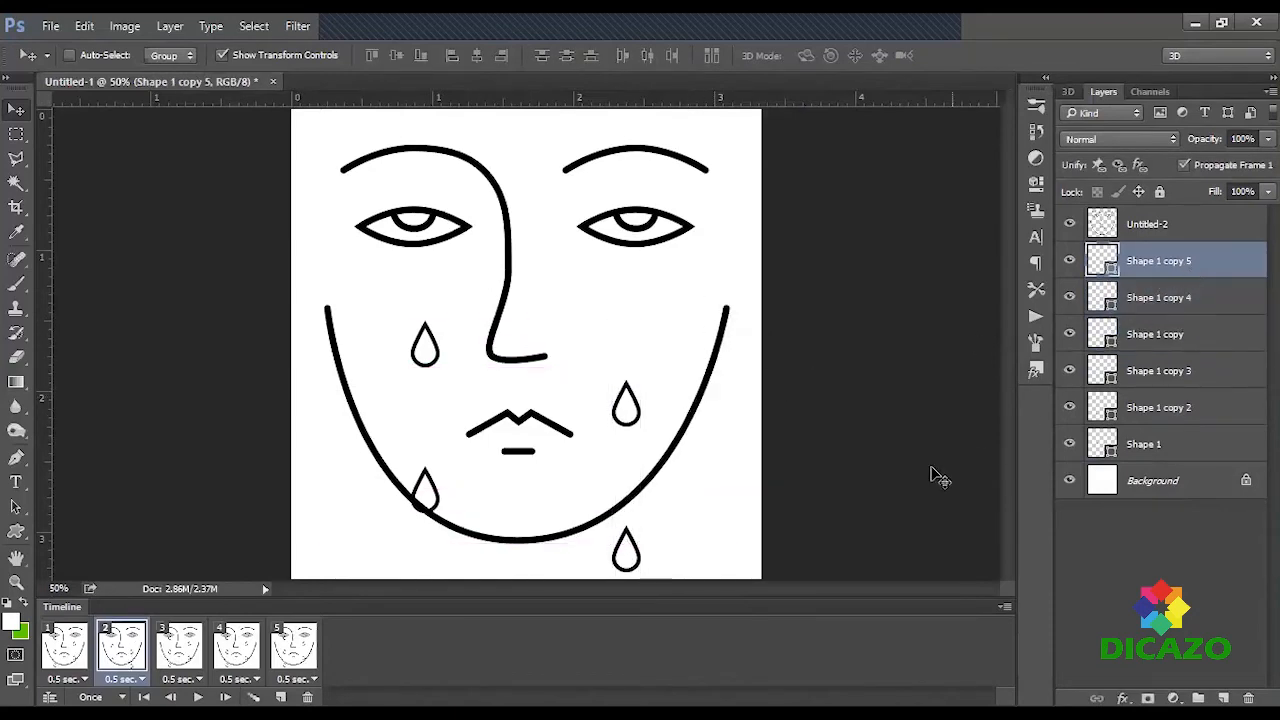
drag(723, 560, 694, 136)
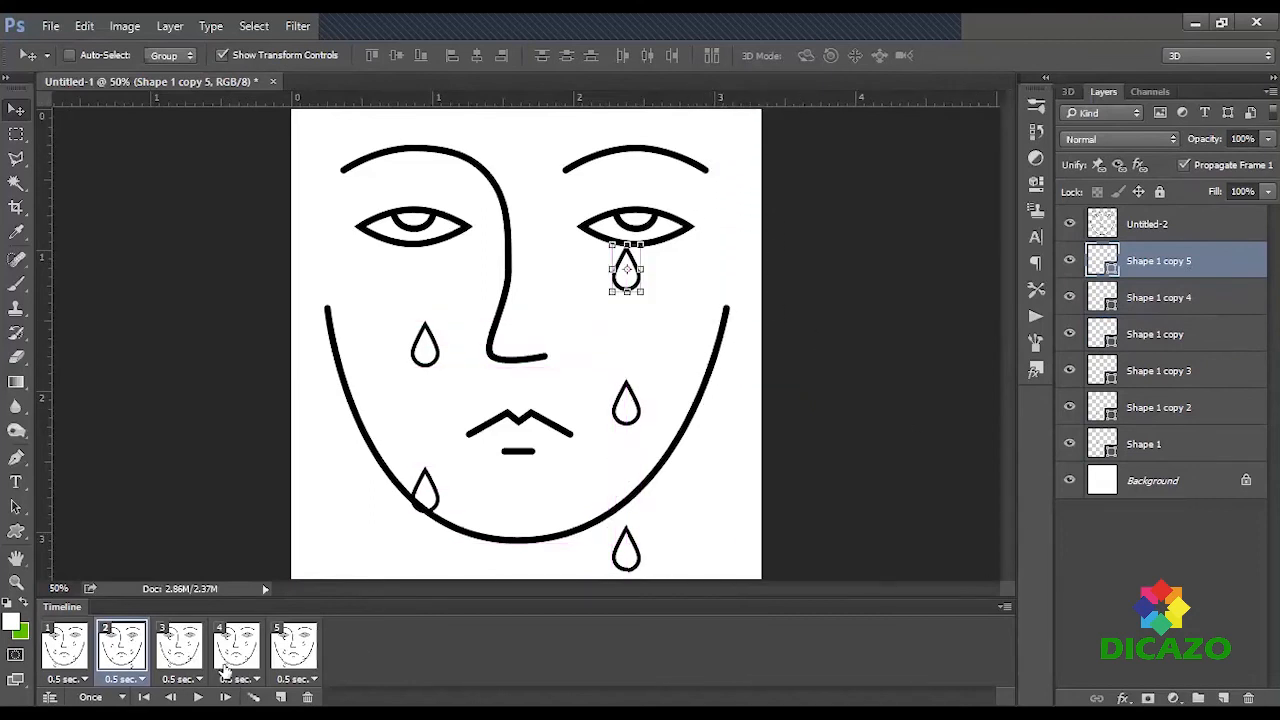
Step: Compare the teardrop positions across the five animation frames
click(62, 650)
click(114, 651)
click(72, 658)
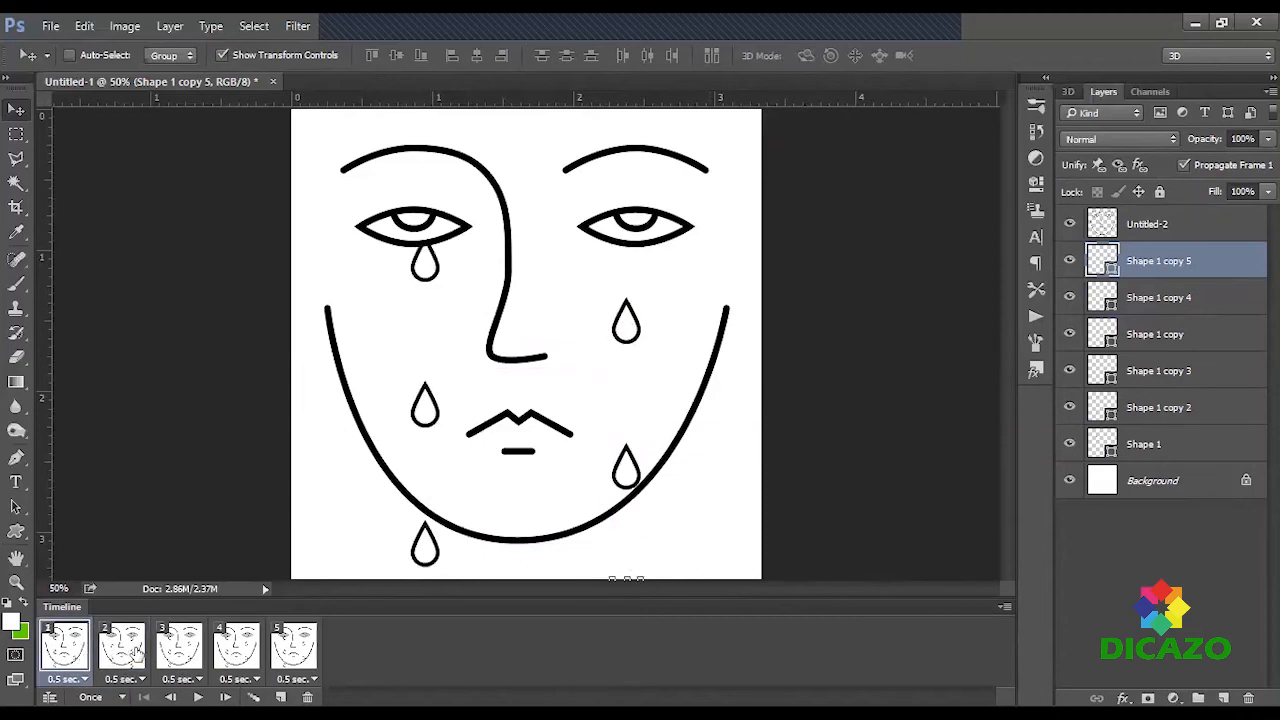
click(137, 652)
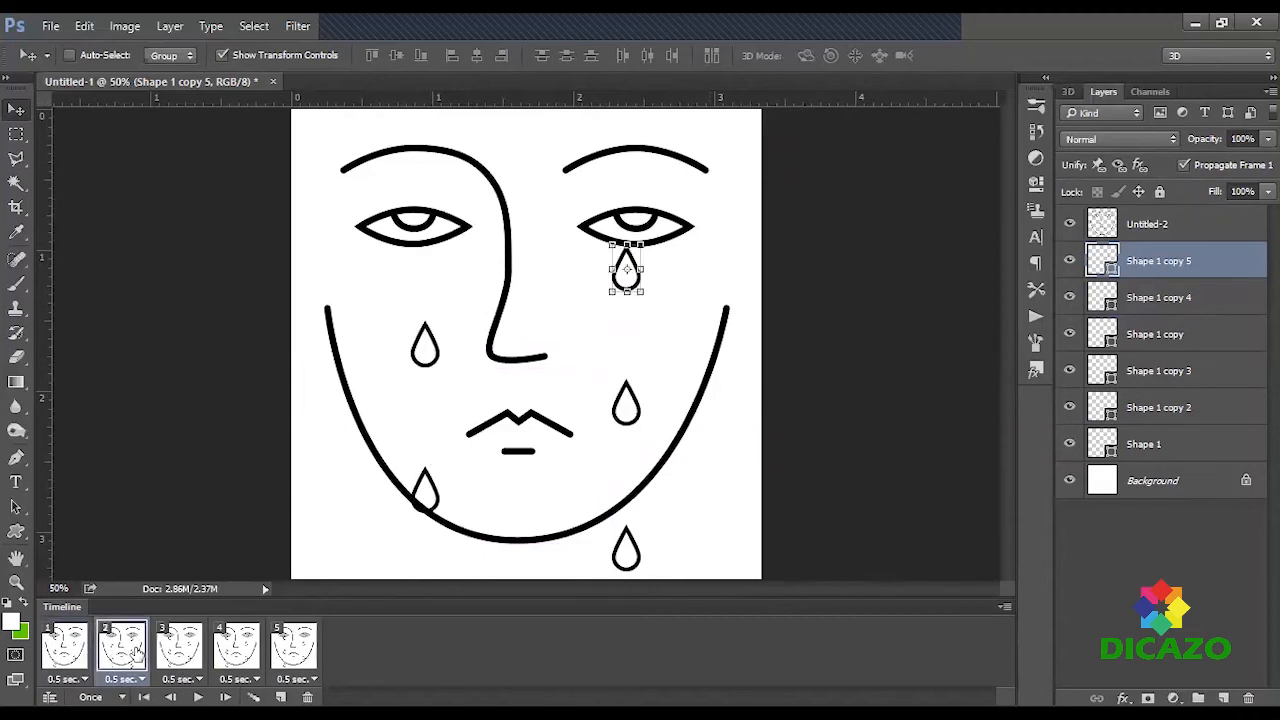
click(180, 655)
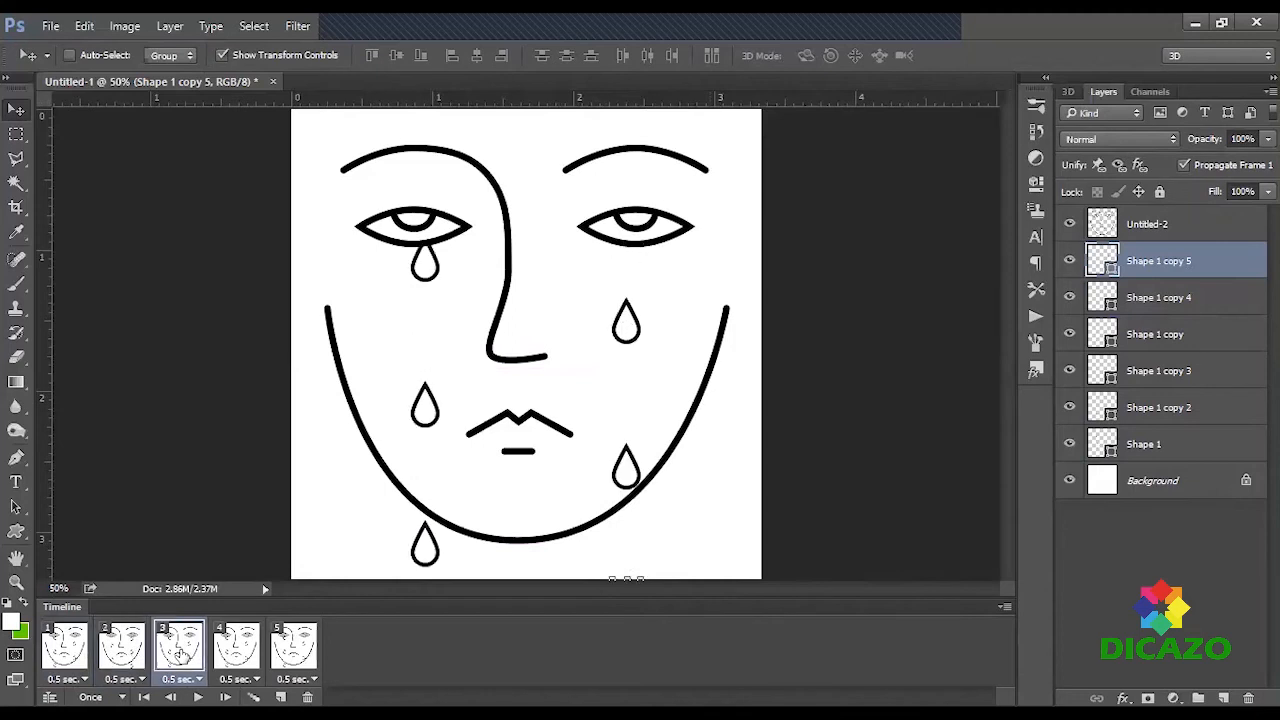
click(1157, 448)
click(1163, 418)
click(1155, 440)
shift+click(1155, 416)
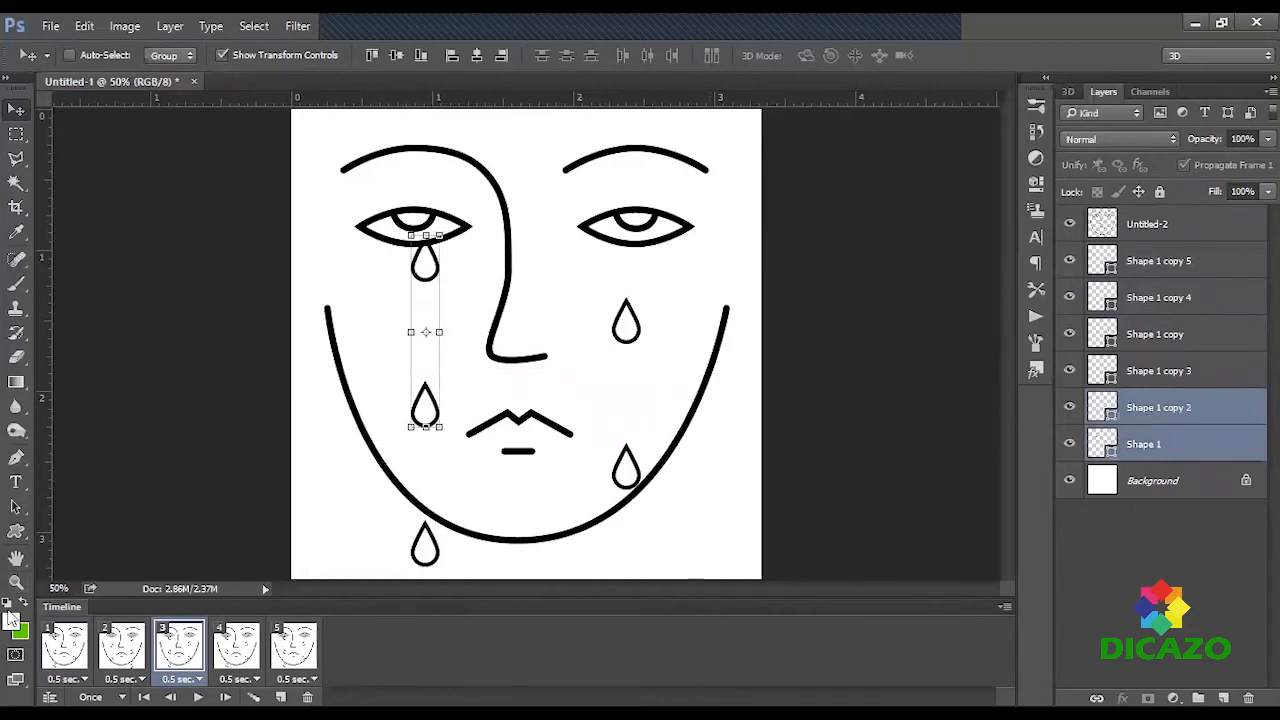
click(64, 646)
click(122, 658)
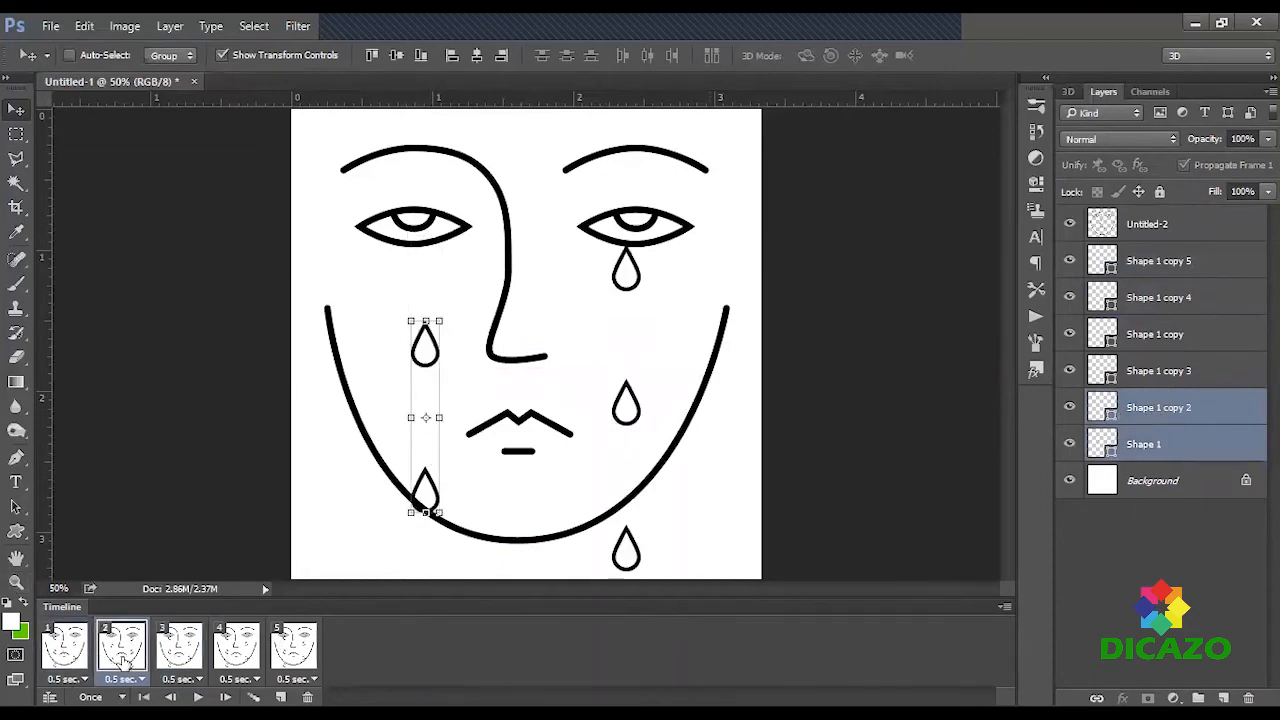
click(182, 658)
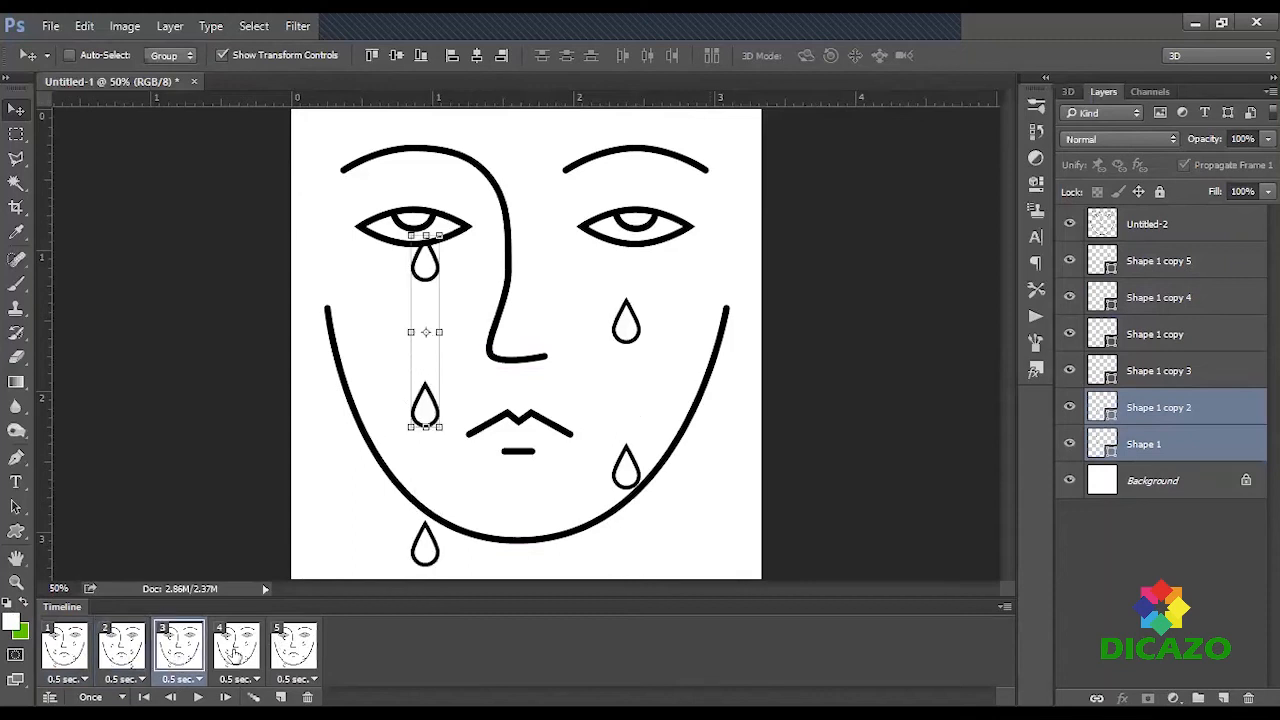
click(124, 651)
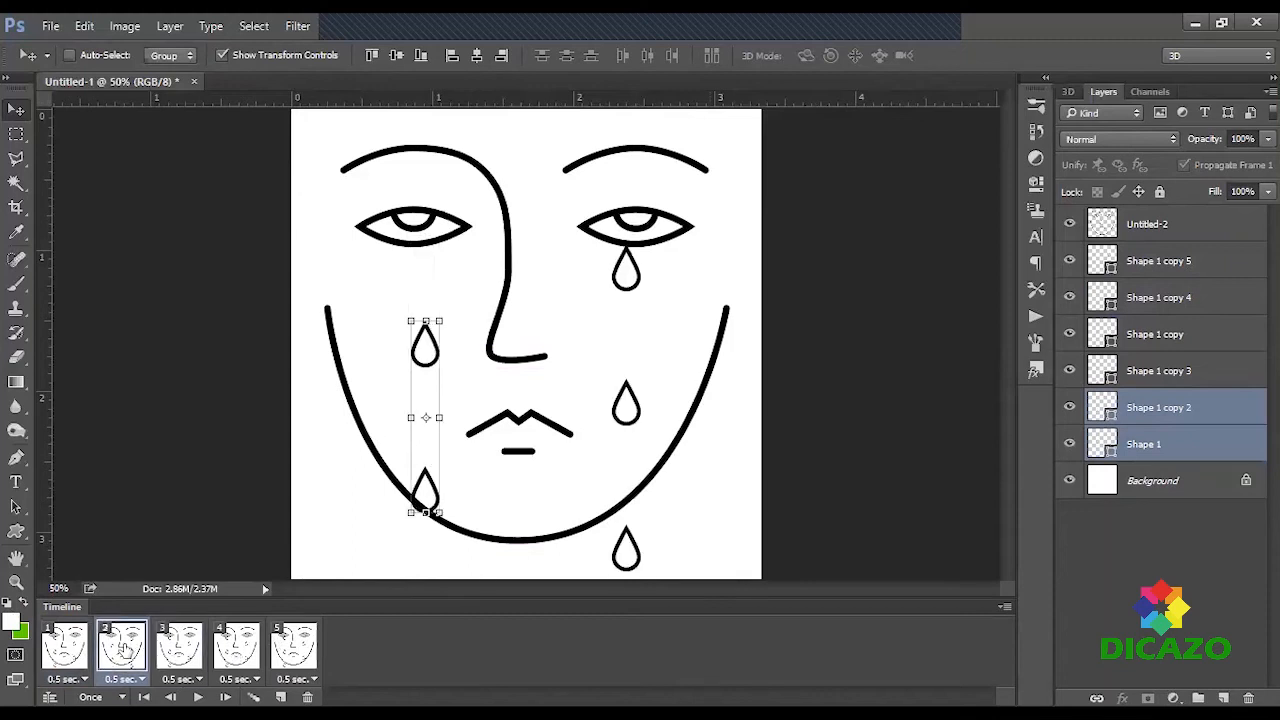
click(228, 640)
click(308, 645)
click(190, 650)
click(215, 652)
click(293, 650)
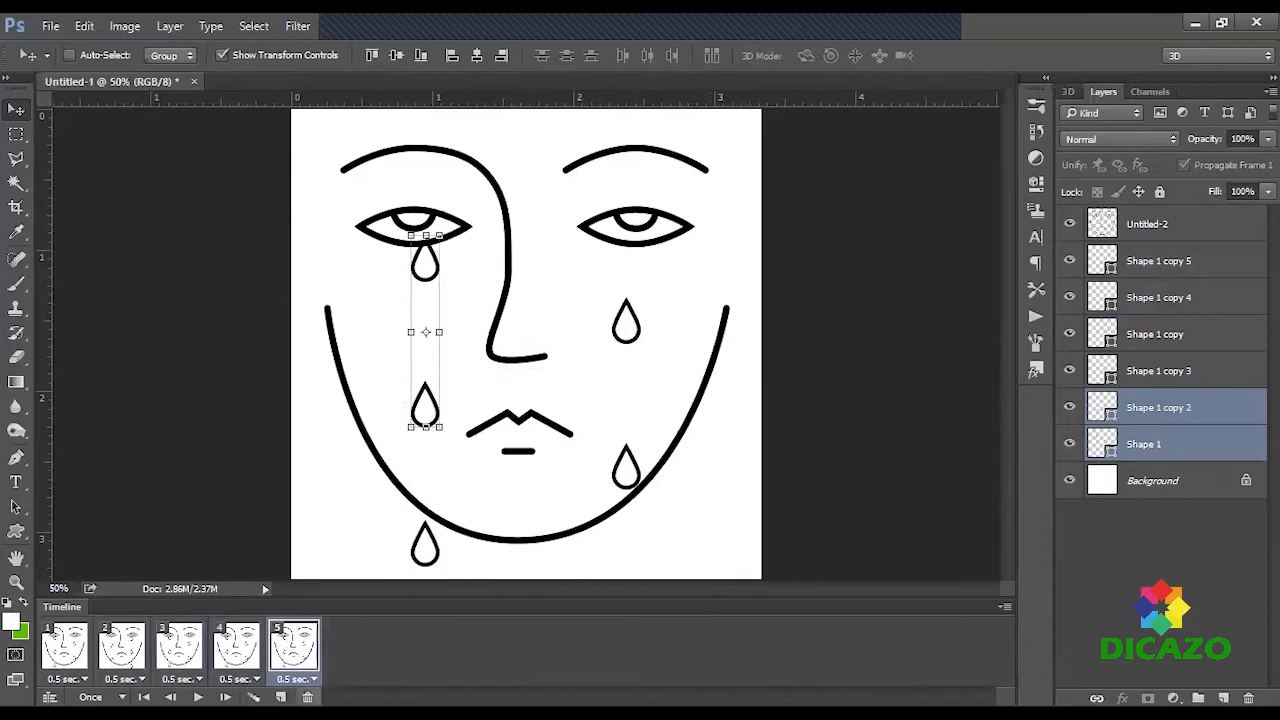
Step: Delete the last two frames and rebuild frames 4 and 5 as copies of earlier frames, alternating the two teardrop positions
click(308, 697)
click(308, 697)
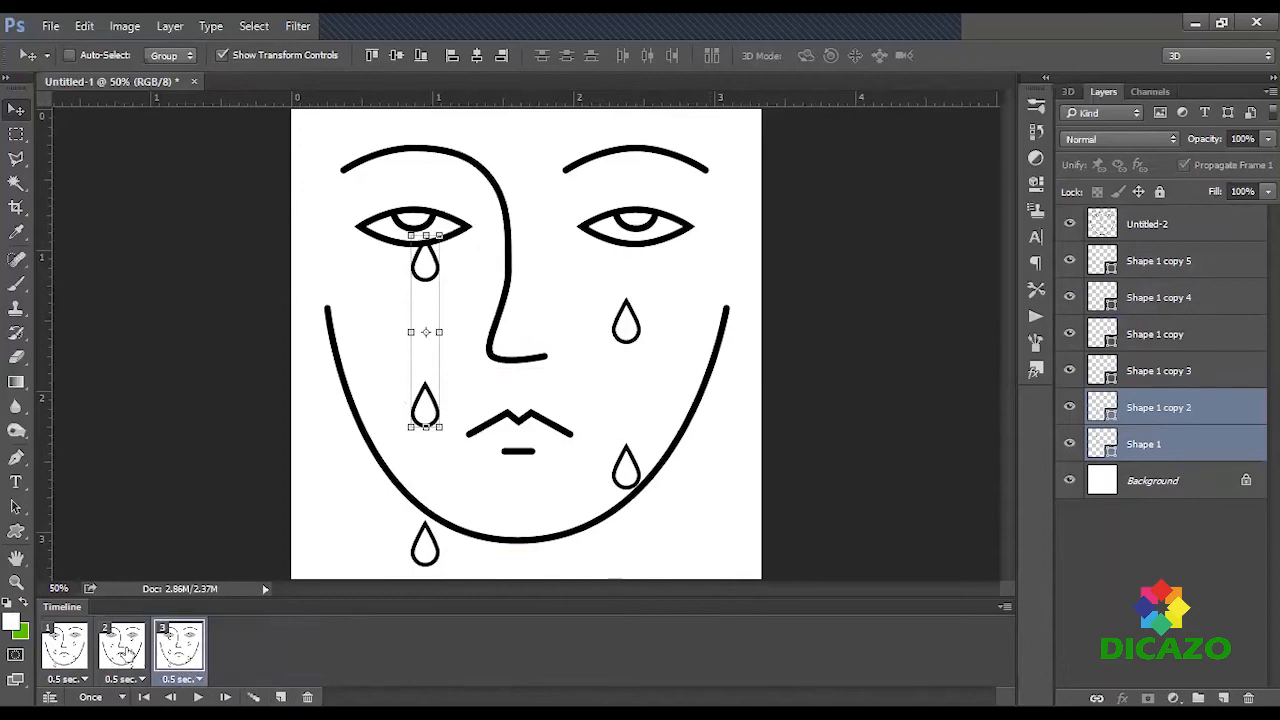
click(122, 652)
drag(125, 652, 295, 652)
click(64, 652)
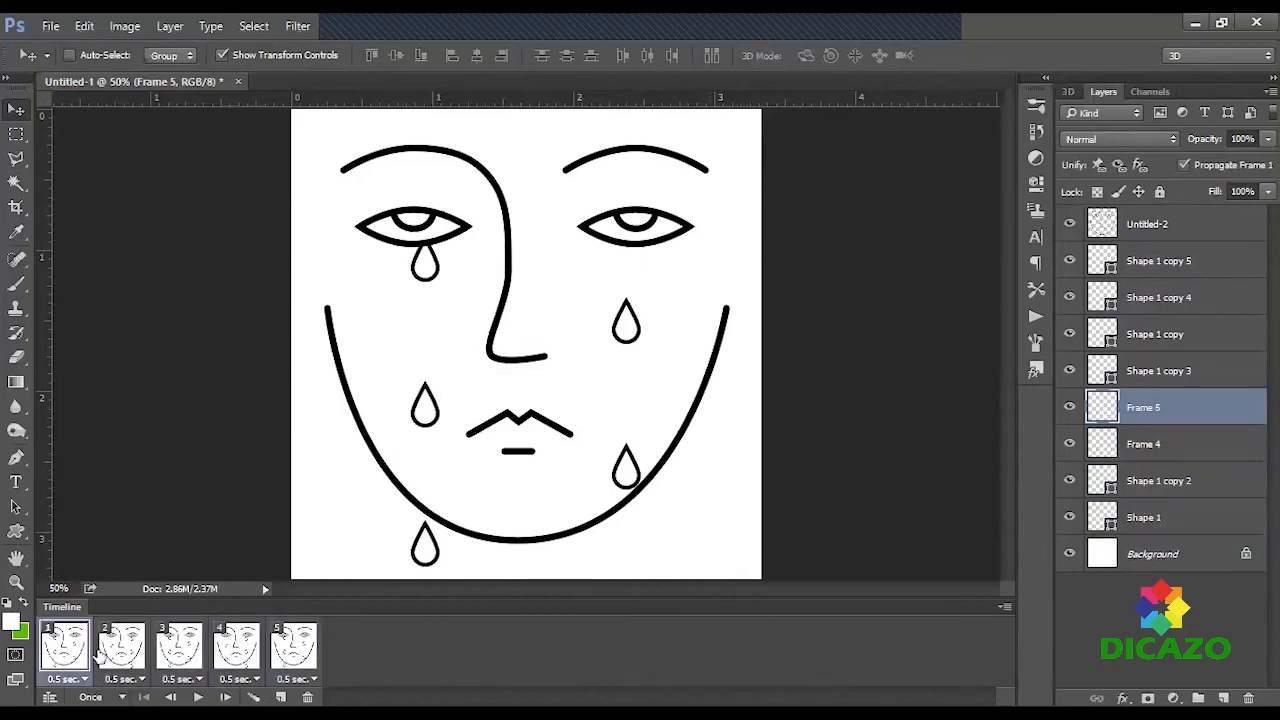
Step: Check frames 2 to 5 one after another and play the animation from the first frame
click(127, 652)
click(172, 655)
click(222, 655)
click(288, 655)
click(66, 658)
click(198, 697)
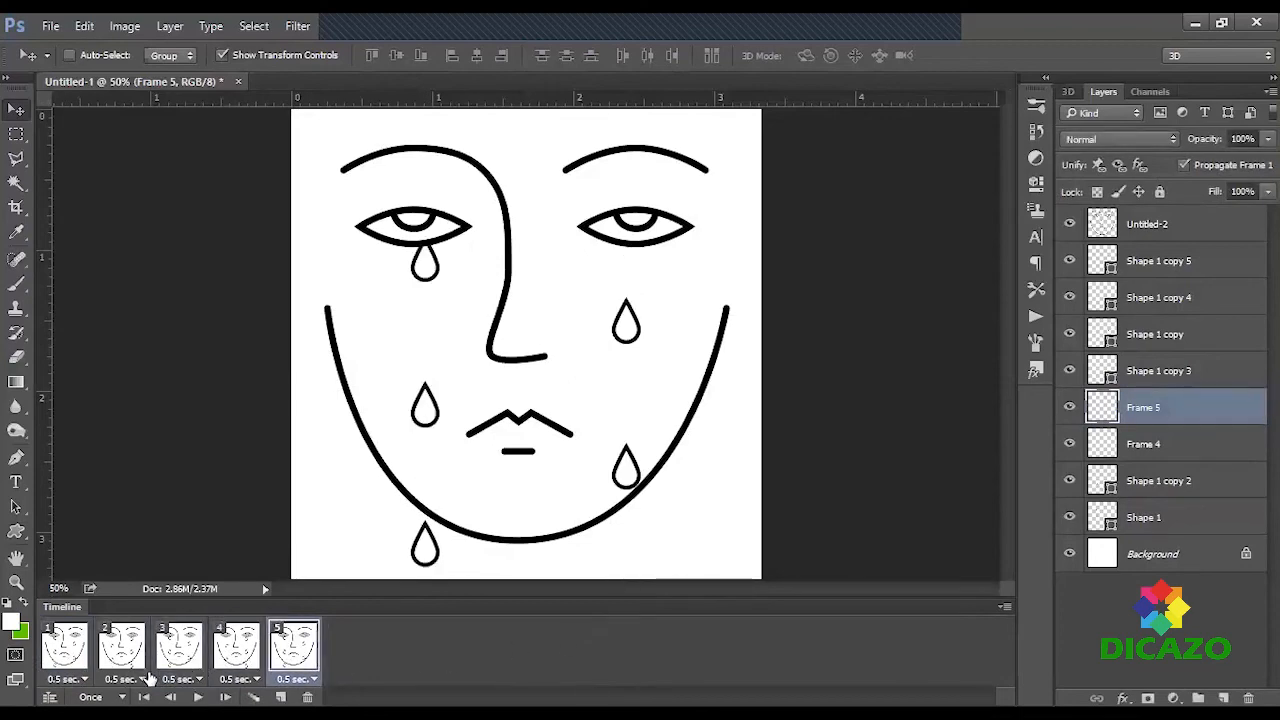
Step: Set the animation to loop forever and preview it from the first frame
click(95, 697)
click(95, 651)
click(80, 660)
click(198, 697)
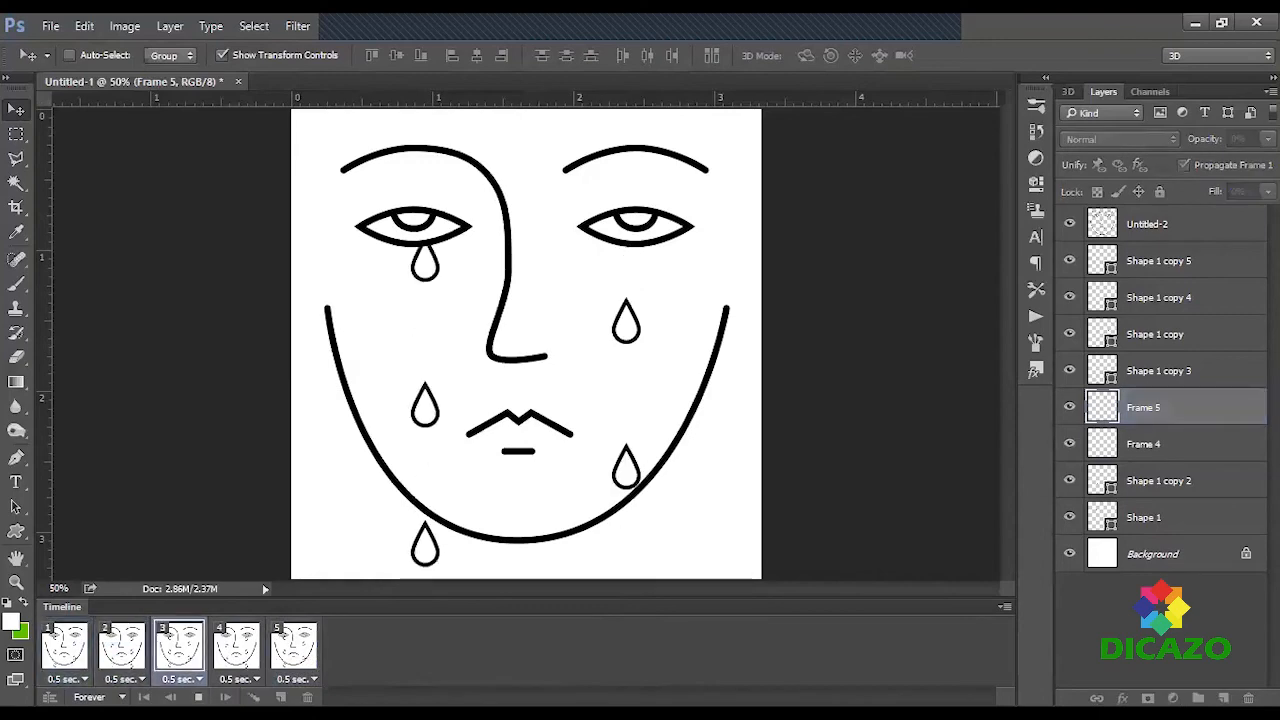
Step: Set the delay of all five frames to 0.2 seconds
click(65, 668)
click(68, 679)
click(82, 521)
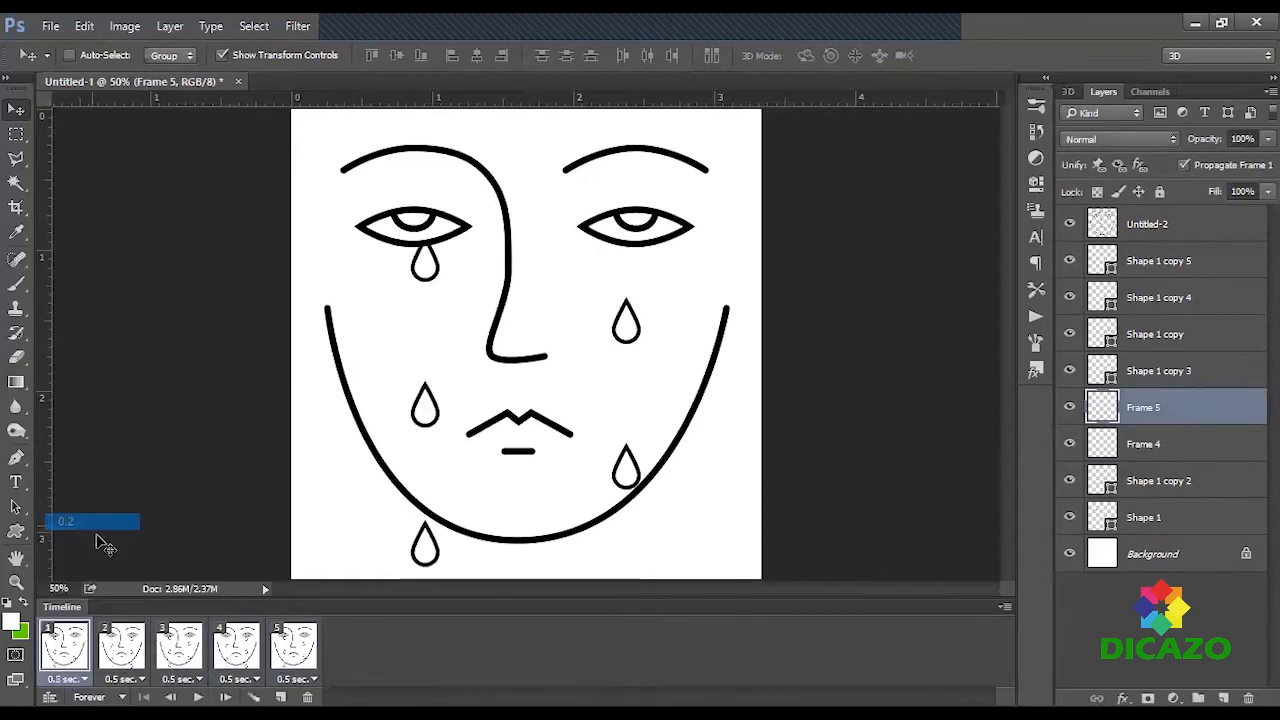
click(124, 660)
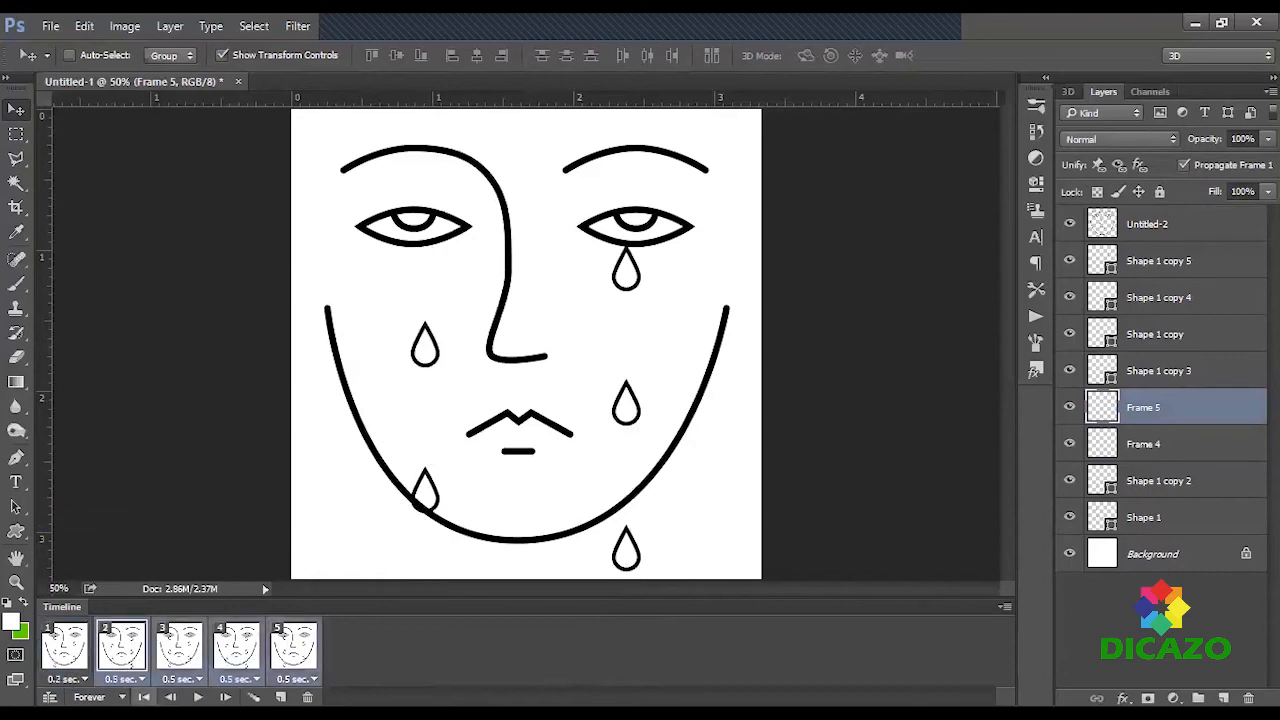
click(124, 679)
click(130, 525)
Step: Play the faster animation from the first frame and stop the playback
click(65, 660)
click(198, 697)
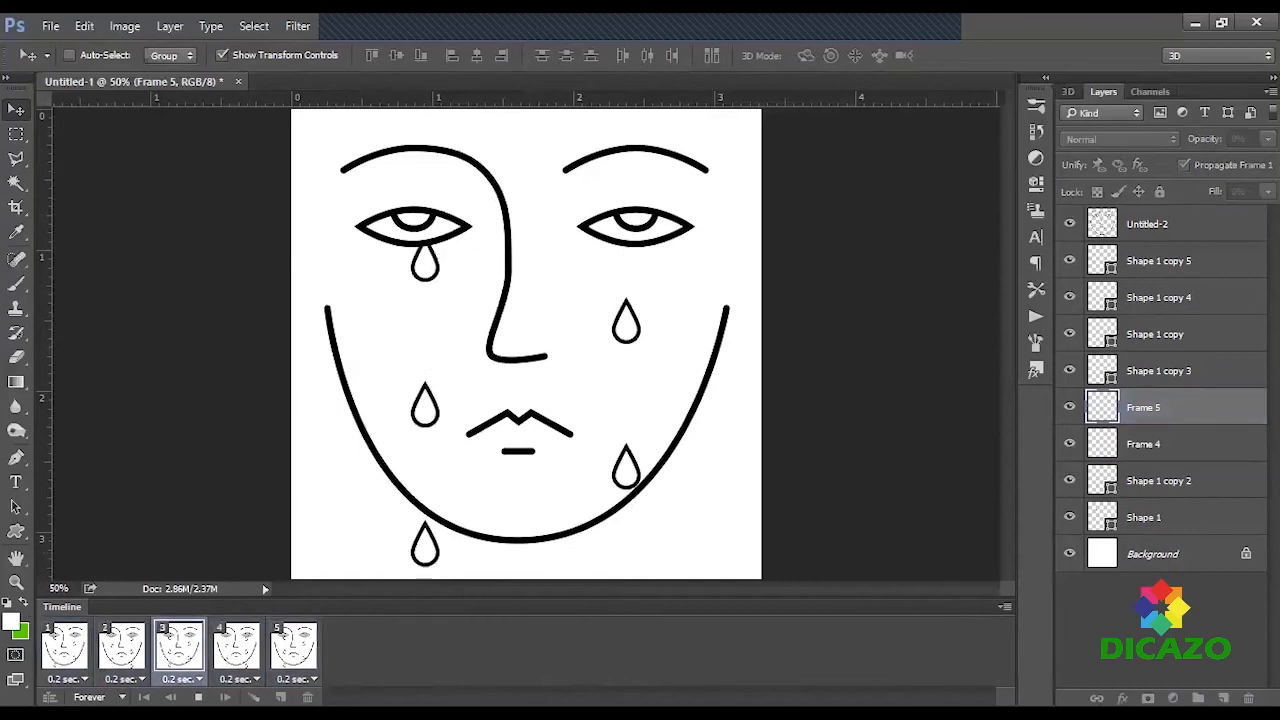
key(space)
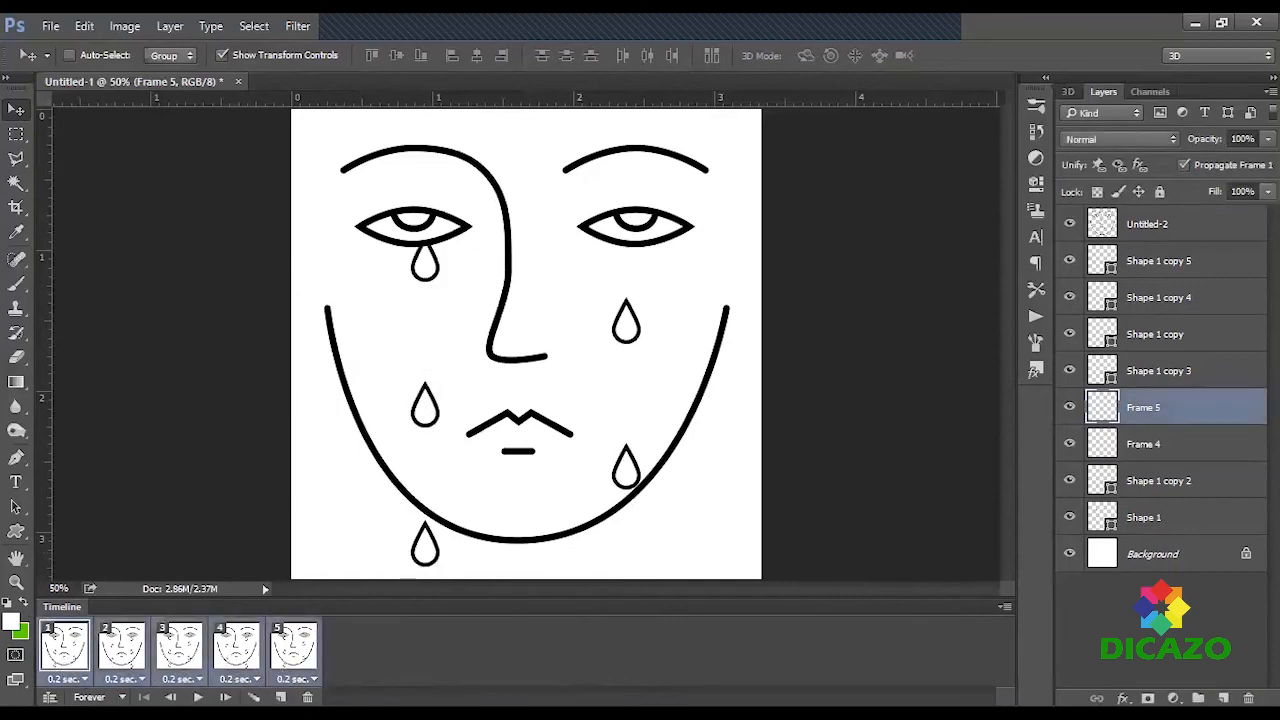
Step: Set the delay of all five frames to 0.5 seconds and preview the animation
click(122, 679)
click(80, 537)
click(57, 660)
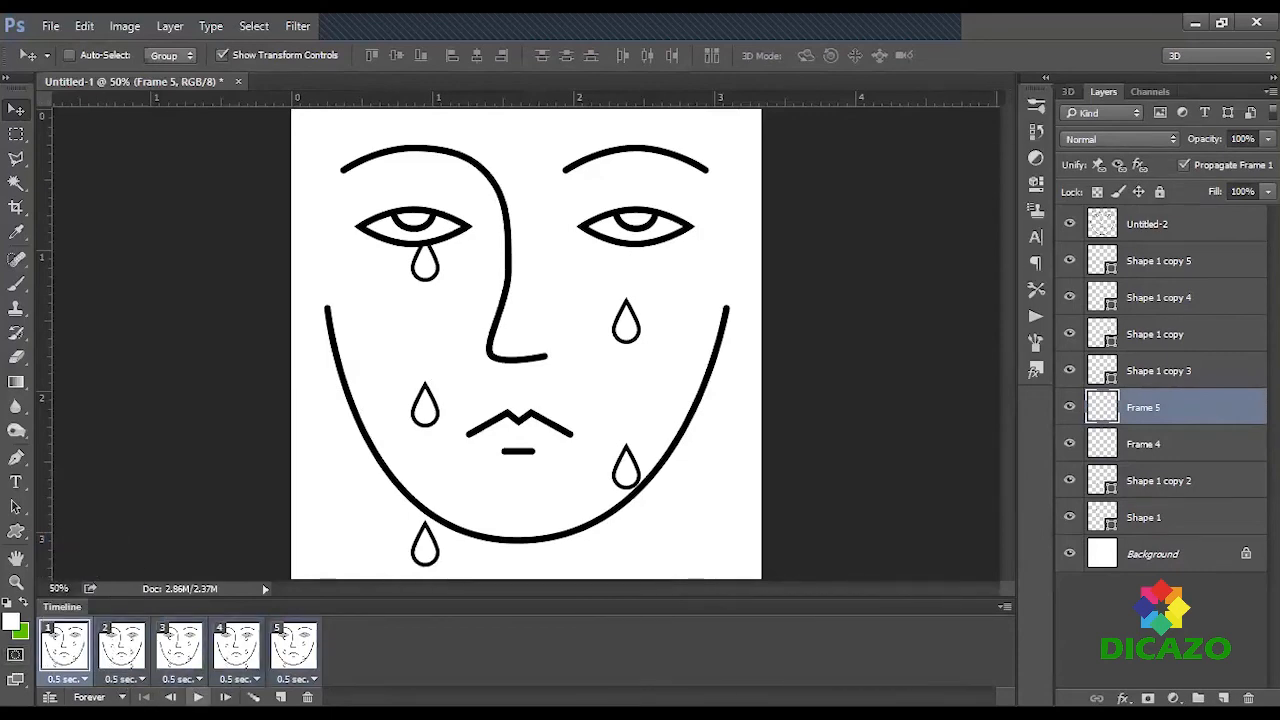
click(198, 697)
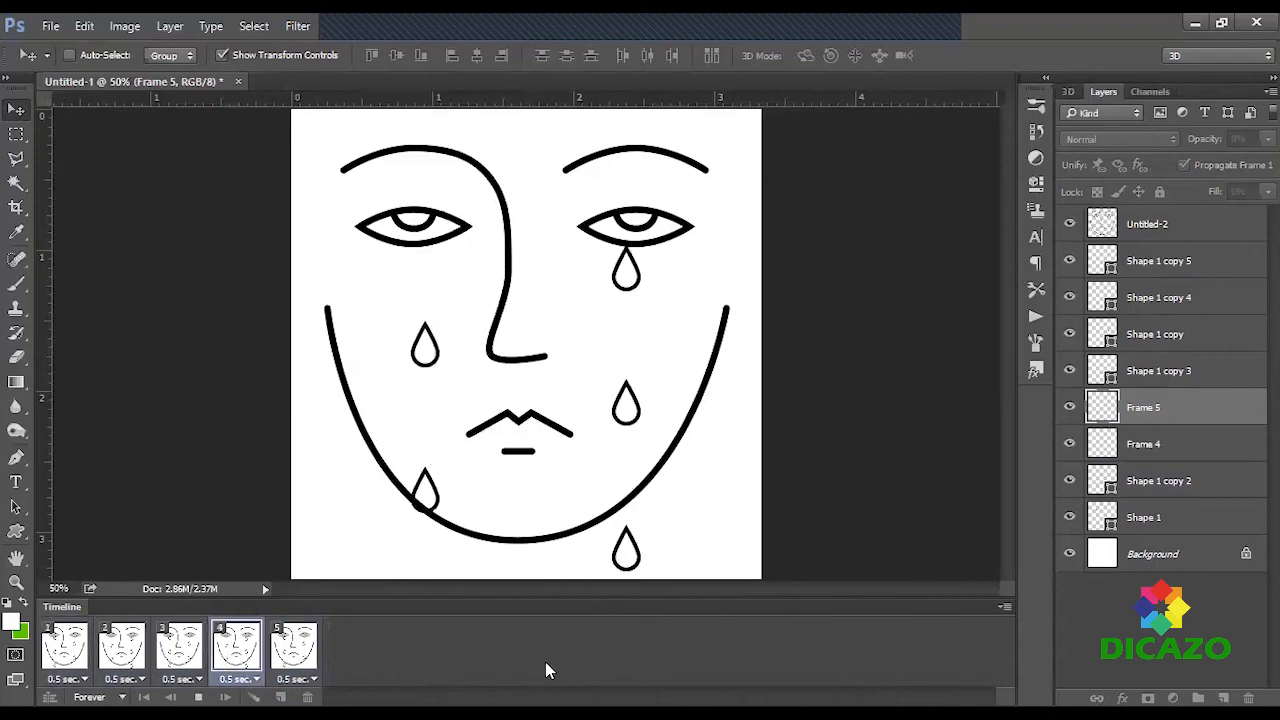
key(space)
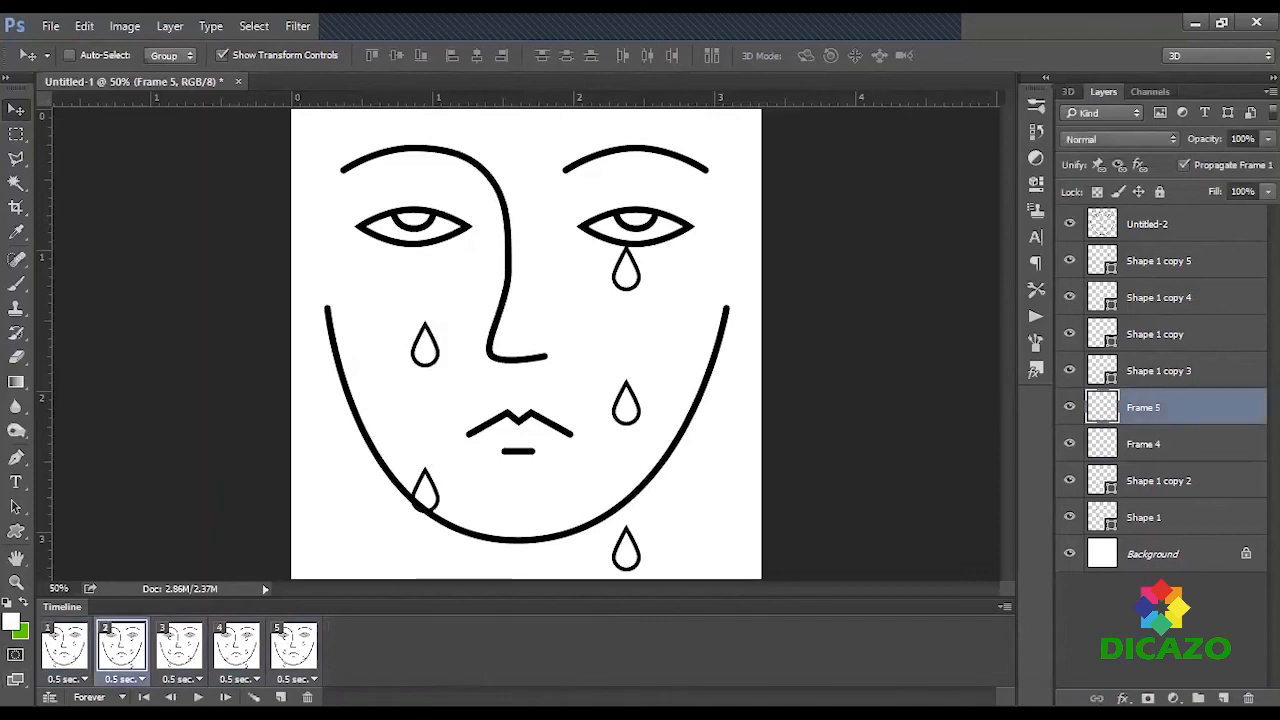
Step: Set the first frame's delay to 0 seconds and preview the animation
click(80, 679)
click(80, 488)
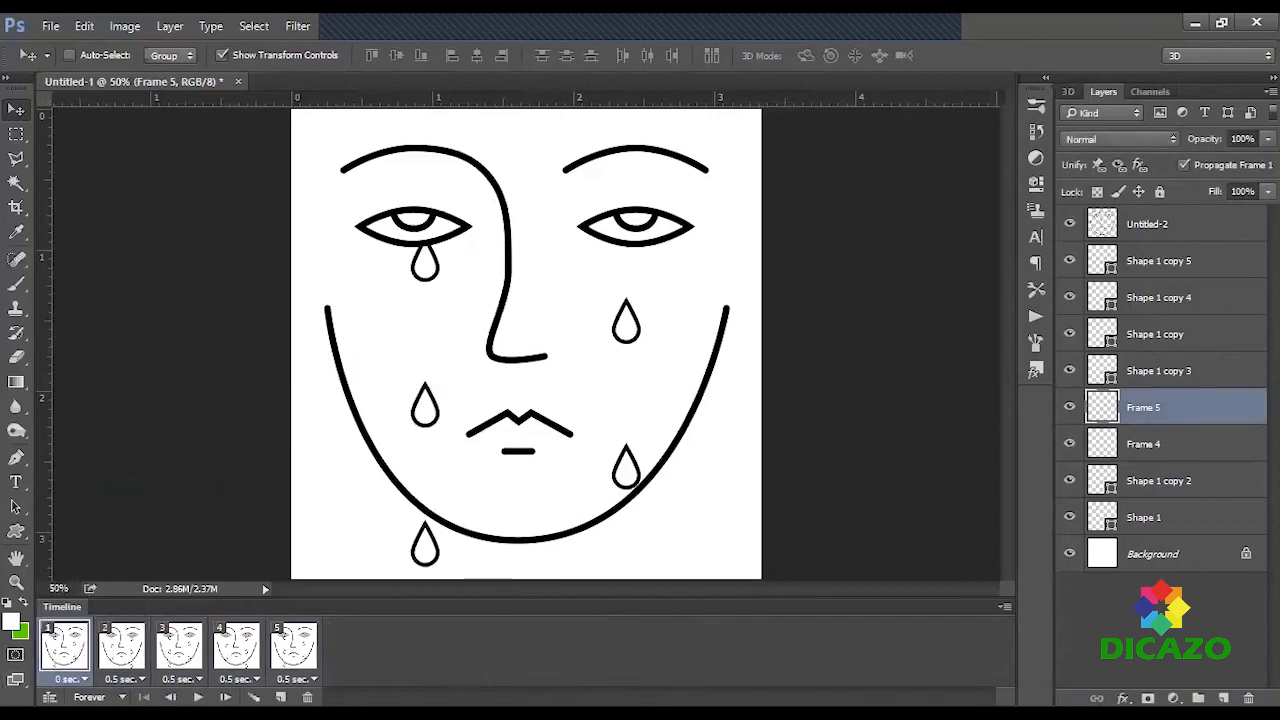
click(198, 697)
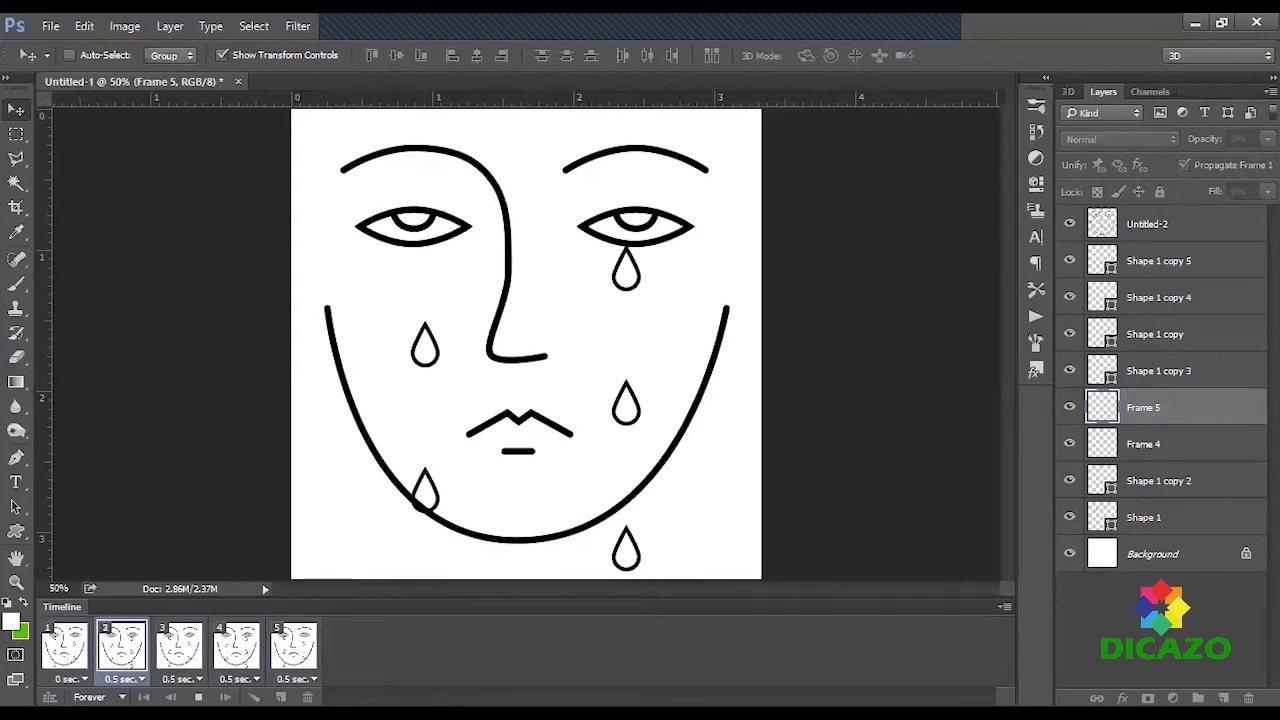
key(space)
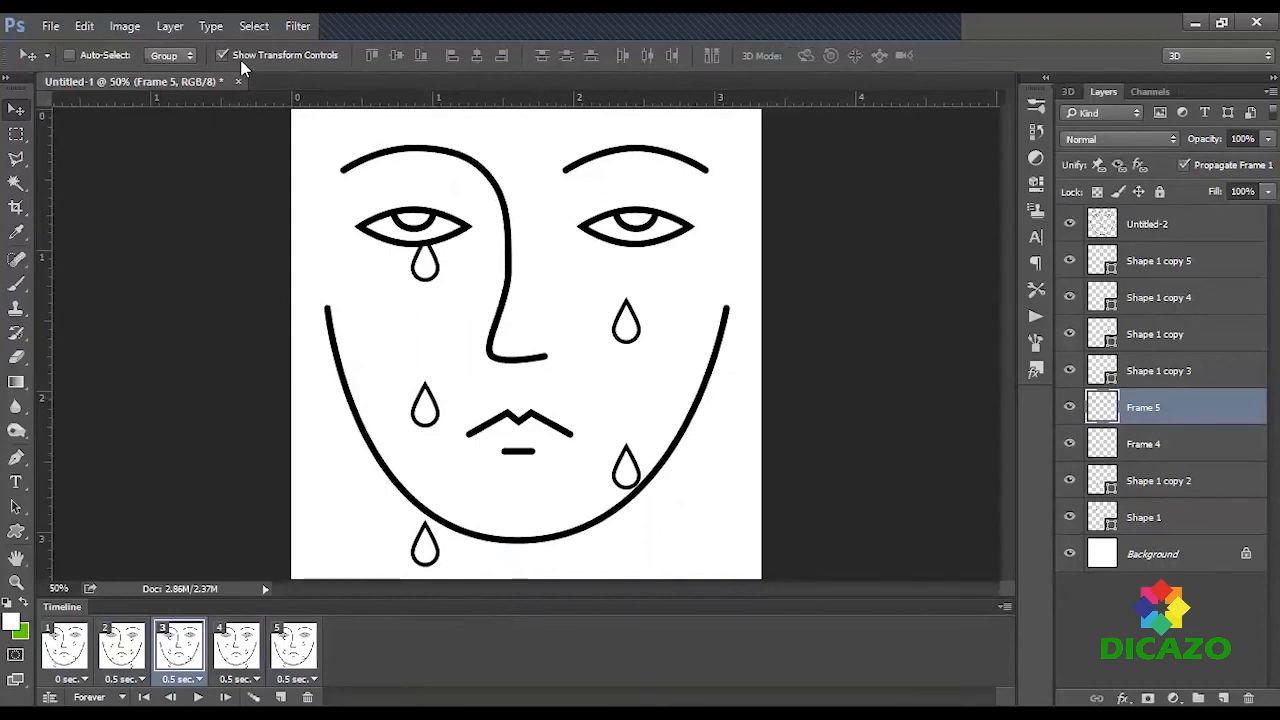
click(50, 25)
click(78, 236)
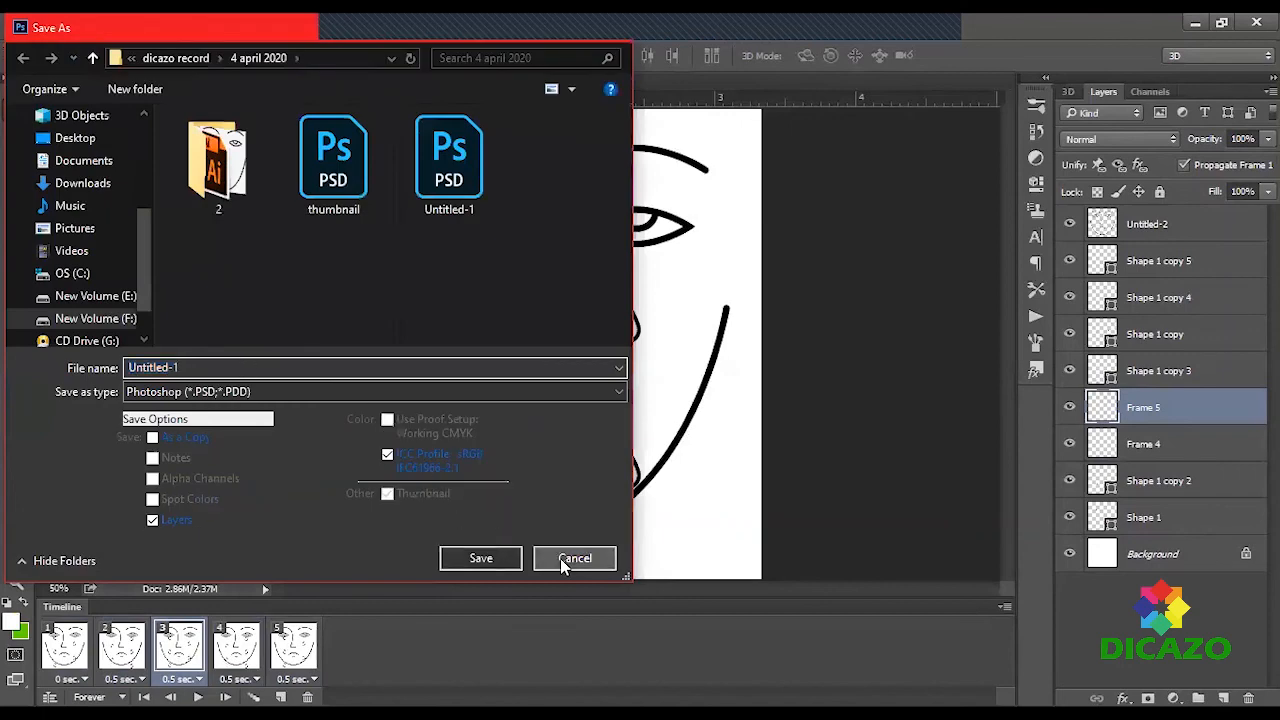
key(Escape)
Step: Set up a Save for Web export of the animation as a GIF that loops forever
click(50, 25)
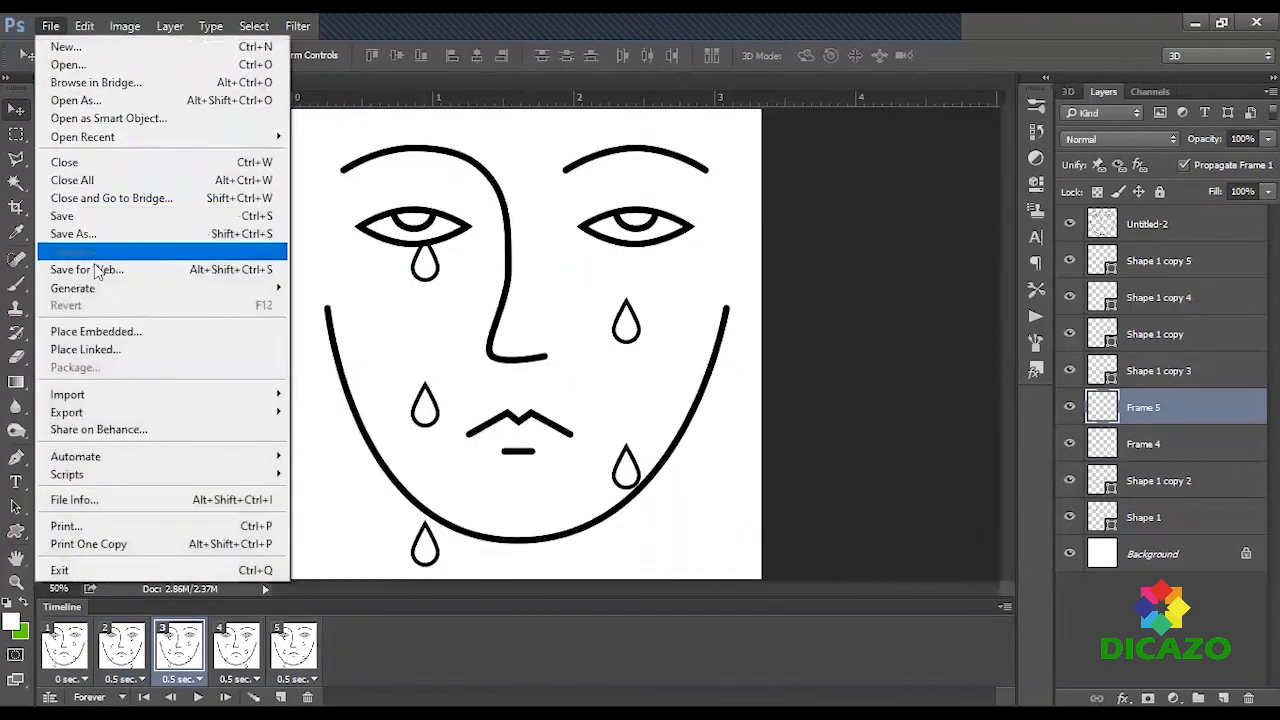
click(125, 270)
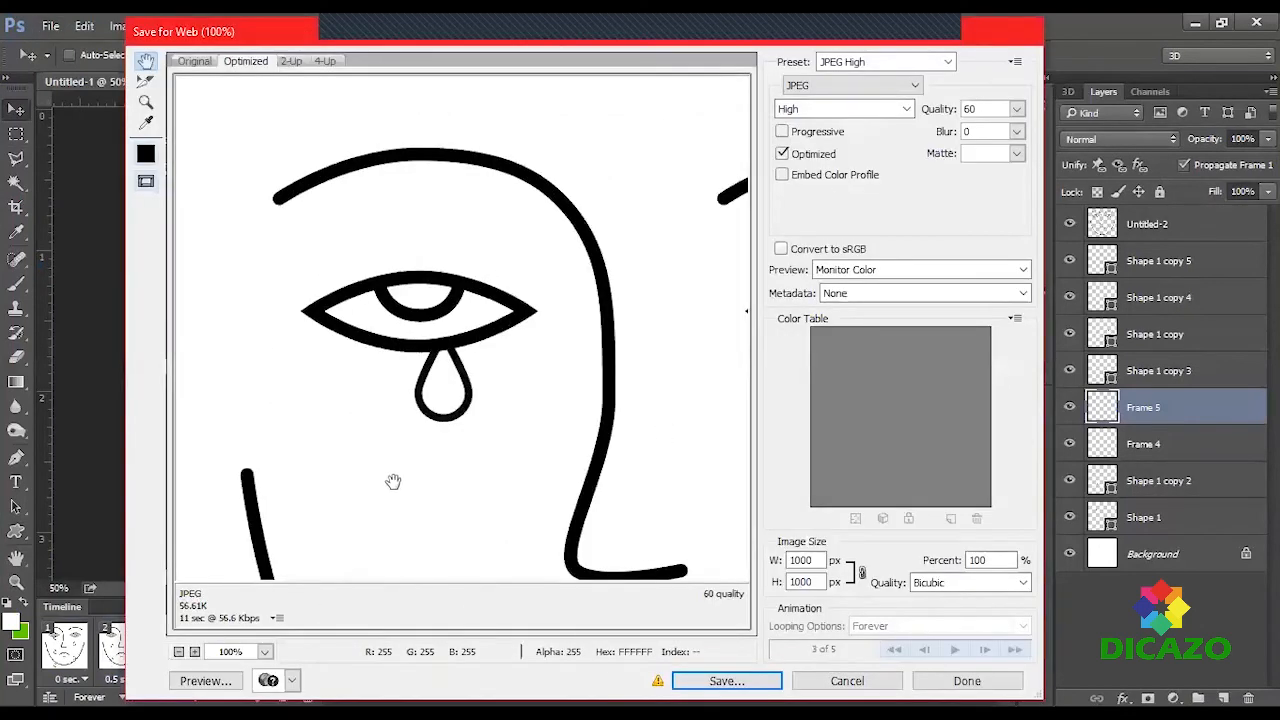
click(179, 651)
click(179, 651)
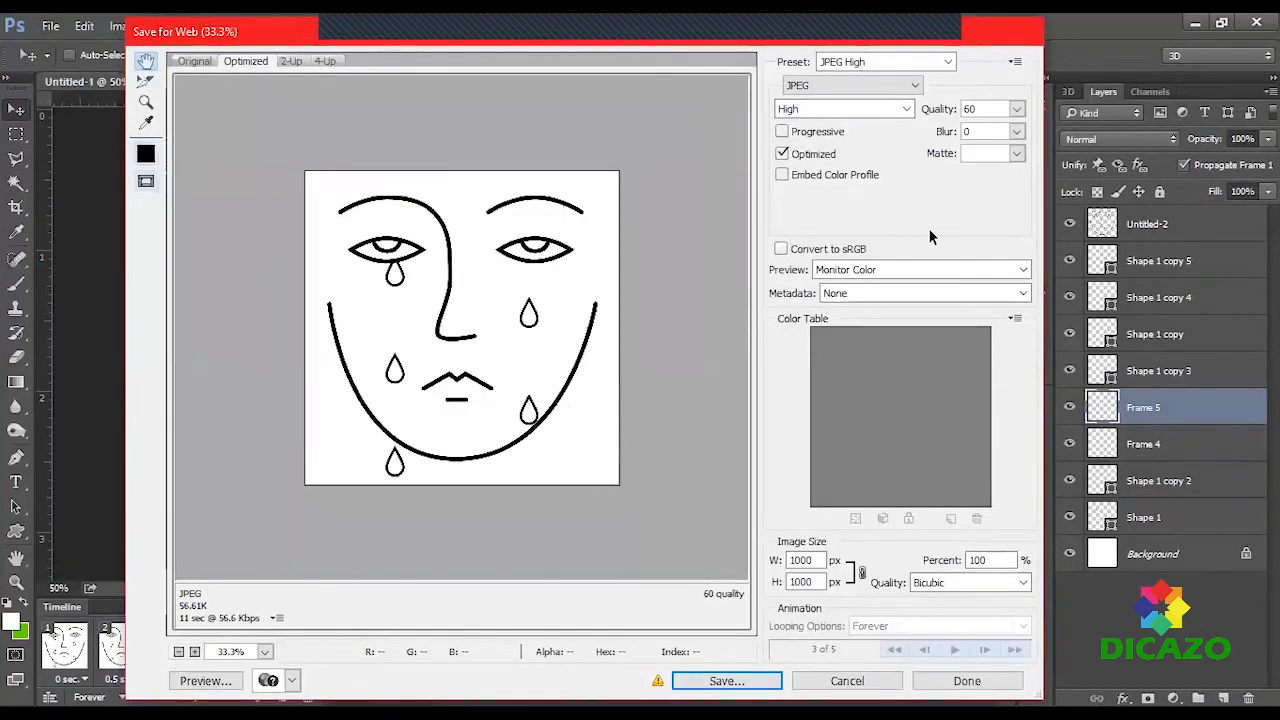
click(895, 84)
click(874, 102)
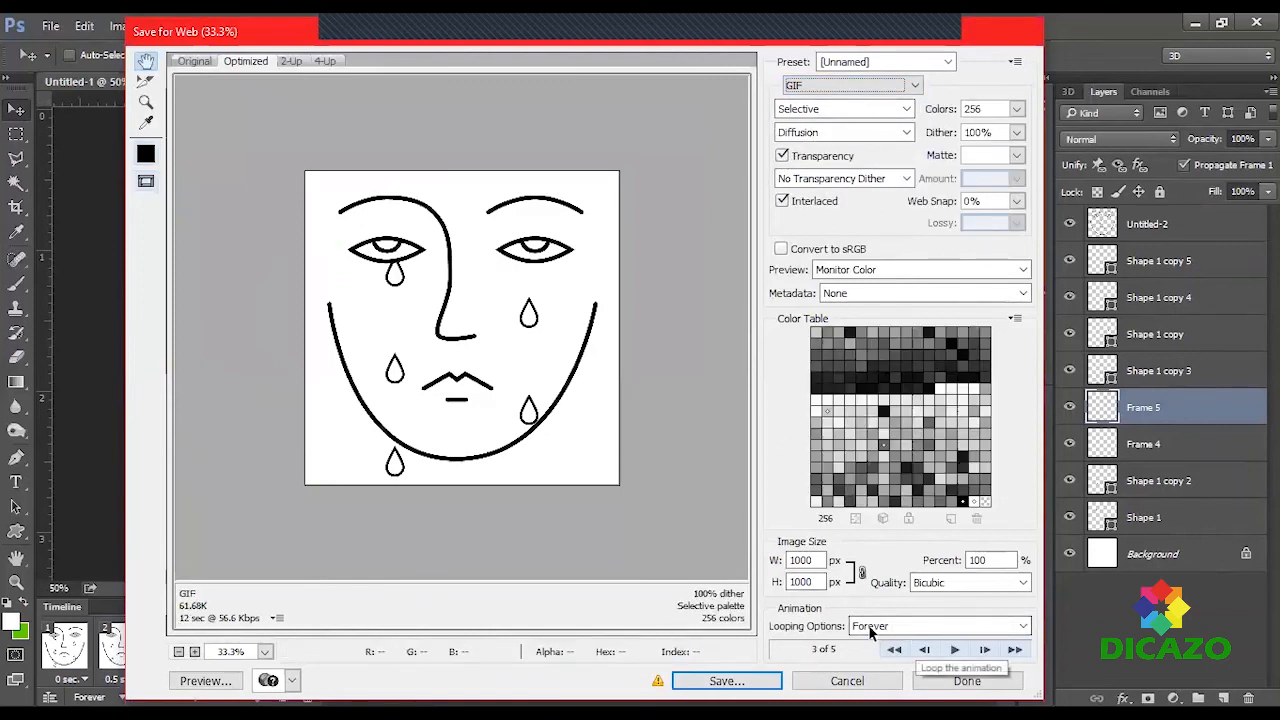
click(910, 625)
click(906, 657)
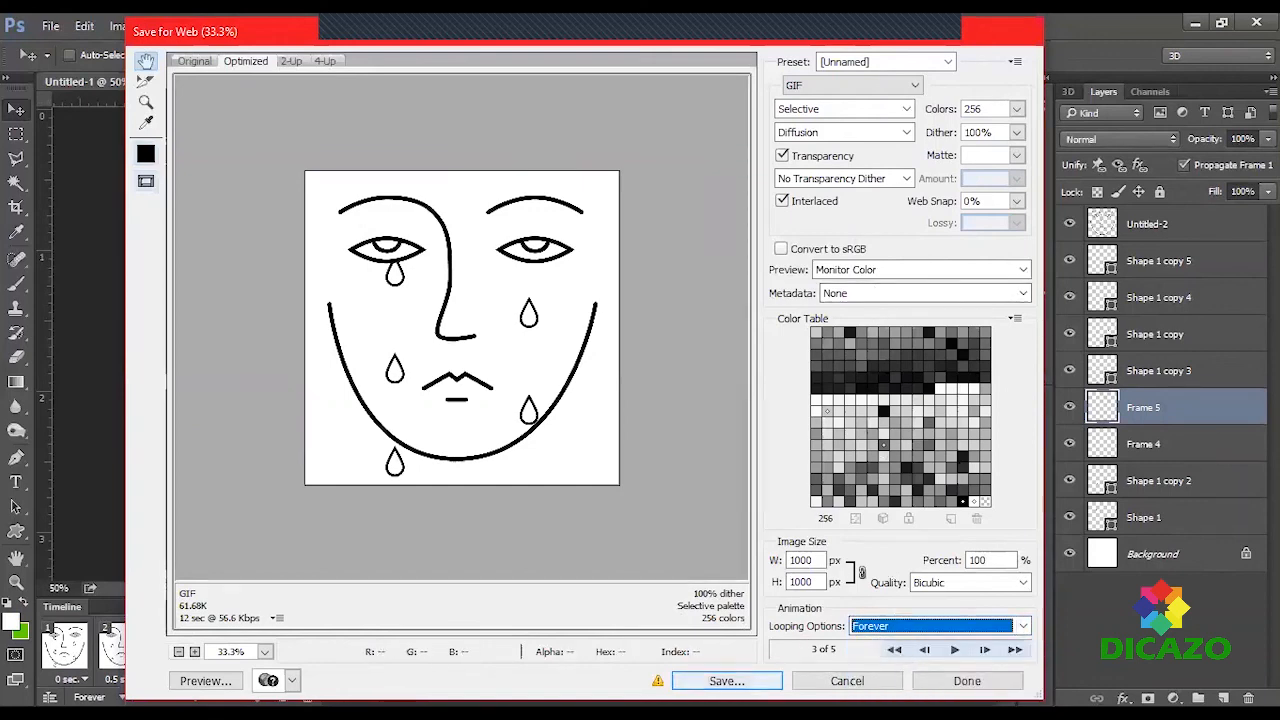
Step: Save the GIF to the Desktop as "face weeping" in the Images Only format
click(727, 680)
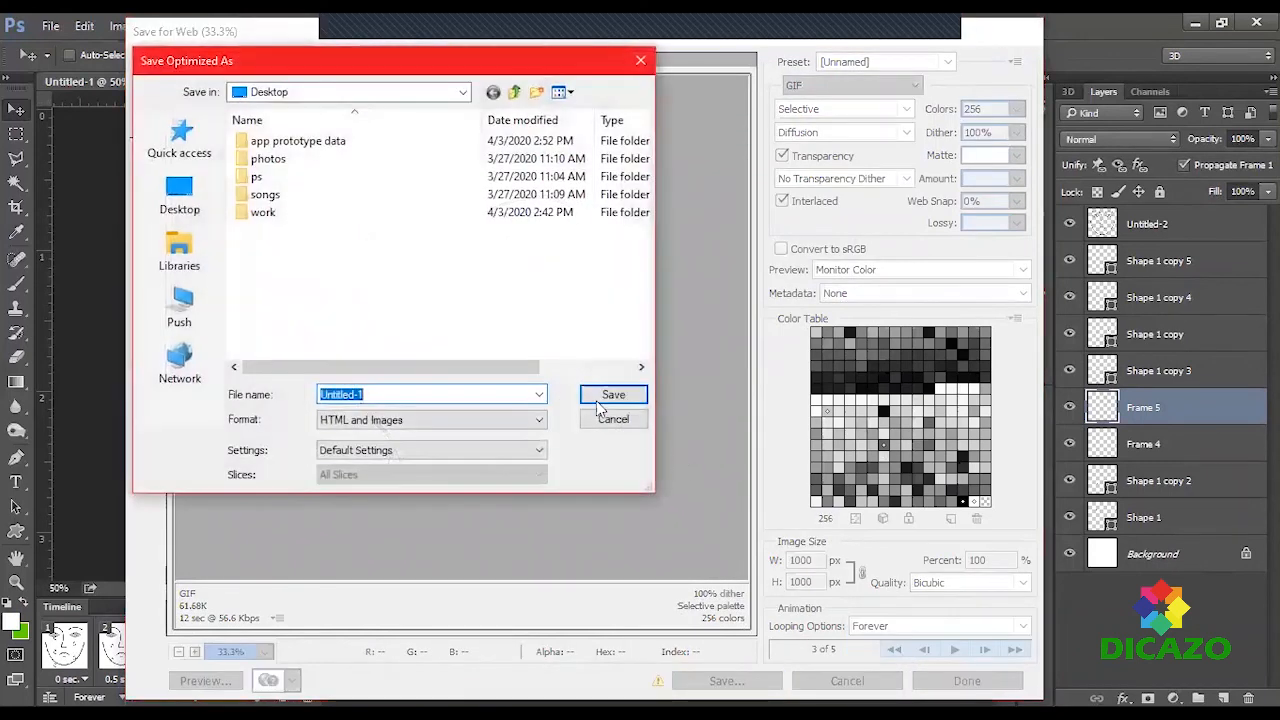
click(202, 214)
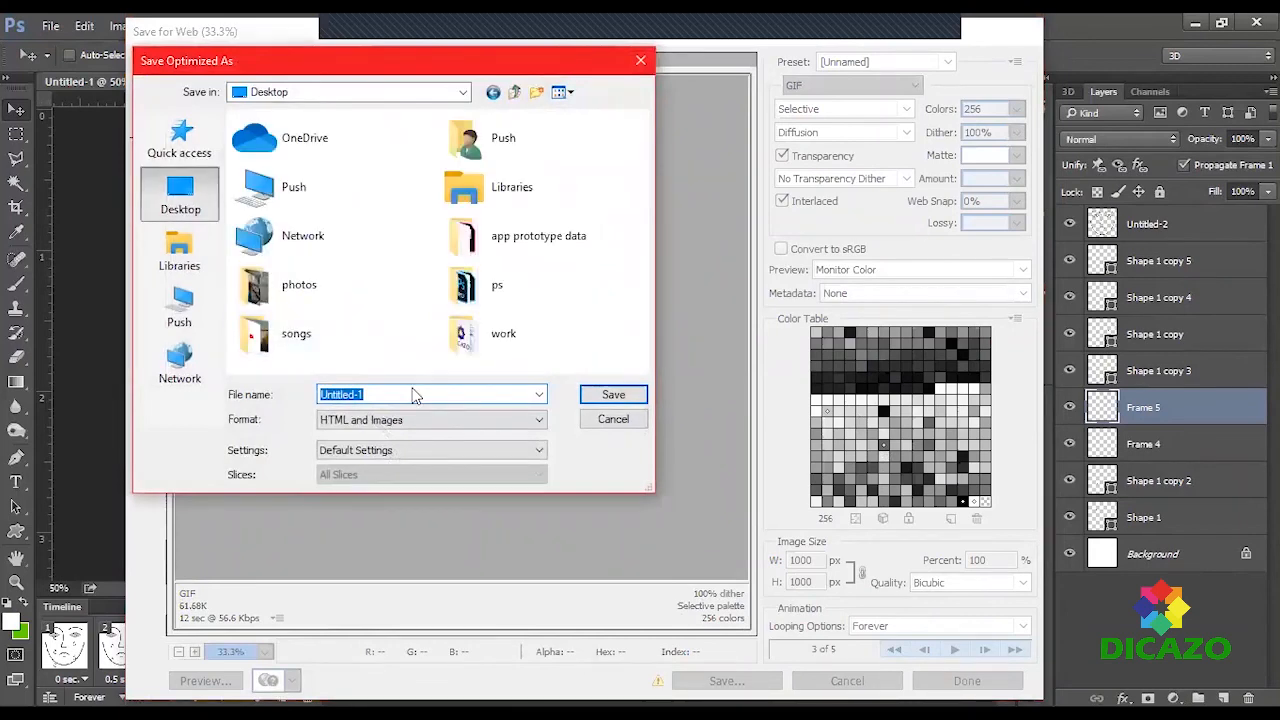
text(face weeping)
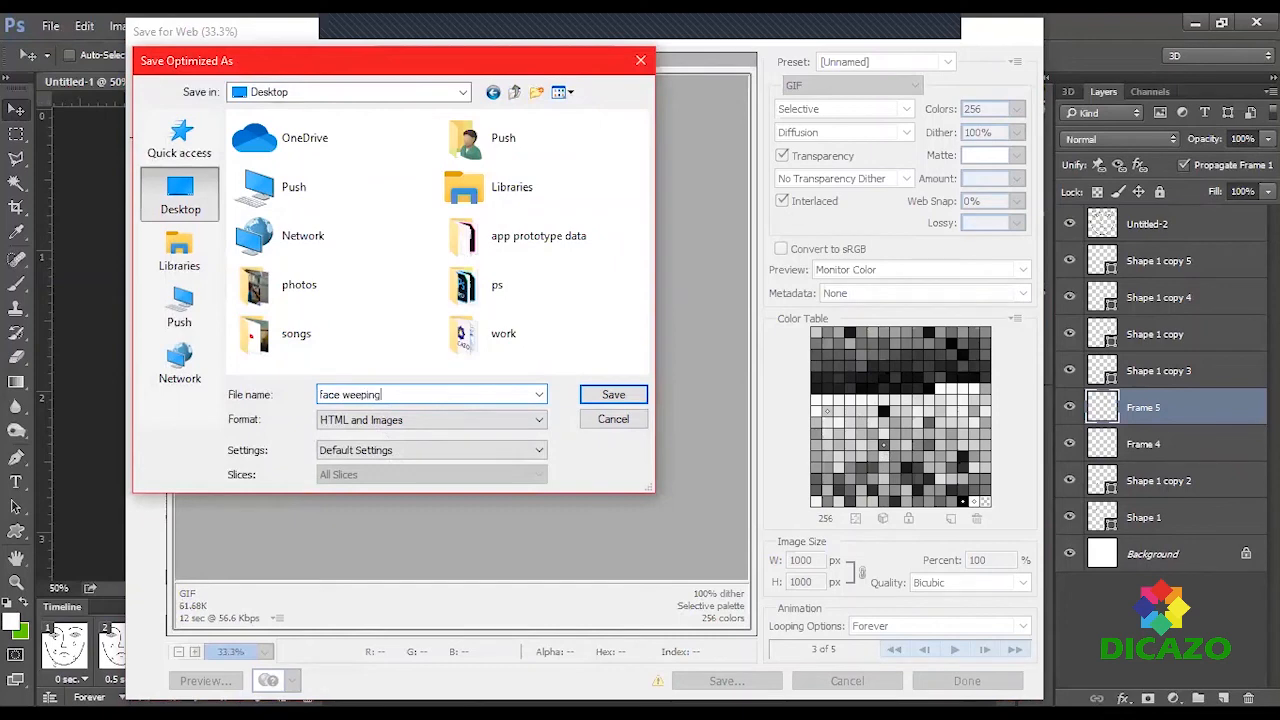
click(478, 421)
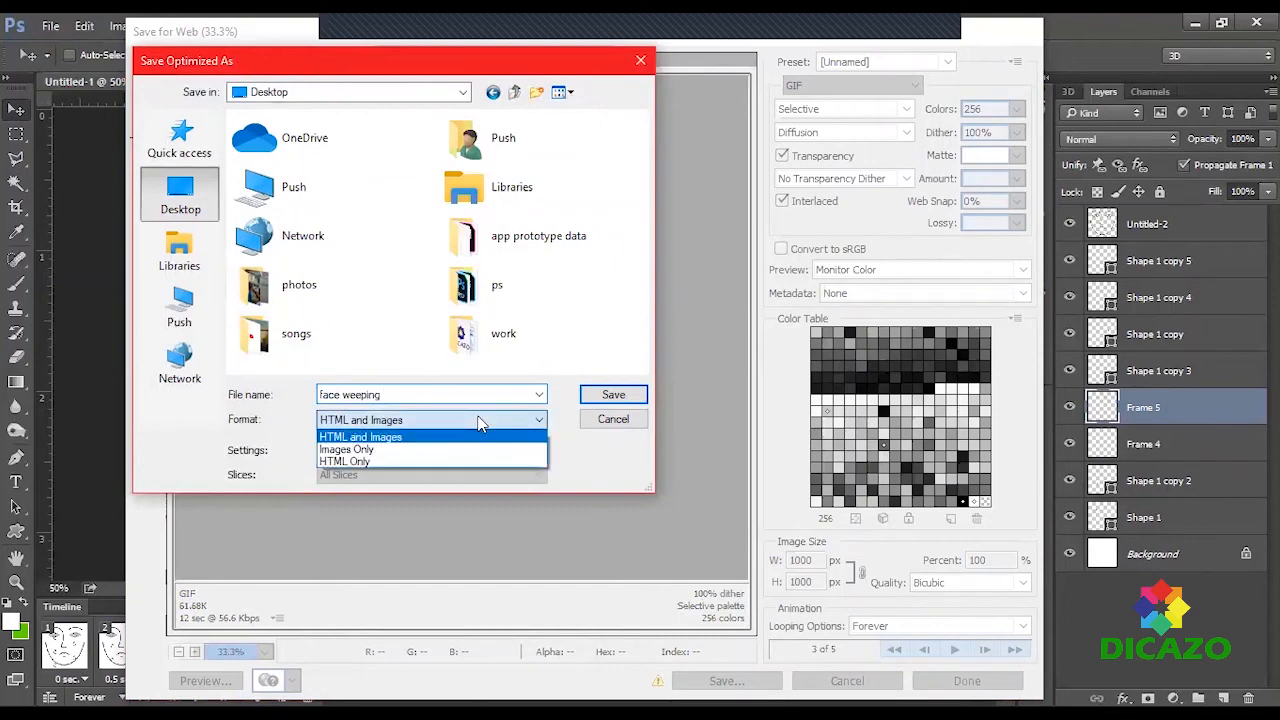
click(465, 449)
click(597, 400)
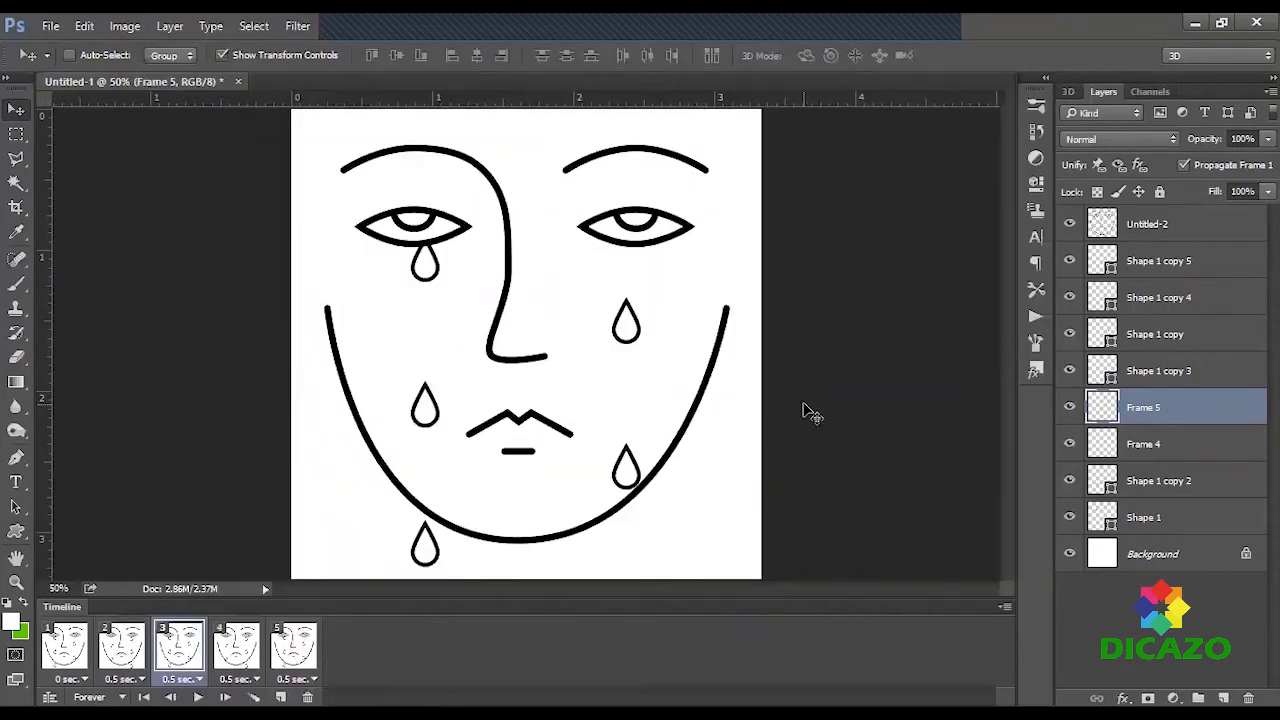